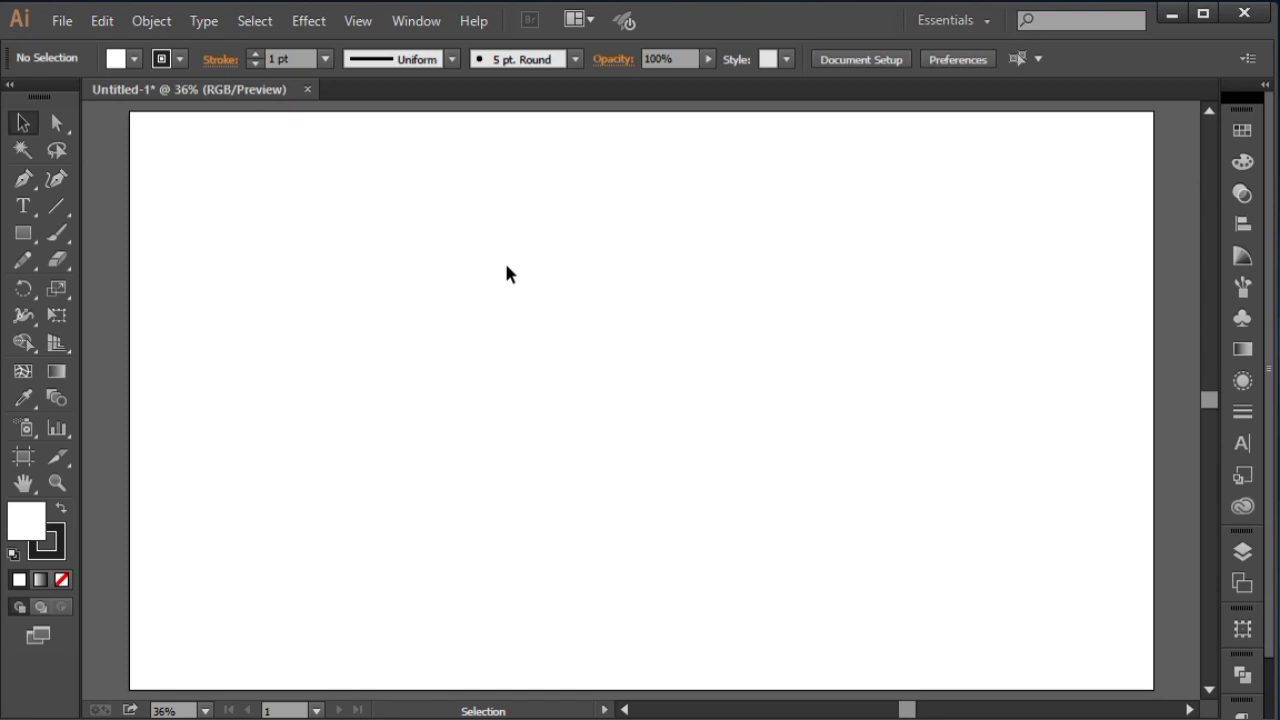
Create a circle 532 px wide and 532 px high with the Ellipse tool
left_click(22, 234)
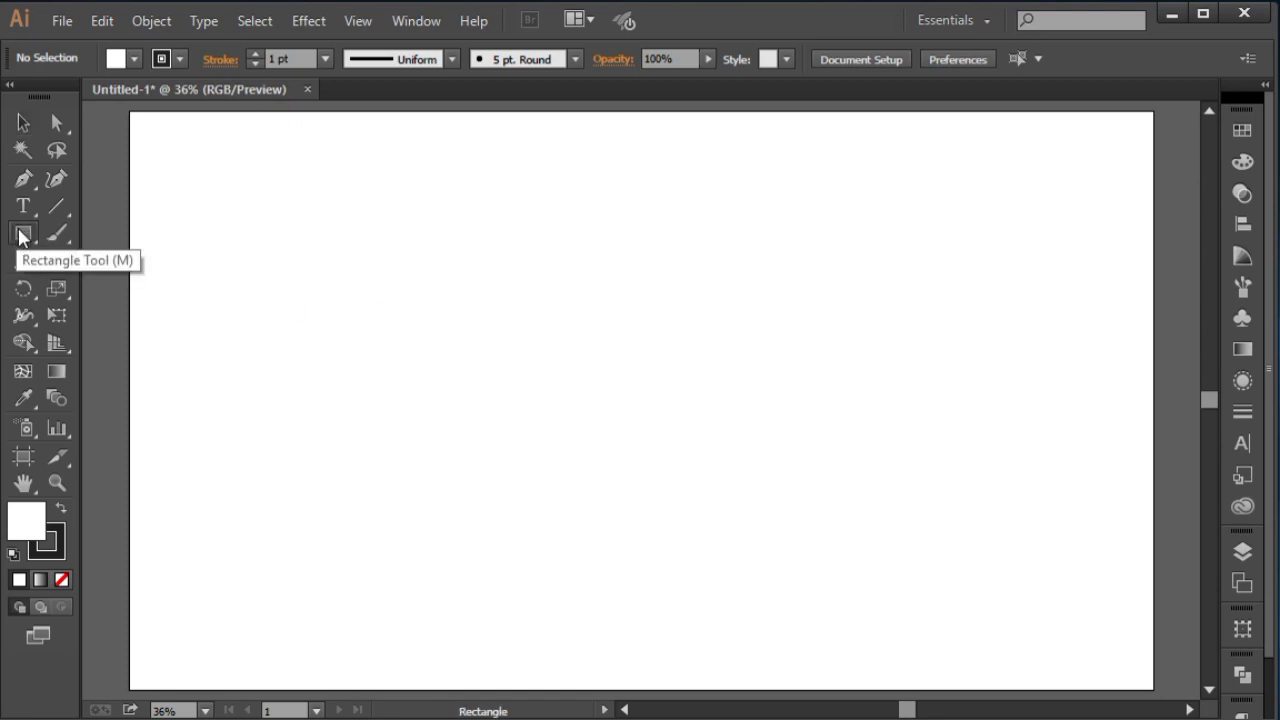
left_click_drag(22, 234, 102, 284)
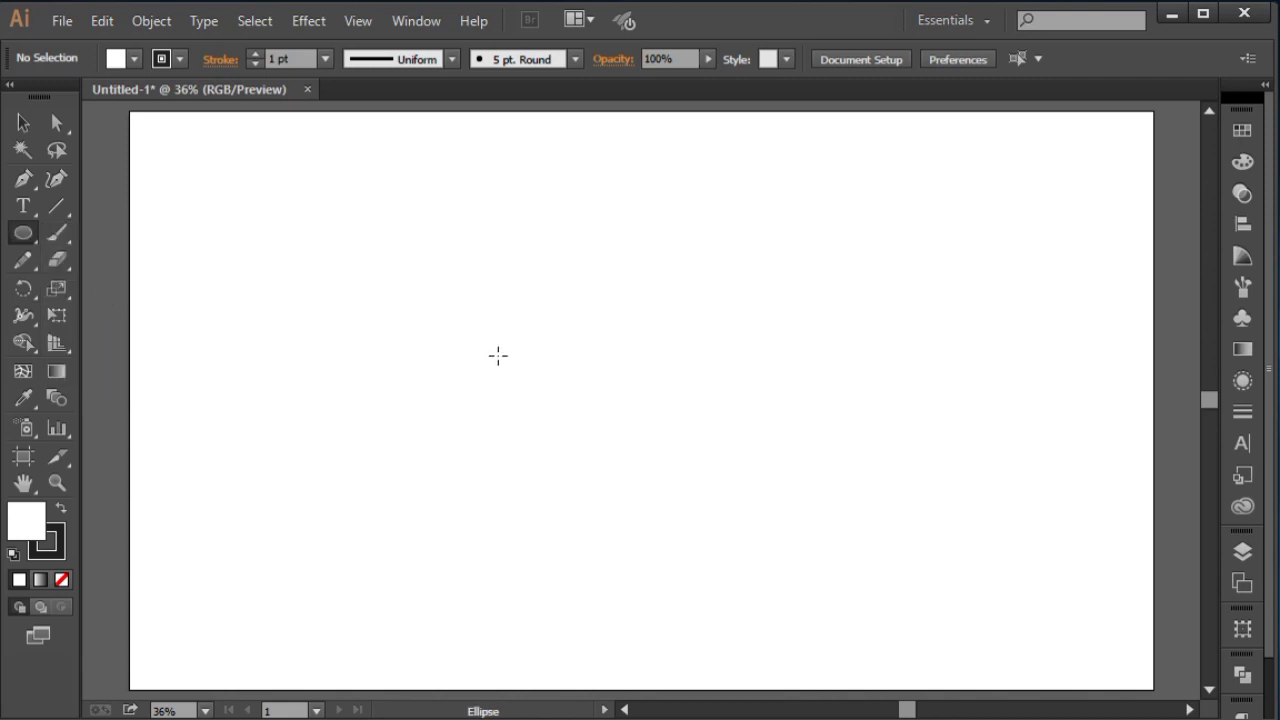
left_click(444, 291)
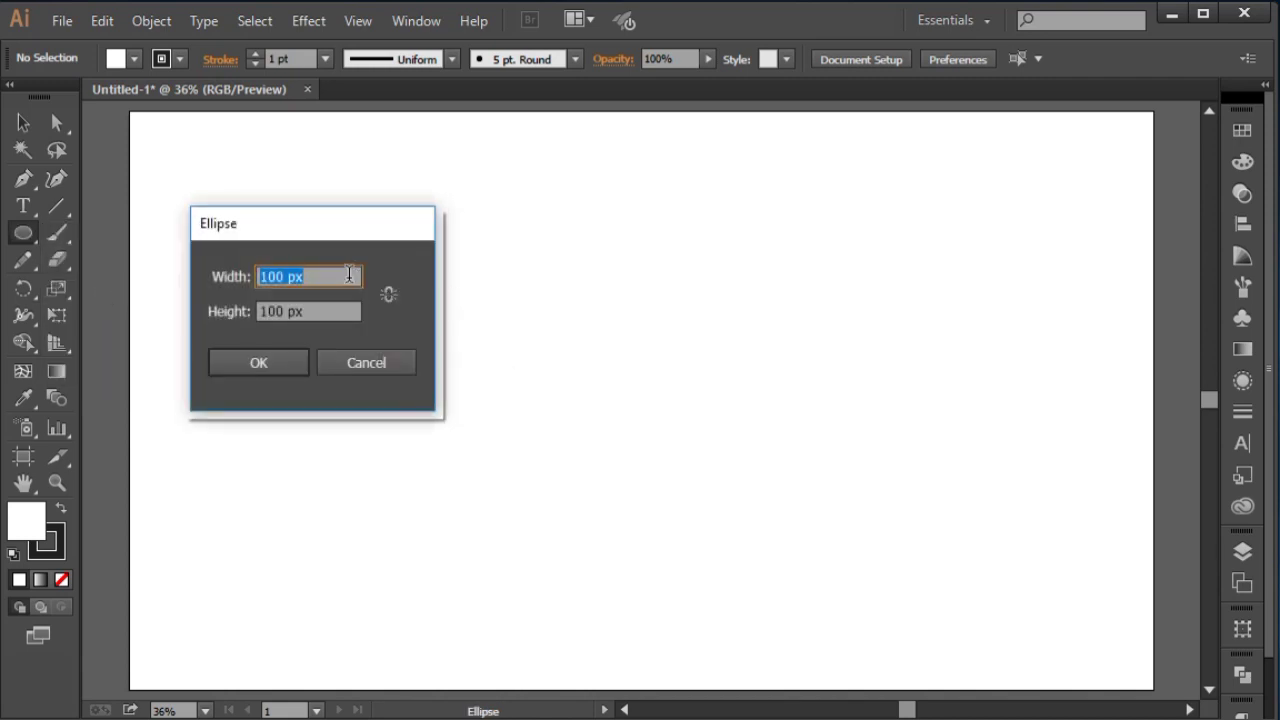
key("BackSpace")
type("532")
left_click_drag(345, 311, 240, 313)
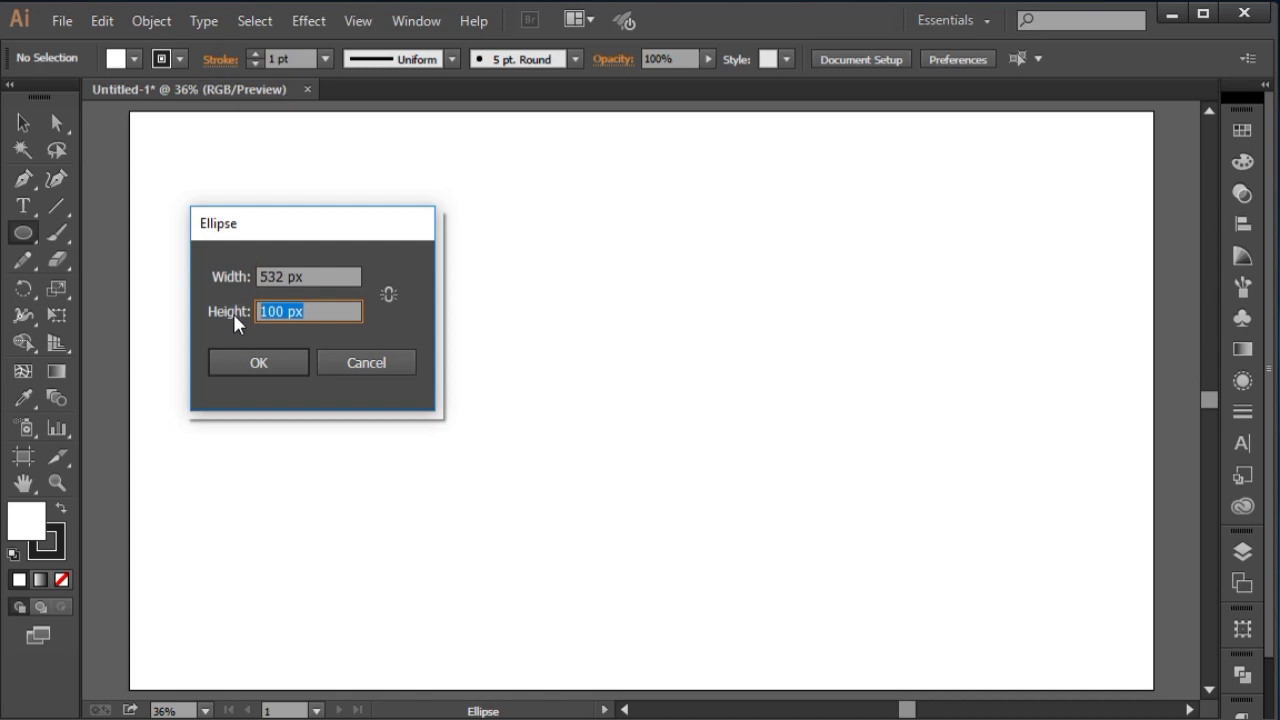
key("BackSpace")
type("532")
left_click(276, 356)
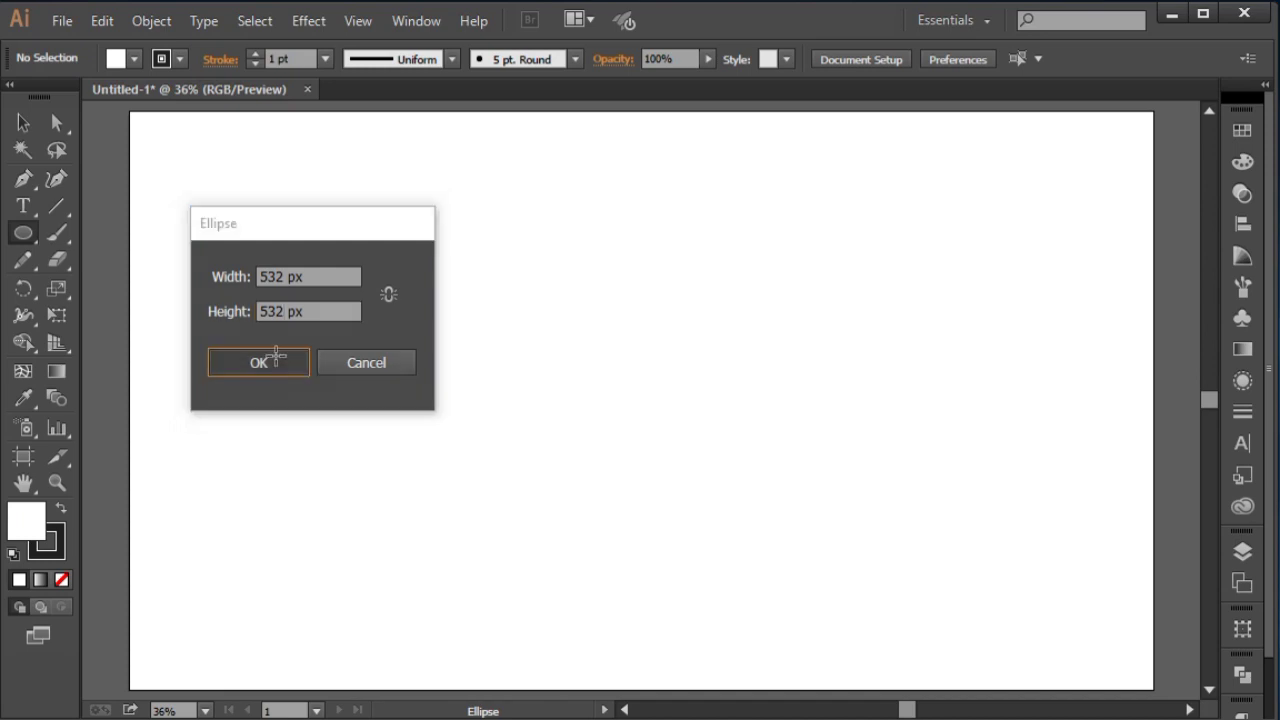
Centre the circle horizontally and vertically on the artboard
left_click(22, 122)
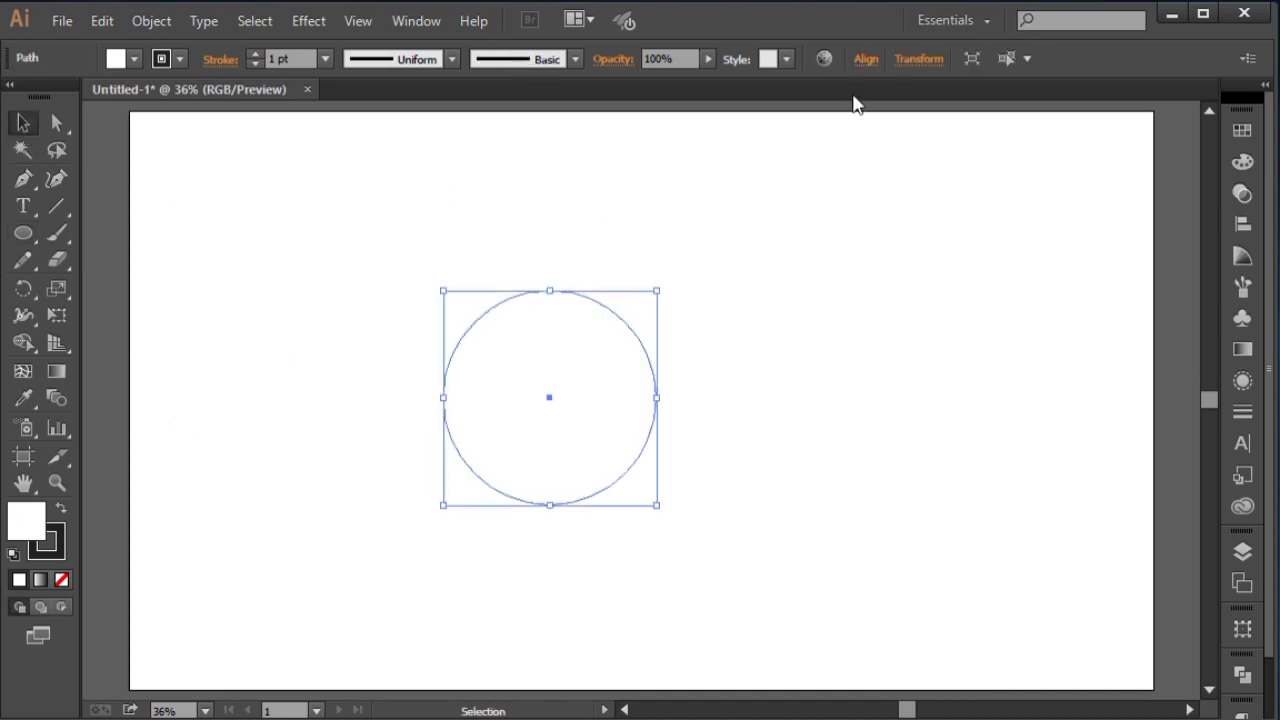
left_click(864, 59)
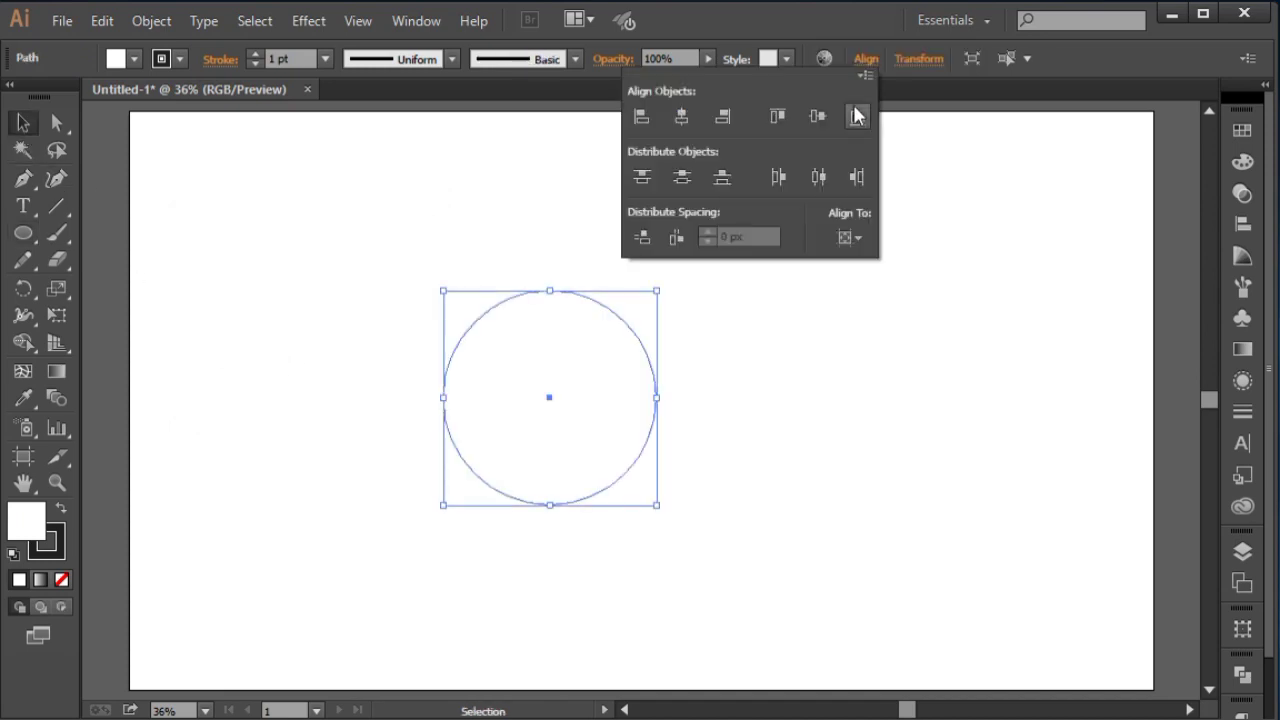
left_click(847, 238)
left_click(877, 312)
left_click(681, 116)
left_click(817, 116)
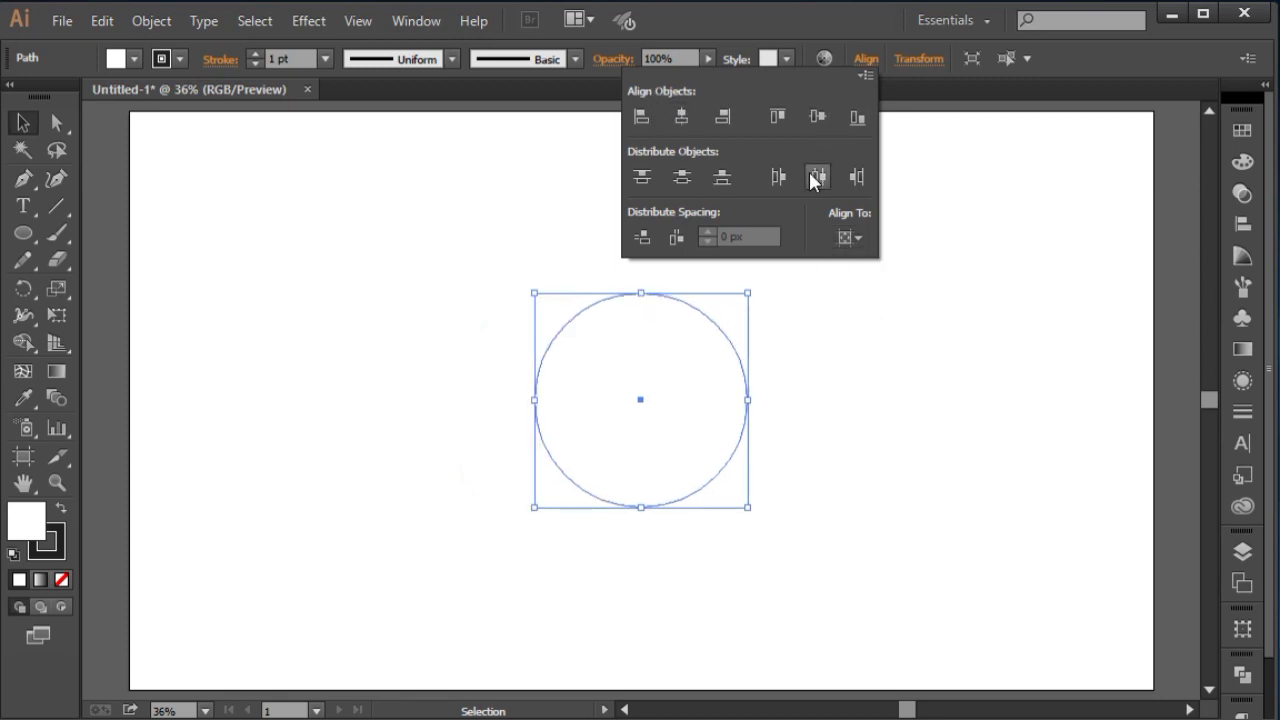
left_click(953, 478)
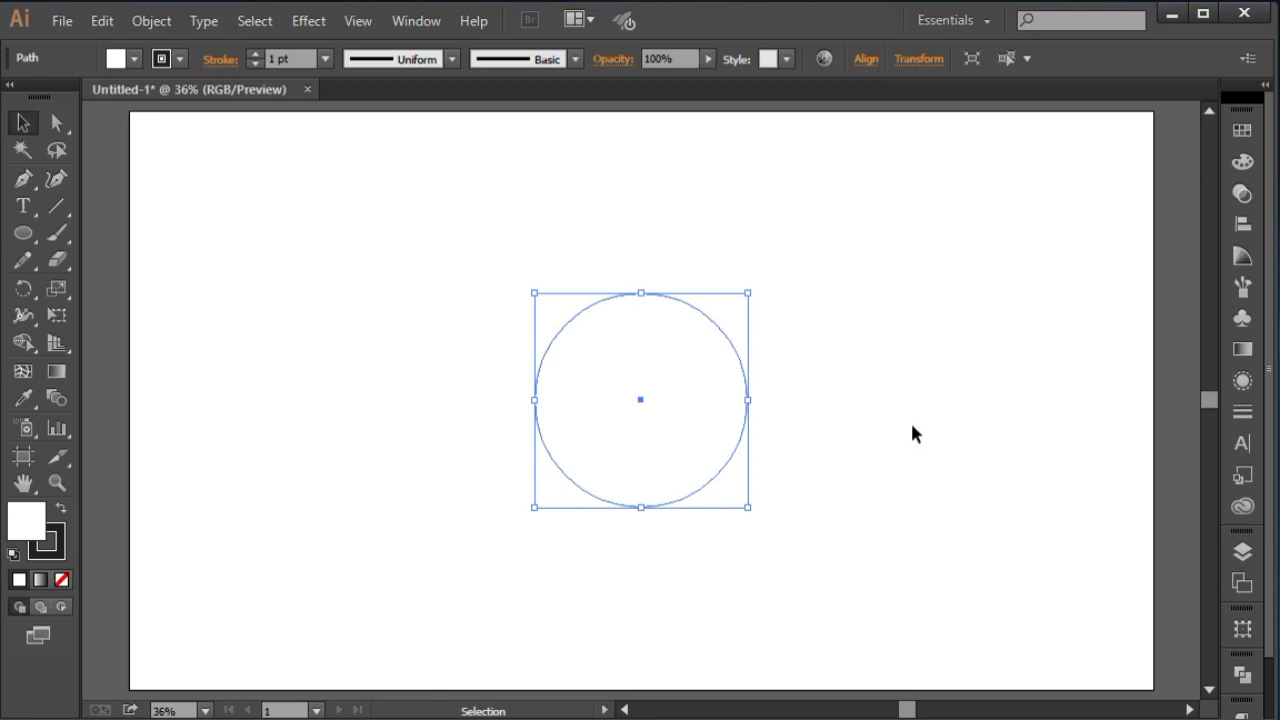
Remove the circle's stroke
key("space")
left_click(57, 543)
left_click(61, 580)
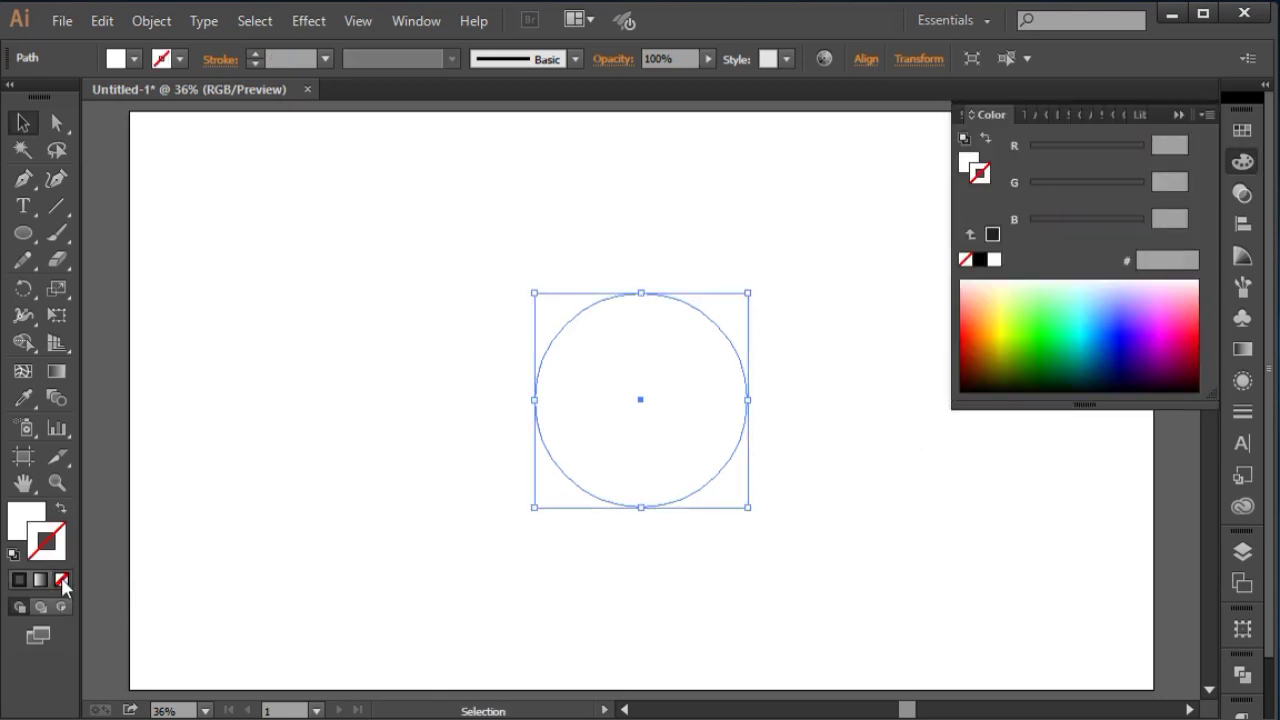
left_click(1180, 117)
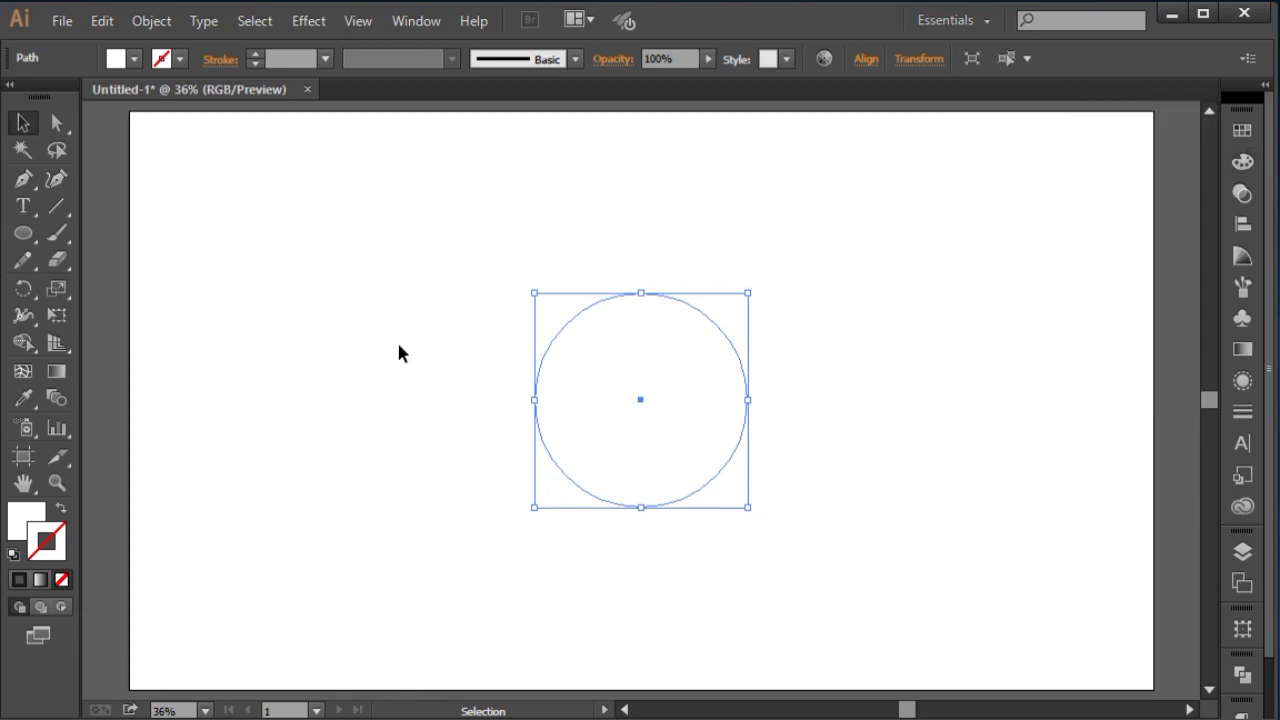
Fill the circle with blue, #0007BE
left_click(30, 520)
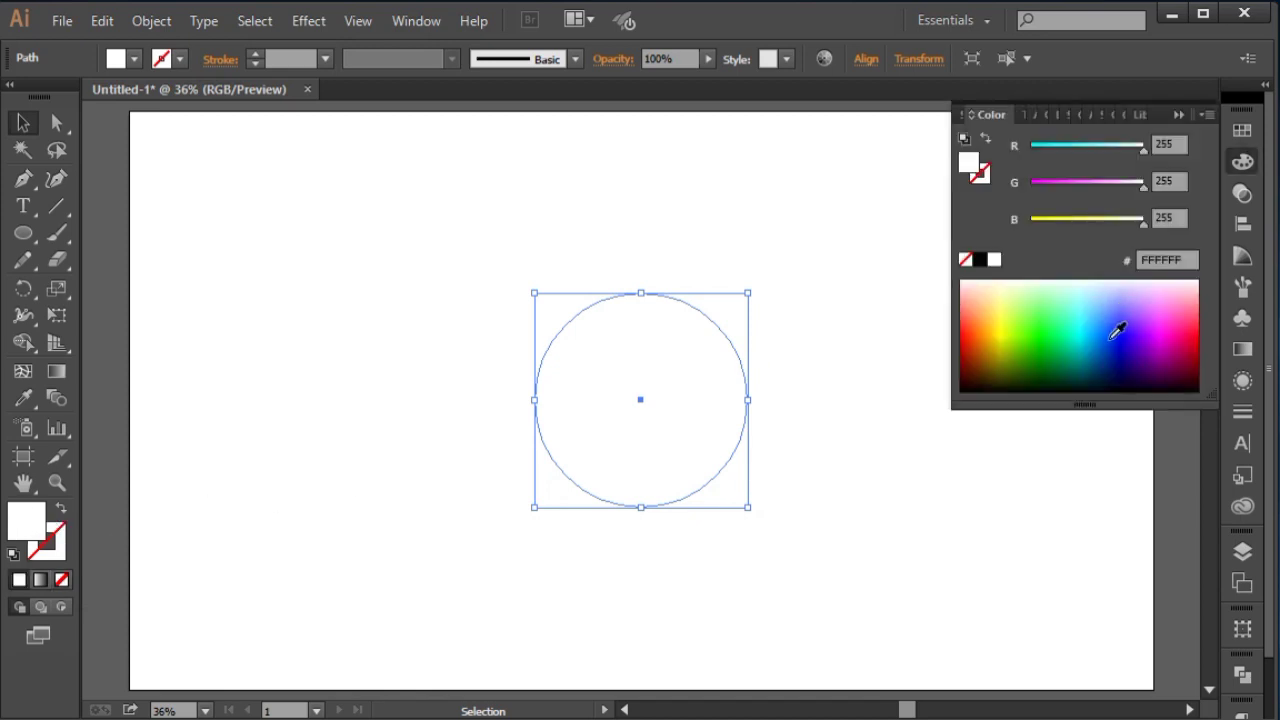
left_click(1123, 349)
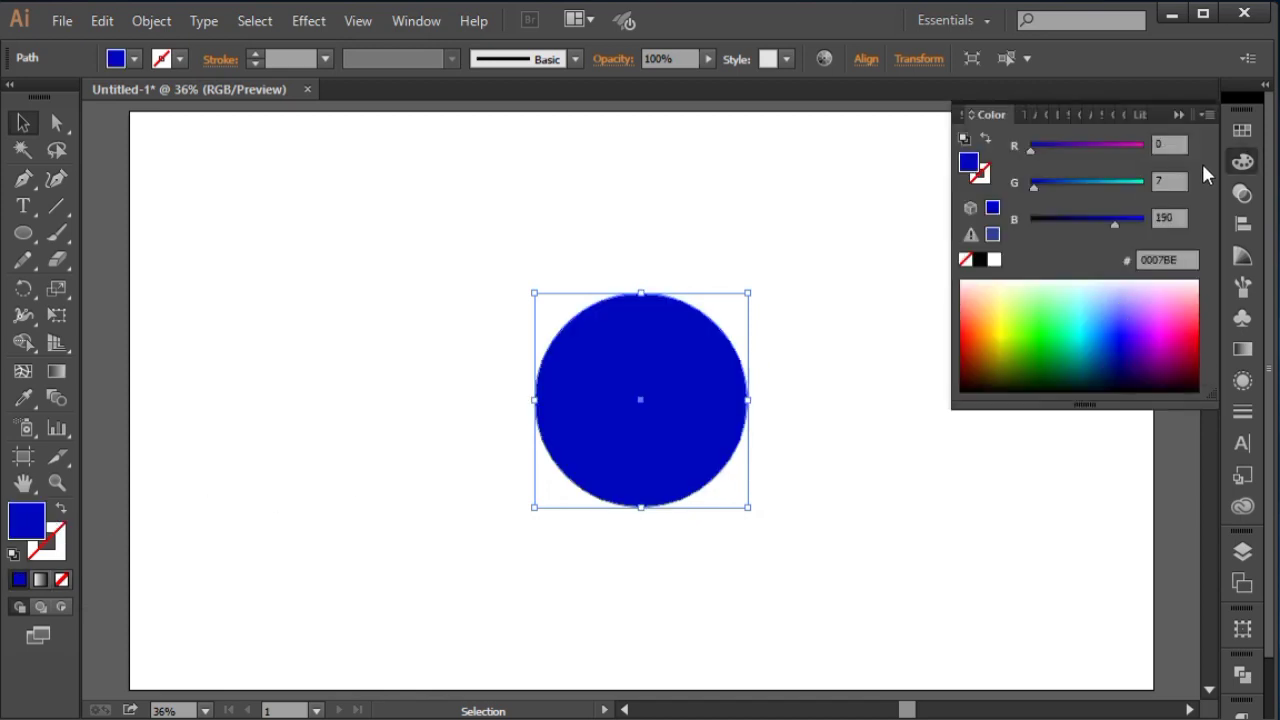
left_click(1180, 116)
left_click(537, 277)
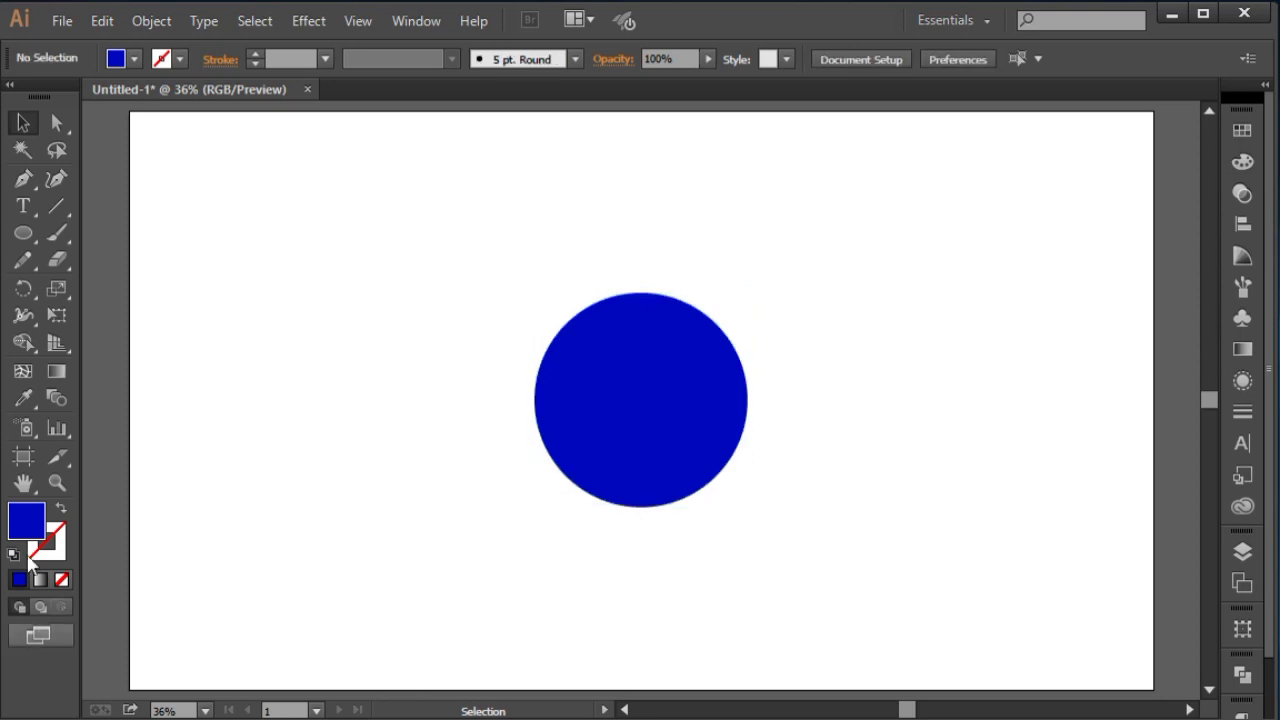
Fill the circle with the olive green #739B1B
left_click(677, 349)
double_click(21, 524)
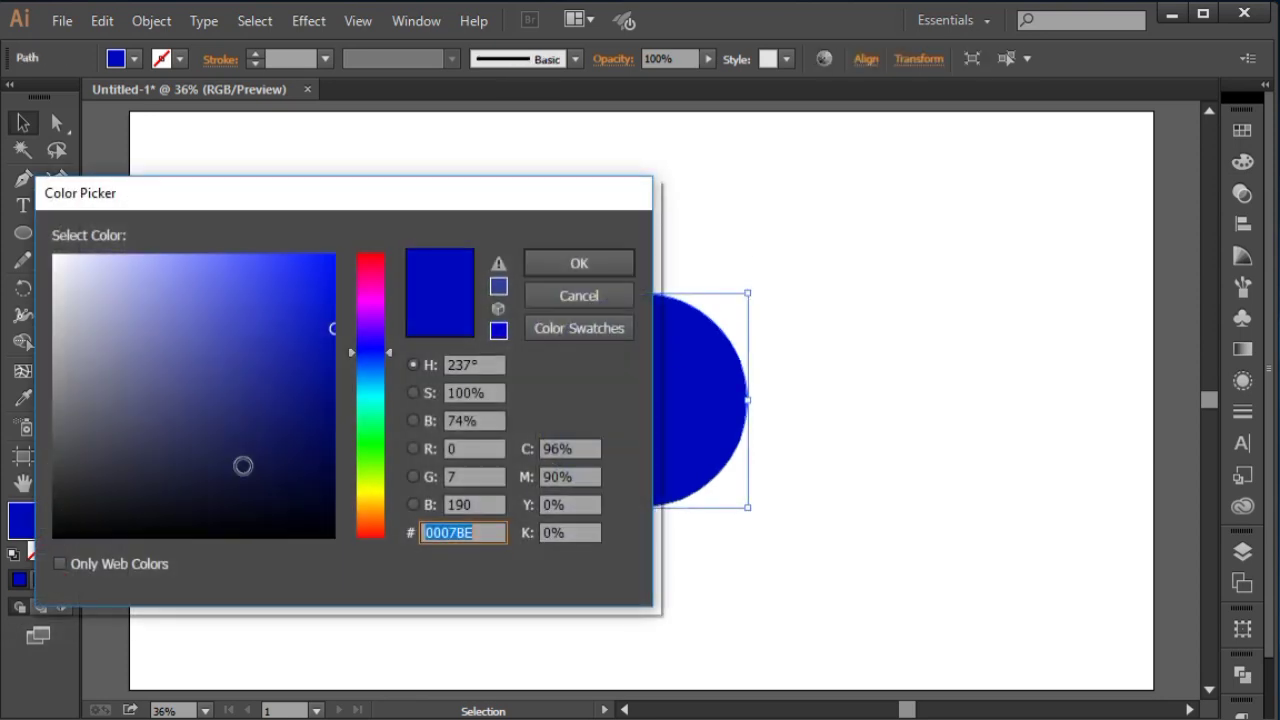
left_click(259, 348)
left_click(207, 424)
left_click(147, 376)
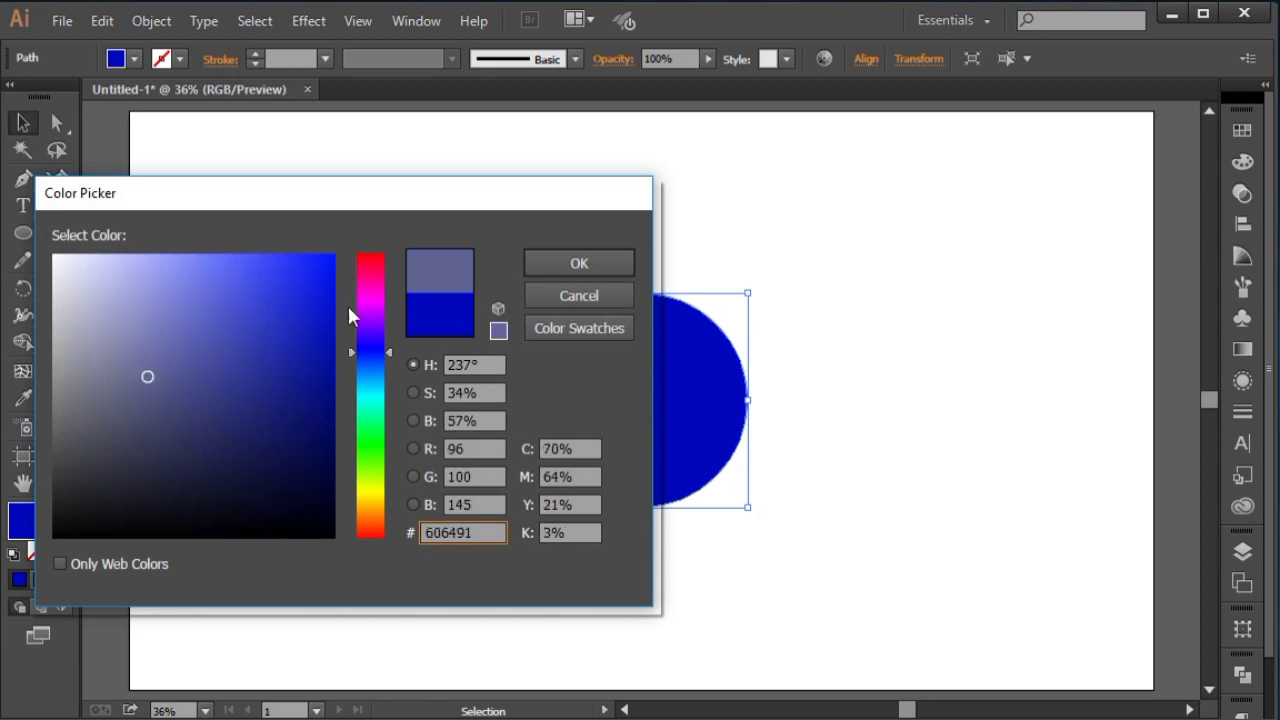
left_click_drag(383, 338, 380, 475)
left_click(277, 410)
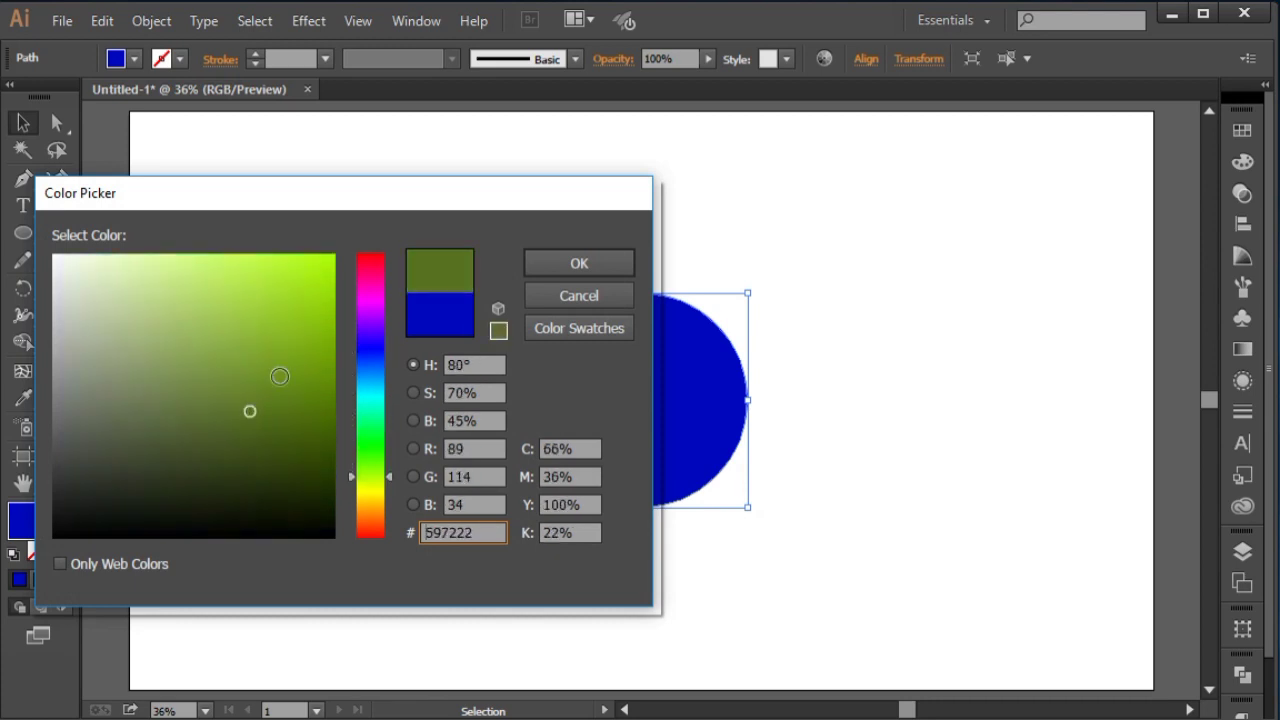
left_click(286, 365)
left_click(572, 263)
left_click(775, 294)
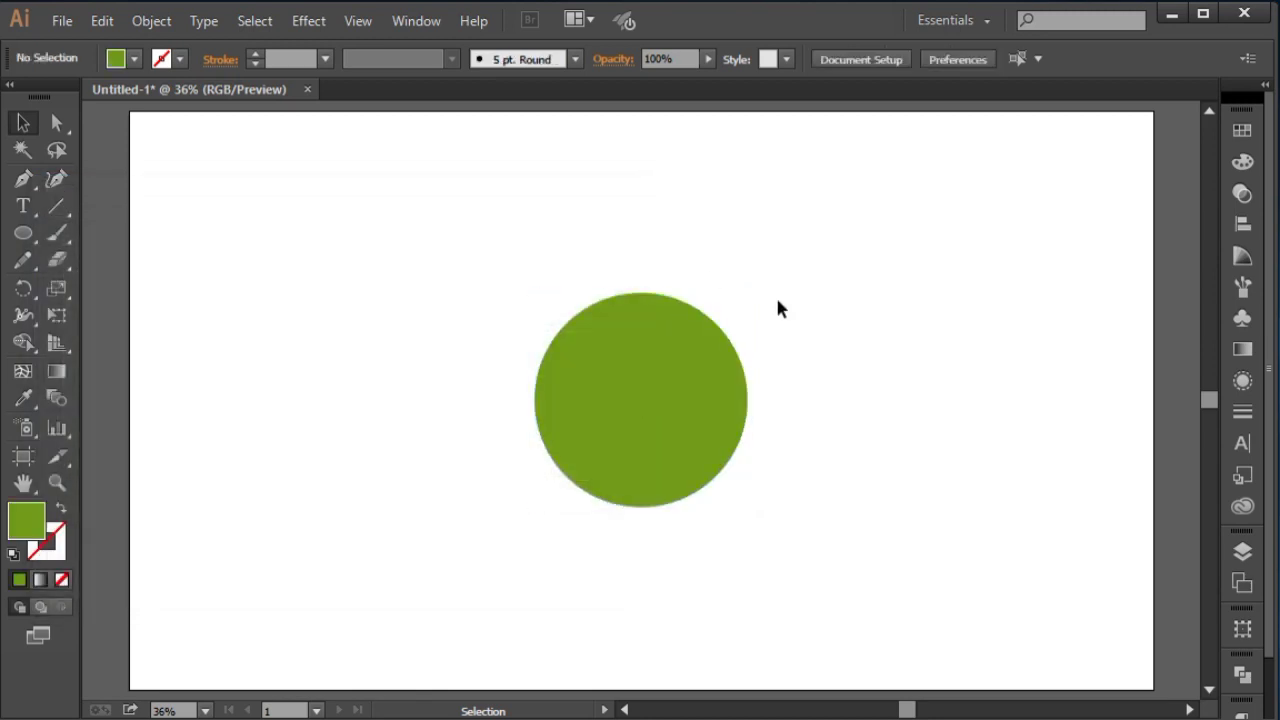
Create a three-sided polygon with a 20 px radius in the empty area above the artboard
left_click_drag(775, 294, 729, 294)
left_click(626, 373)
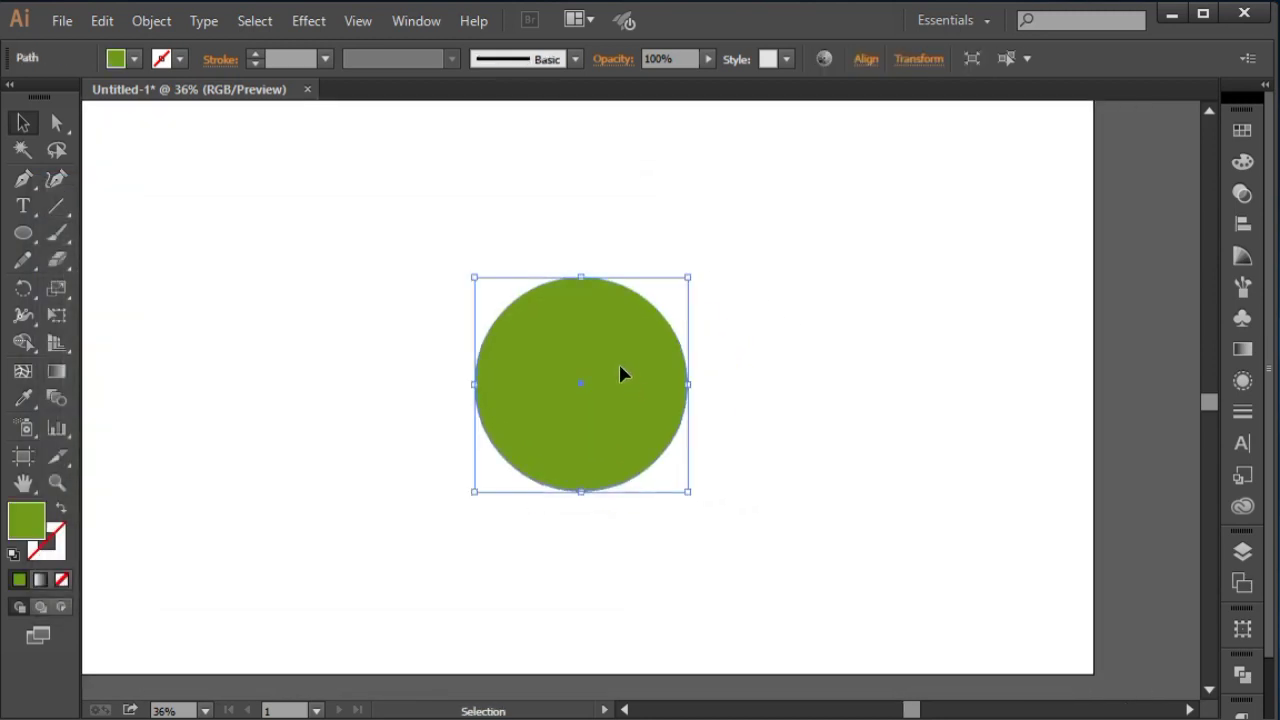
left_click(775, 384)
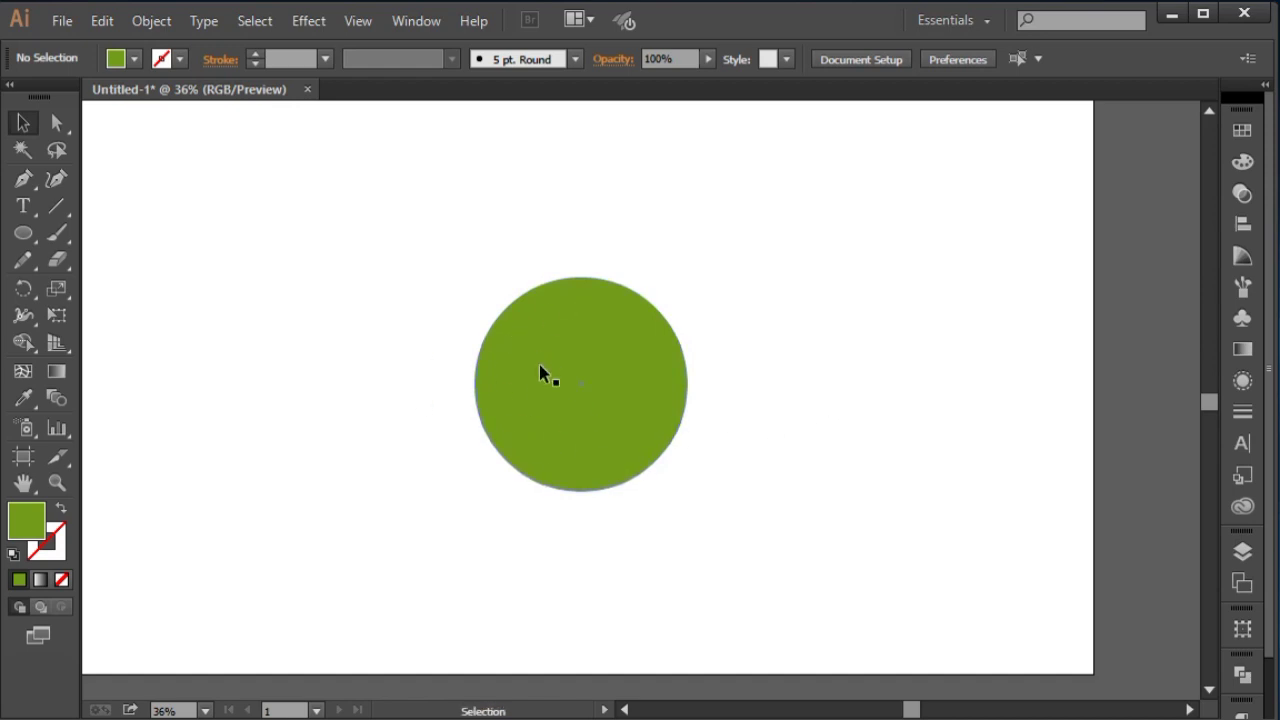
left_click_drag(644, 299, 631, 480)
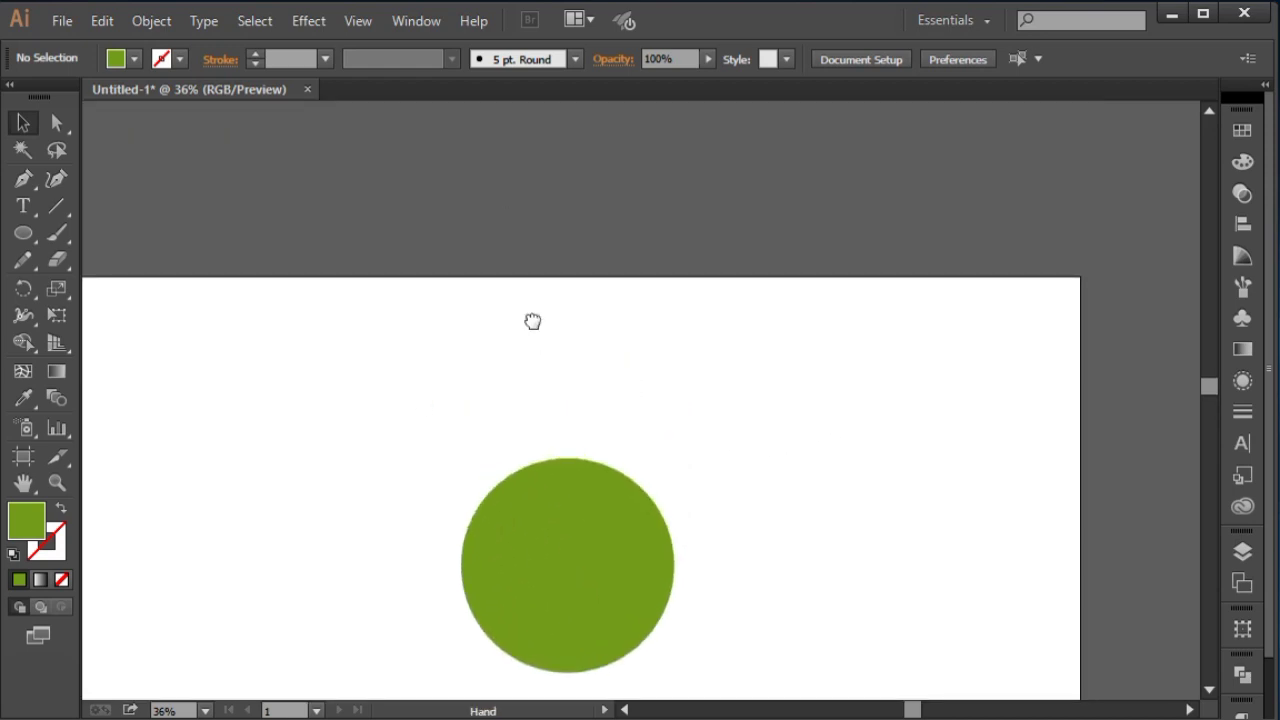
left_click_drag(533, 321, 573, 507)
left_click_drag(529, 231, 458, 360)
left_click_drag(23, 233, 129, 313)
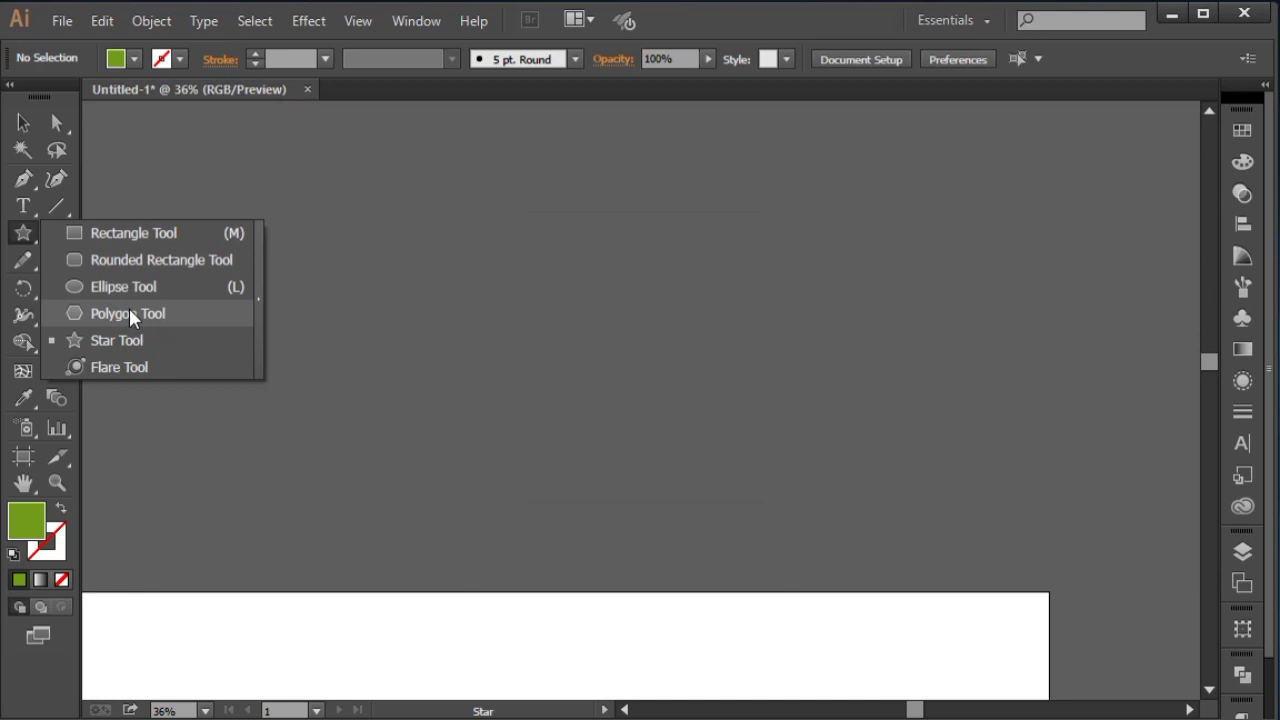
left_click(130, 313)
left_click(393, 291)
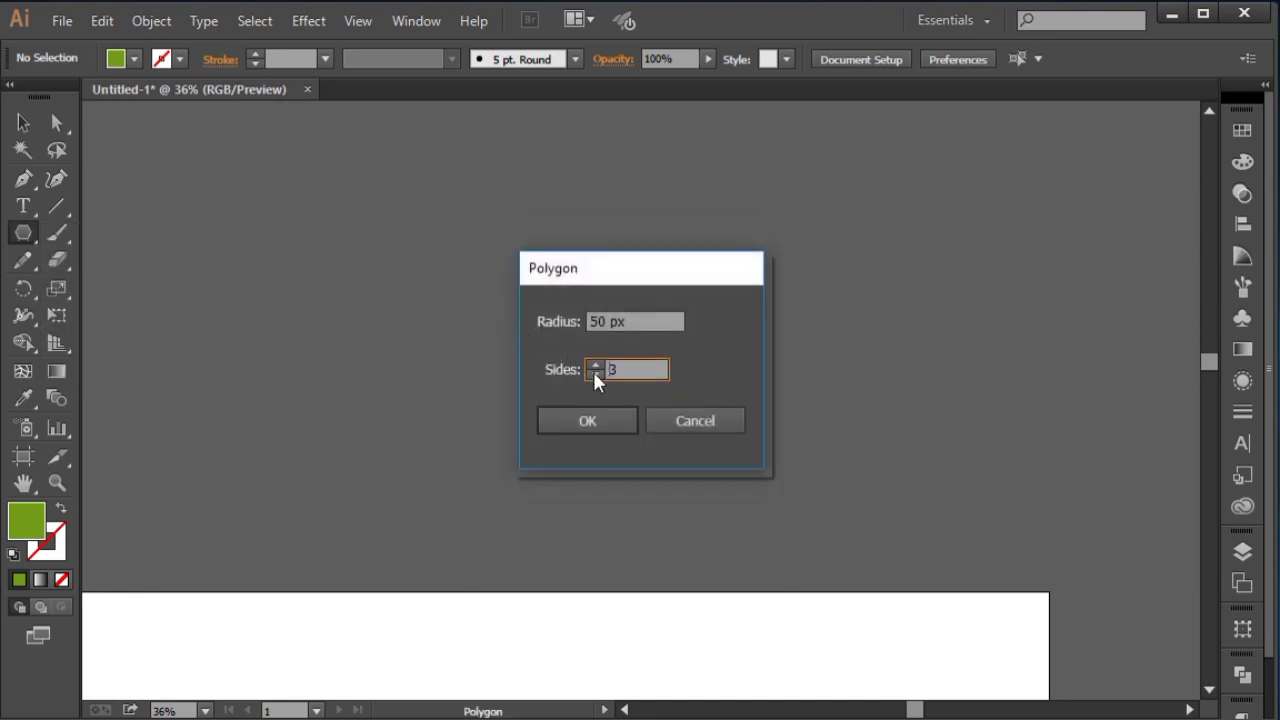
left_click(610, 322)
type("20")
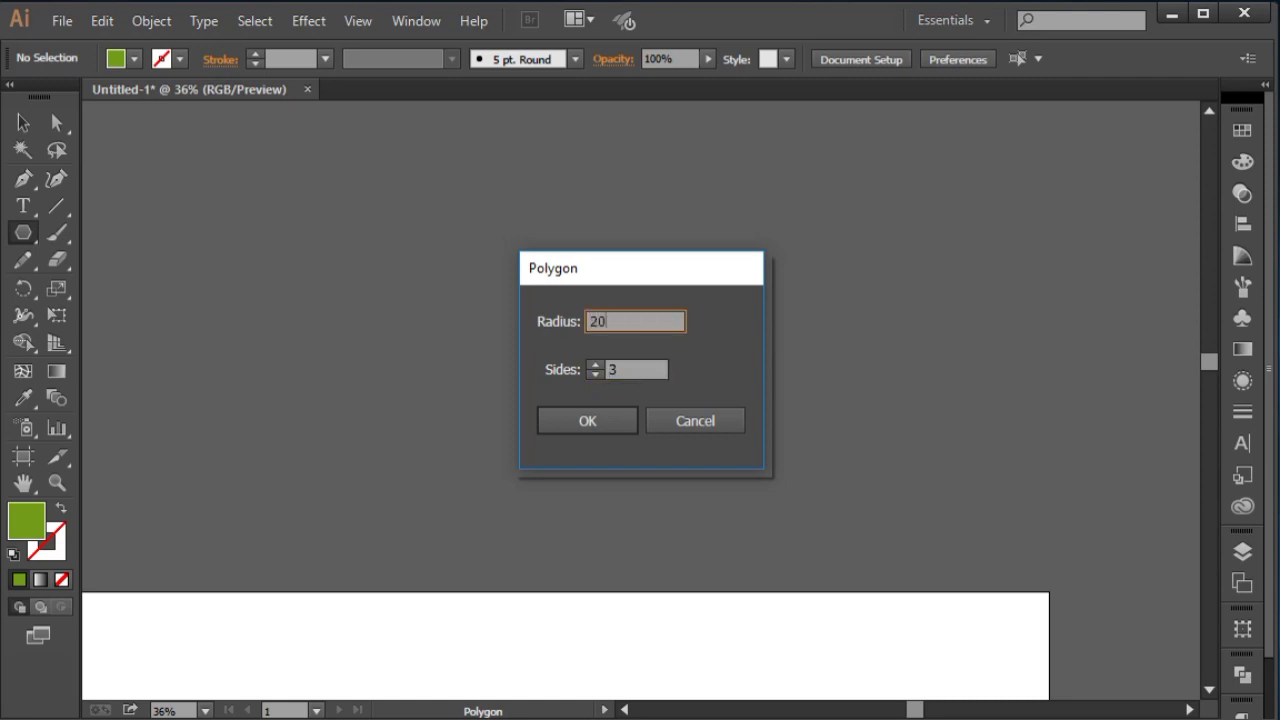
left_click(587, 420)
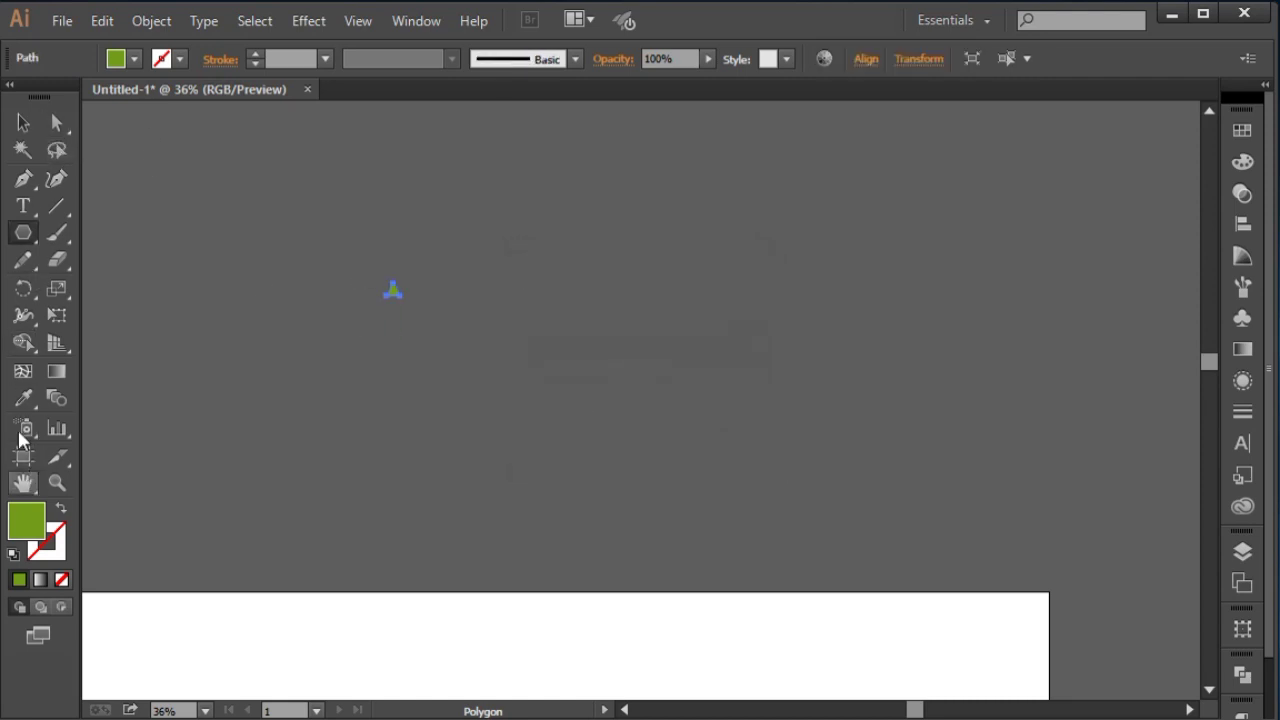
Give the small triangle a white stroke and no fill
left_click(57, 484)
left_click_drag(335, 250, 445, 357)
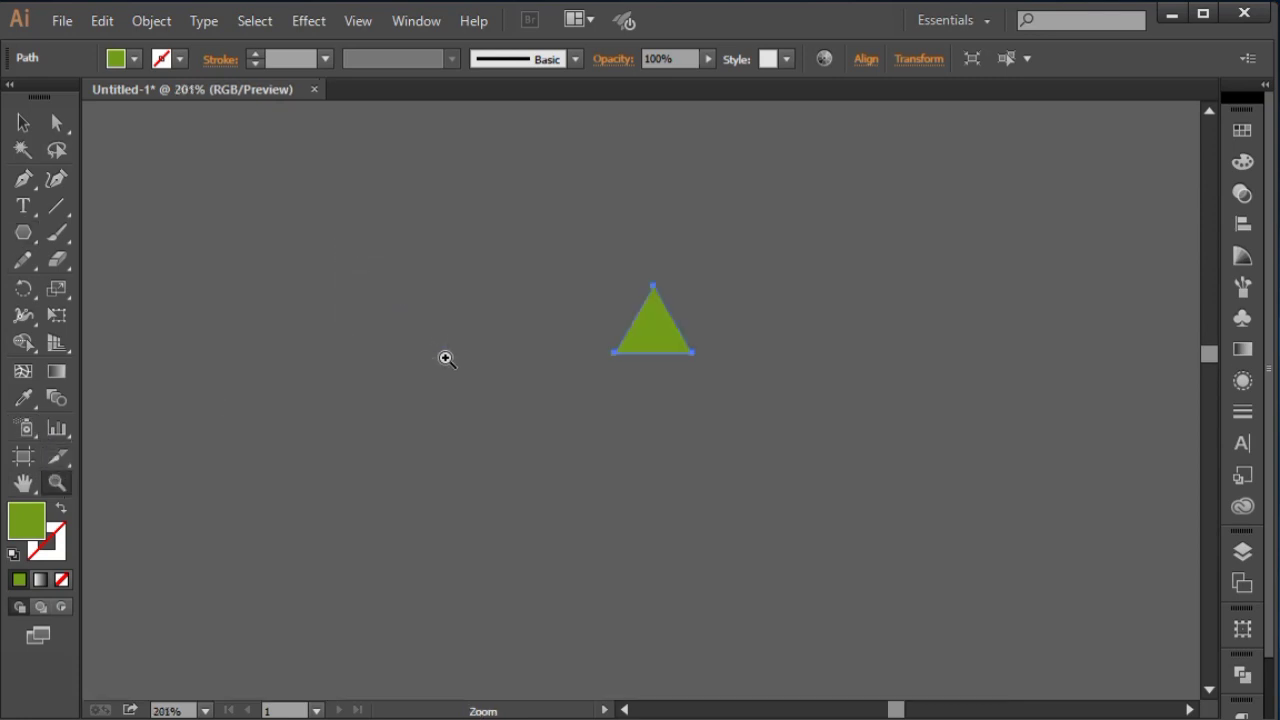
left_click_drag(588, 254, 725, 404)
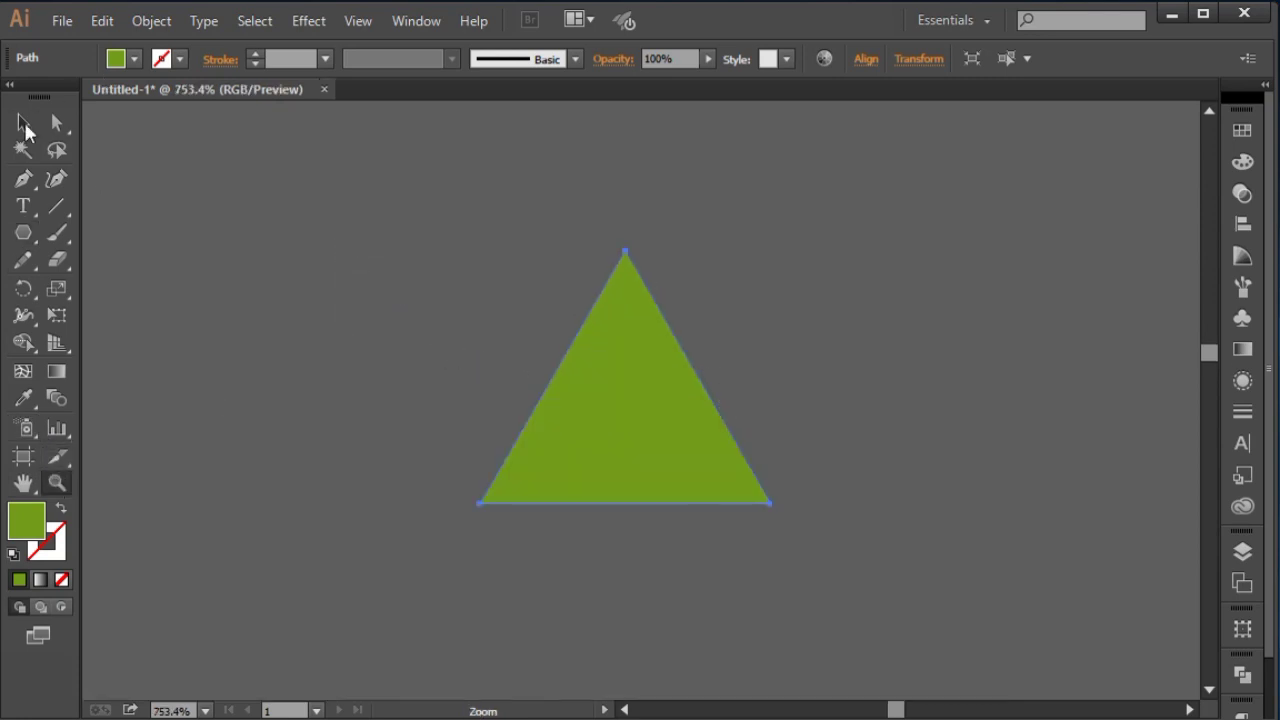
left_click(24, 124)
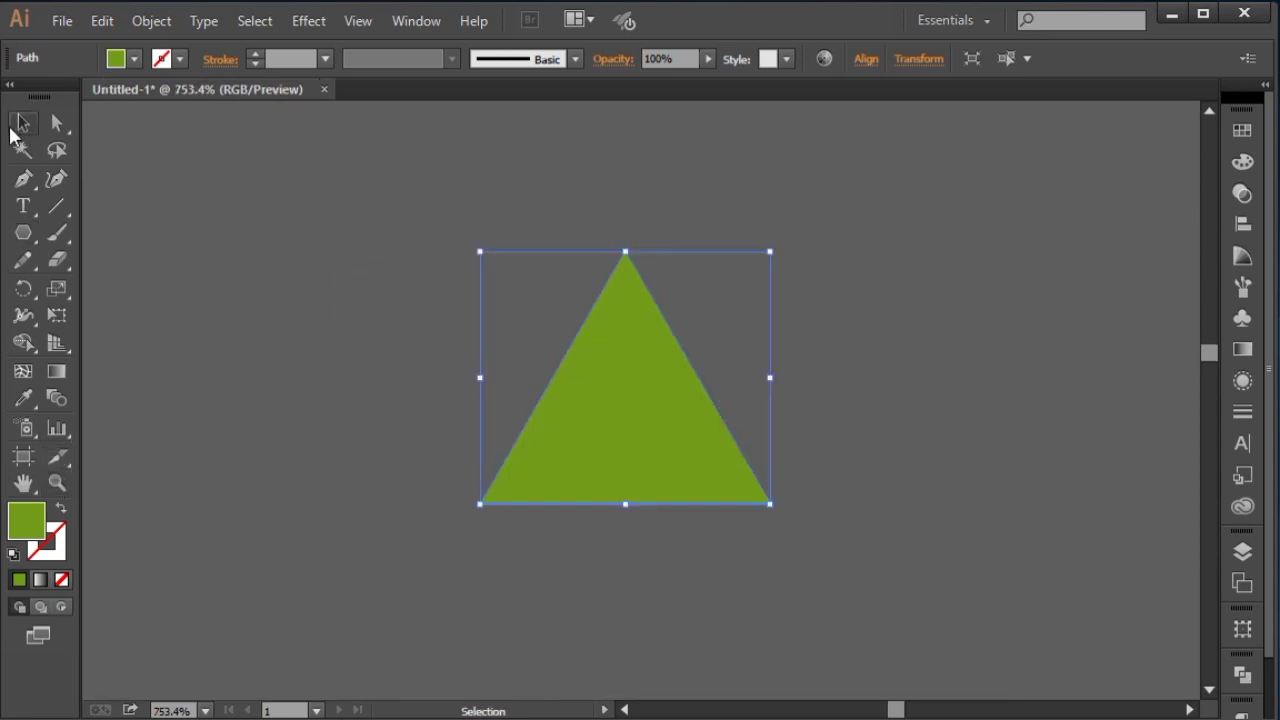
left_click(61, 512)
left_click(46, 541)
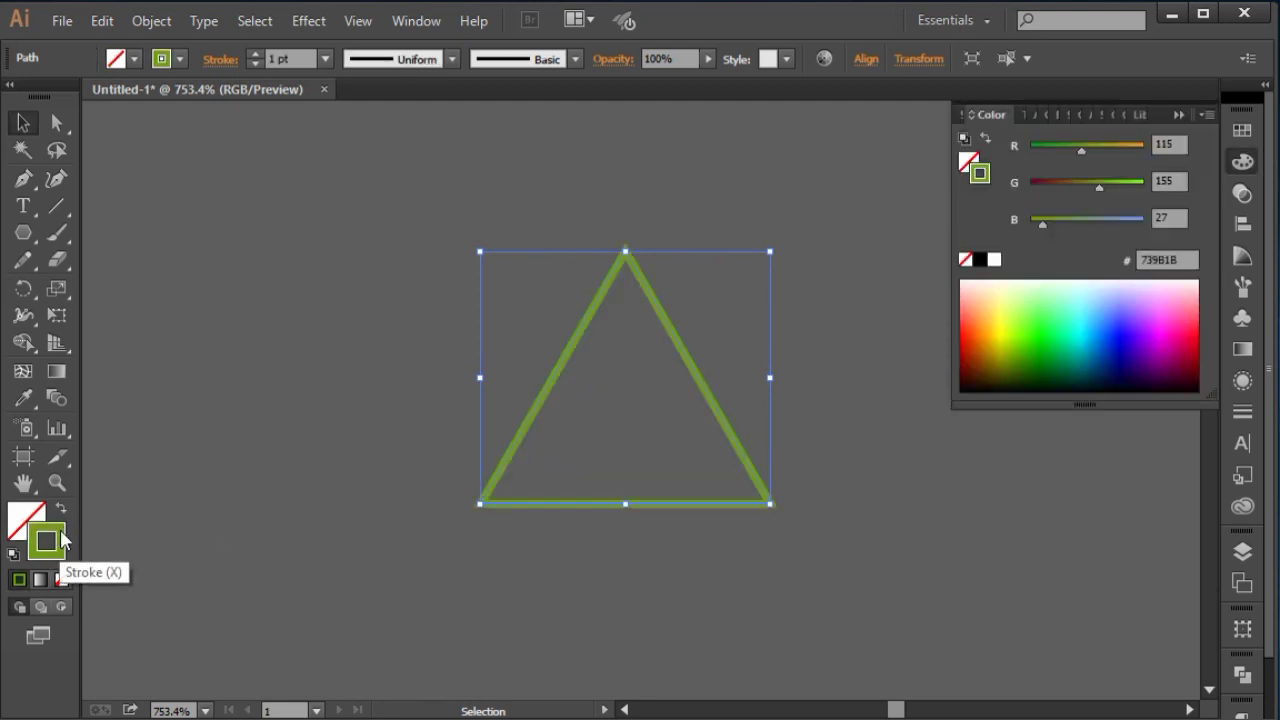
left_click(994, 260)
left_click(1177, 115)
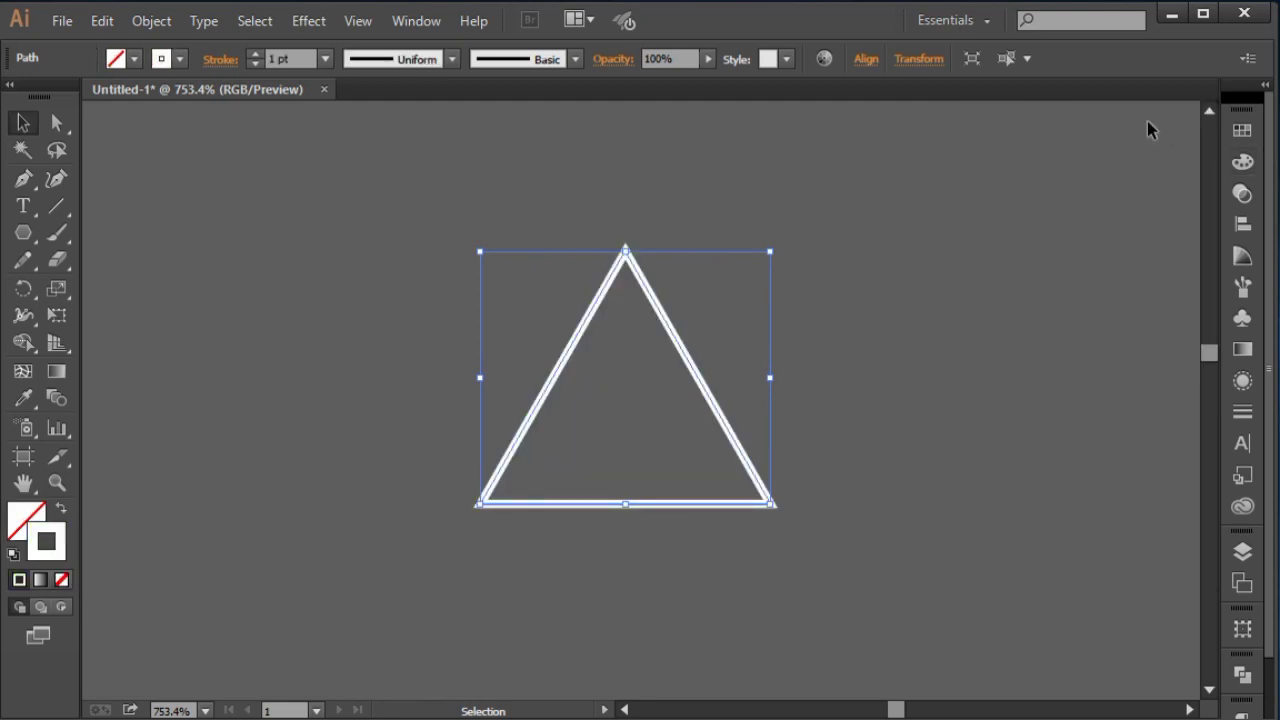
left_click(257, 66)
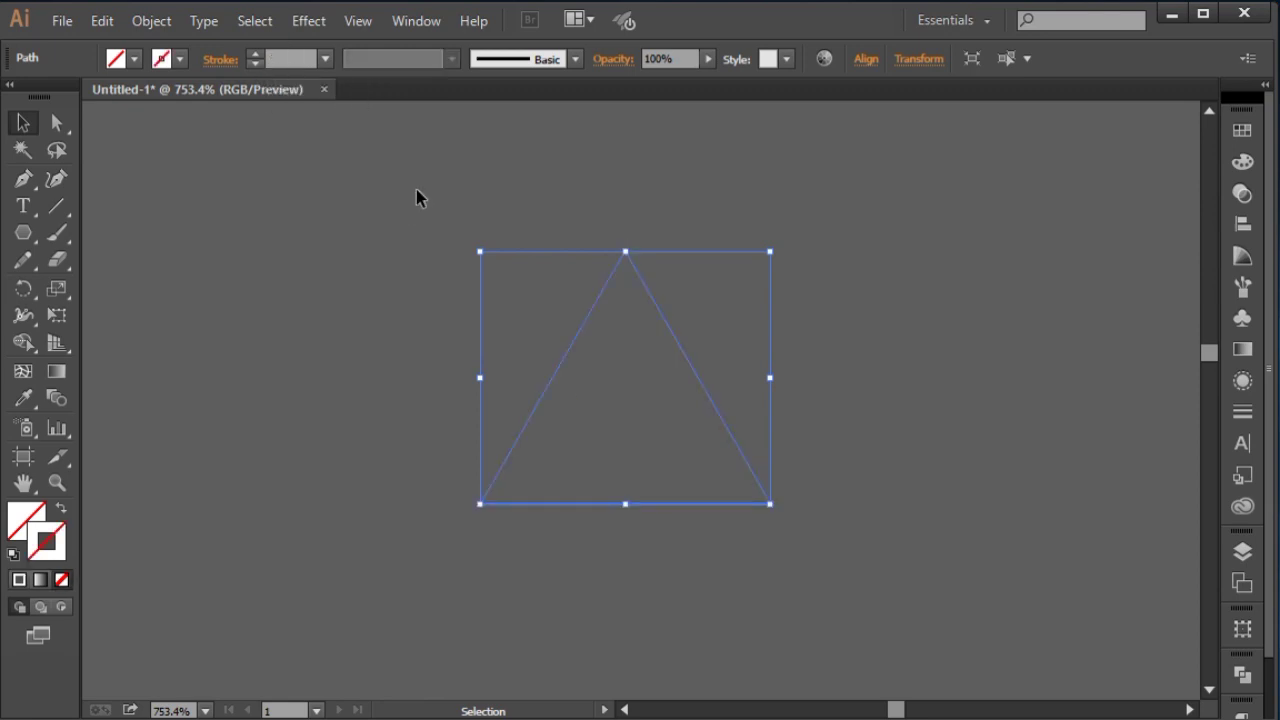
left_click(256, 53)
left_click(361, 214)
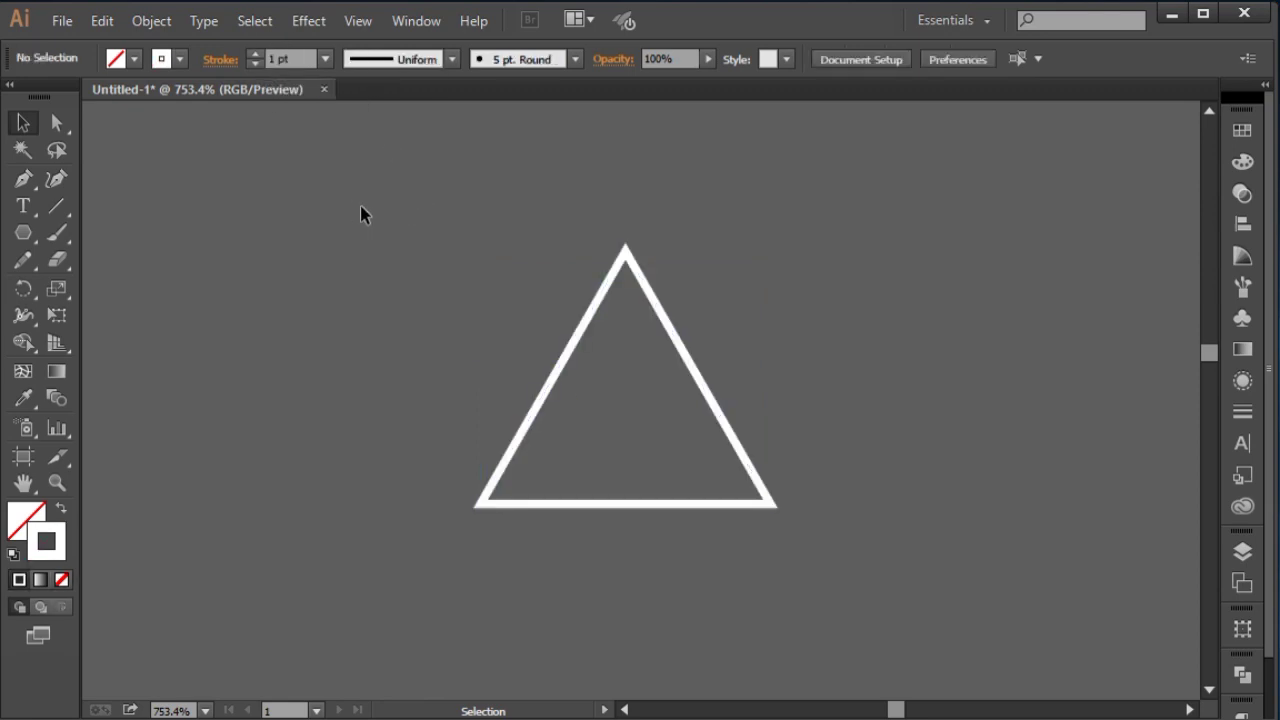
Set the white triangle outline's opacity to 50%
left_click_drag(362, 207, 832, 596)
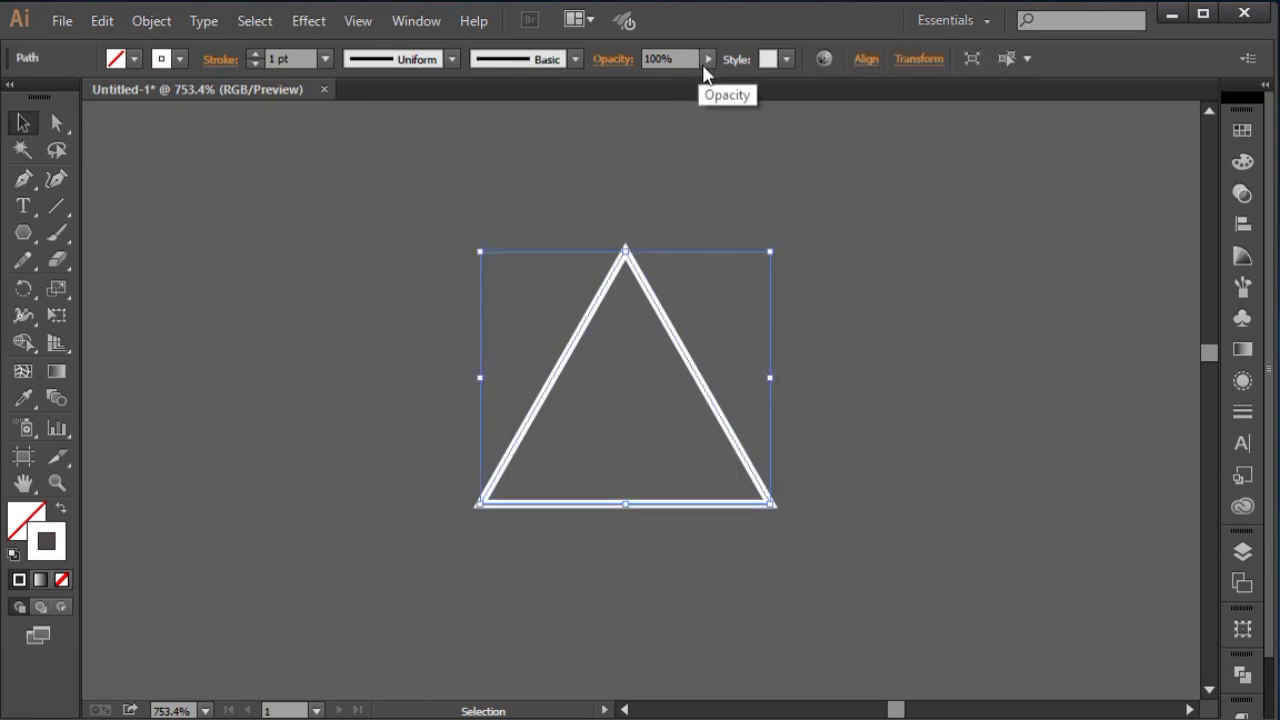
left_click(648, 60)
type("50")
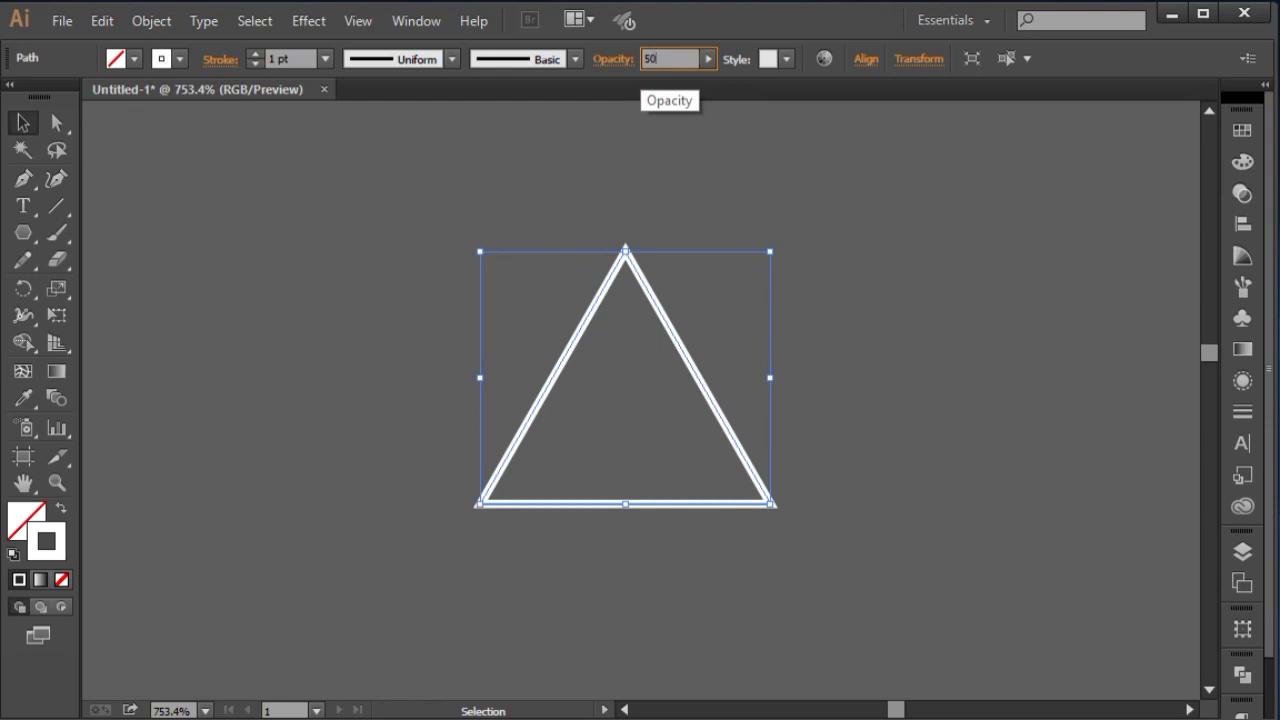
left_click(701, 286)
left_click_drag(655, 235, 567, 414)
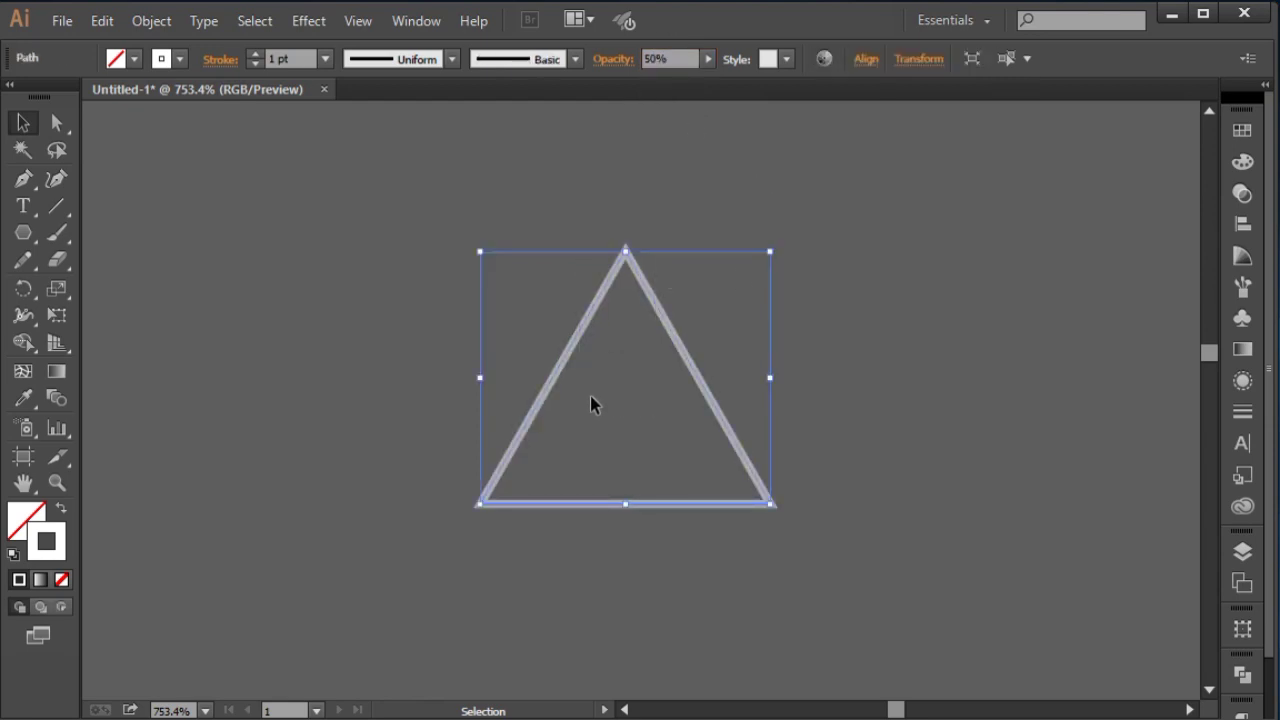
Draw a six-sided polygon centred on the triangle's apex, about 14 px wide and 12 px high
left_click(17, 238)
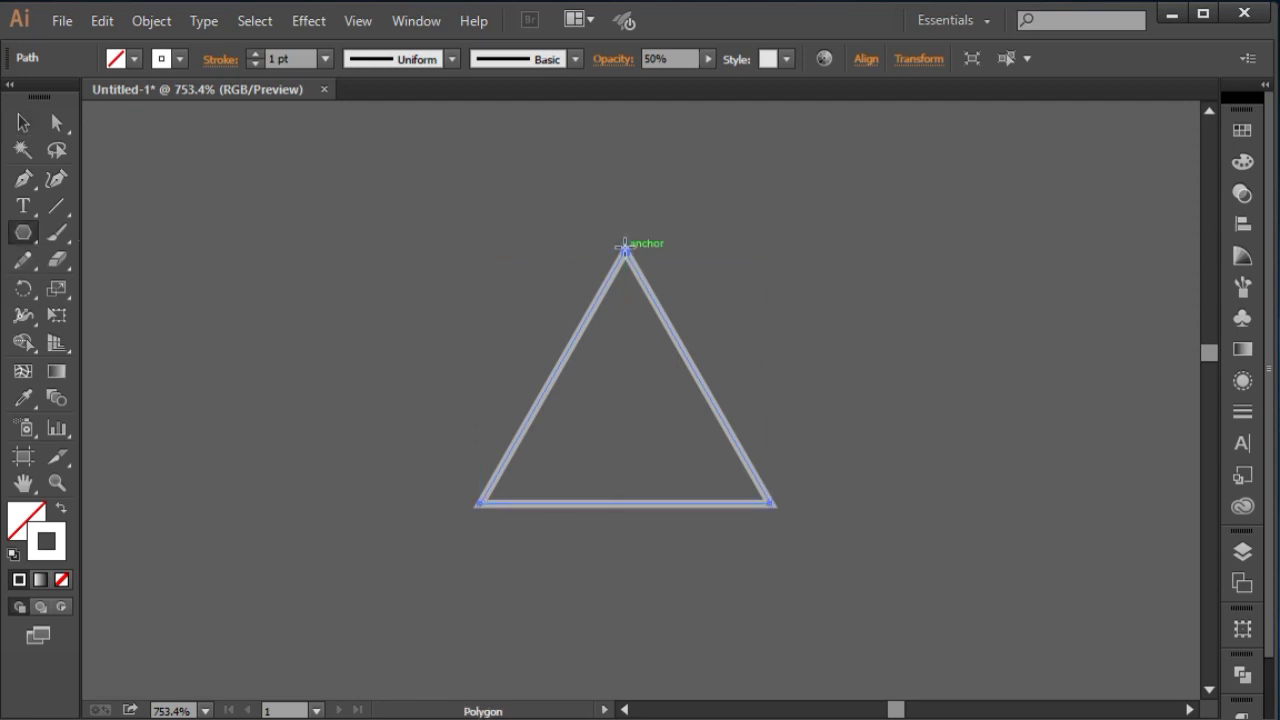
left_click_drag(625, 245, 653, 303)
key("Up")
key("Up")
key("Up")
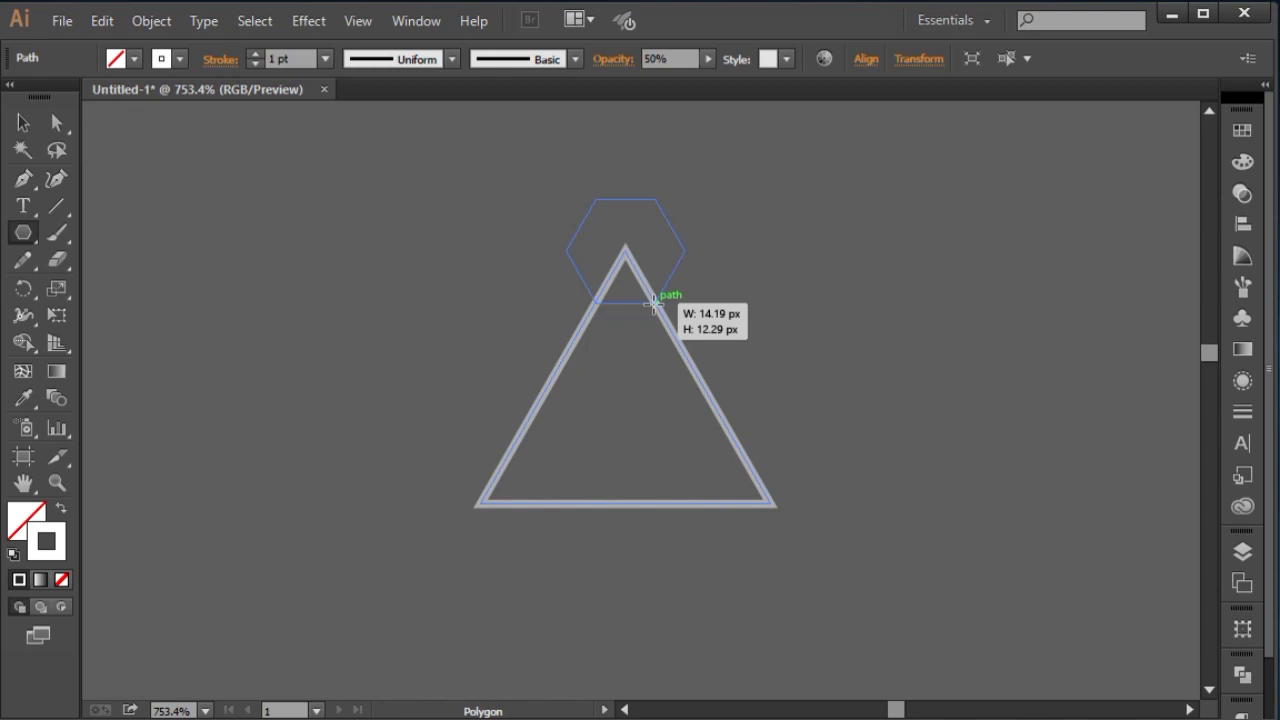
left_click_drag(653, 303, 653, 303)
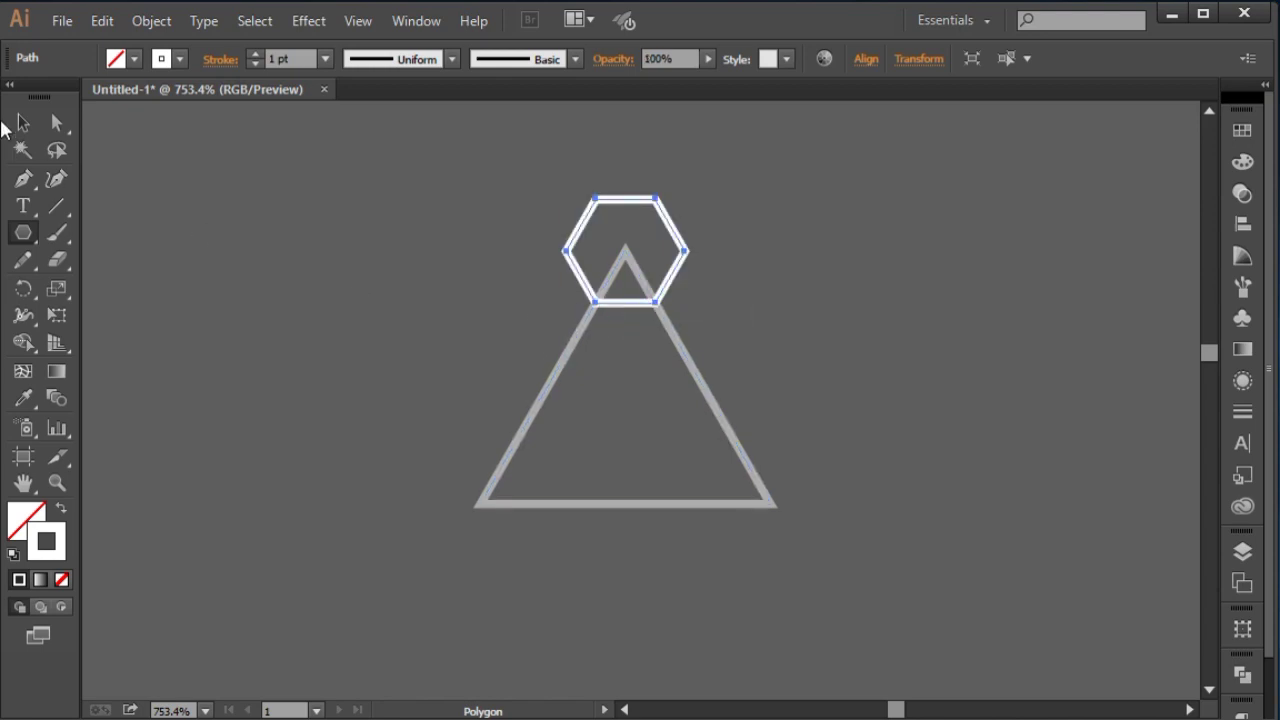
Set the hexagon outline's opacity to 50%
left_click(22, 122)
left_click(670, 59)
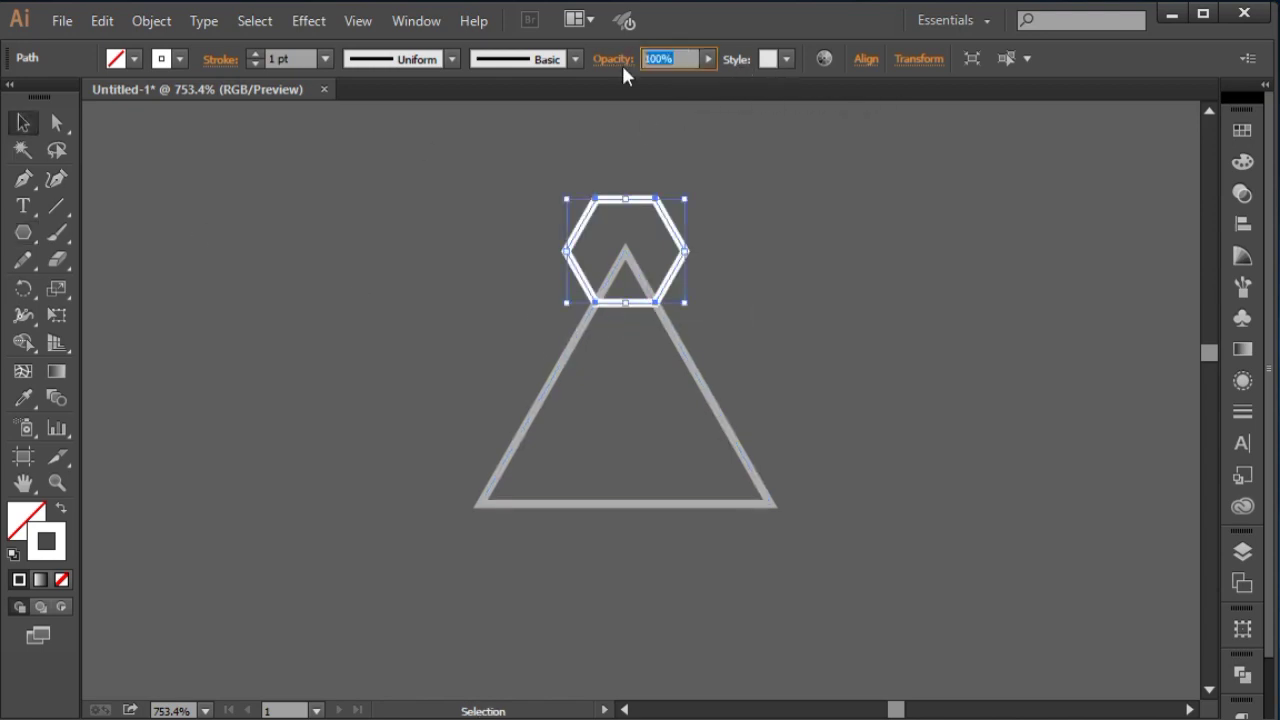
type("50")
left_click(530, 178)
Duplicate the hexagon onto the triangle's lower-right corner and again onto its lower-left corner
left_click(648, 204)
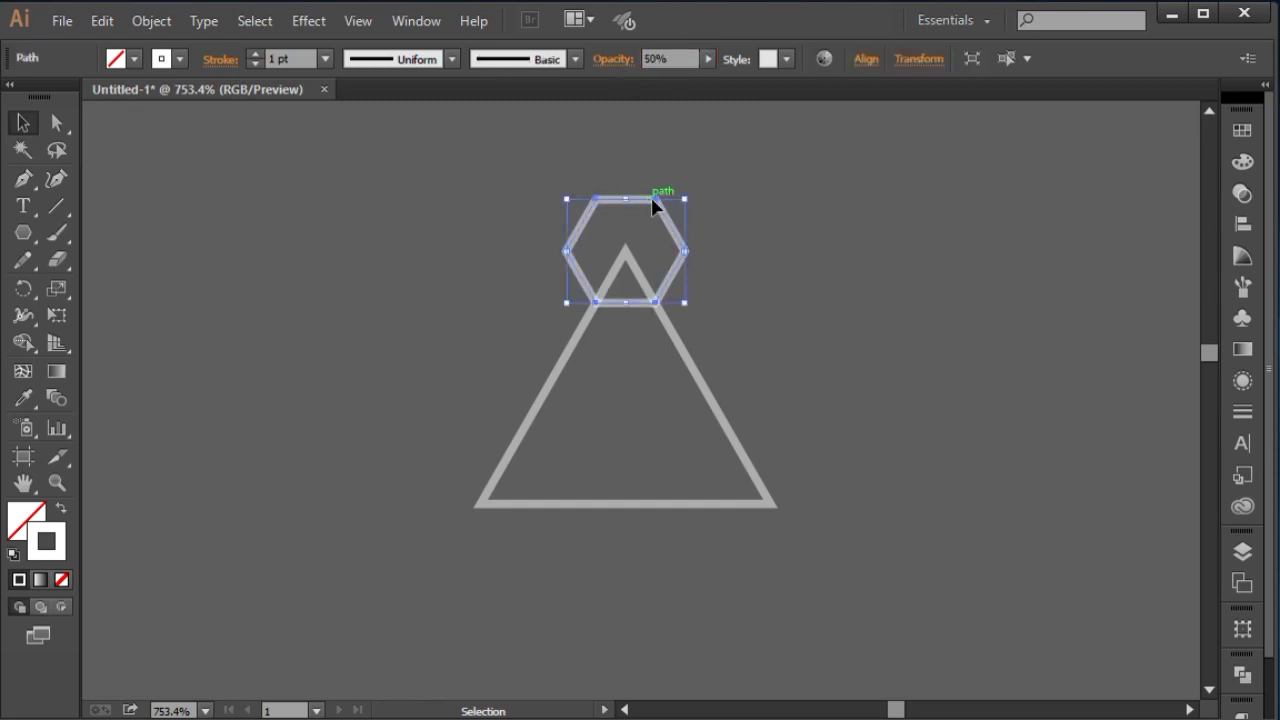
left_click_drag(632, 203, 765, 485)
key("alt+shift")
left_click_drag(835, 410, 771, 458)
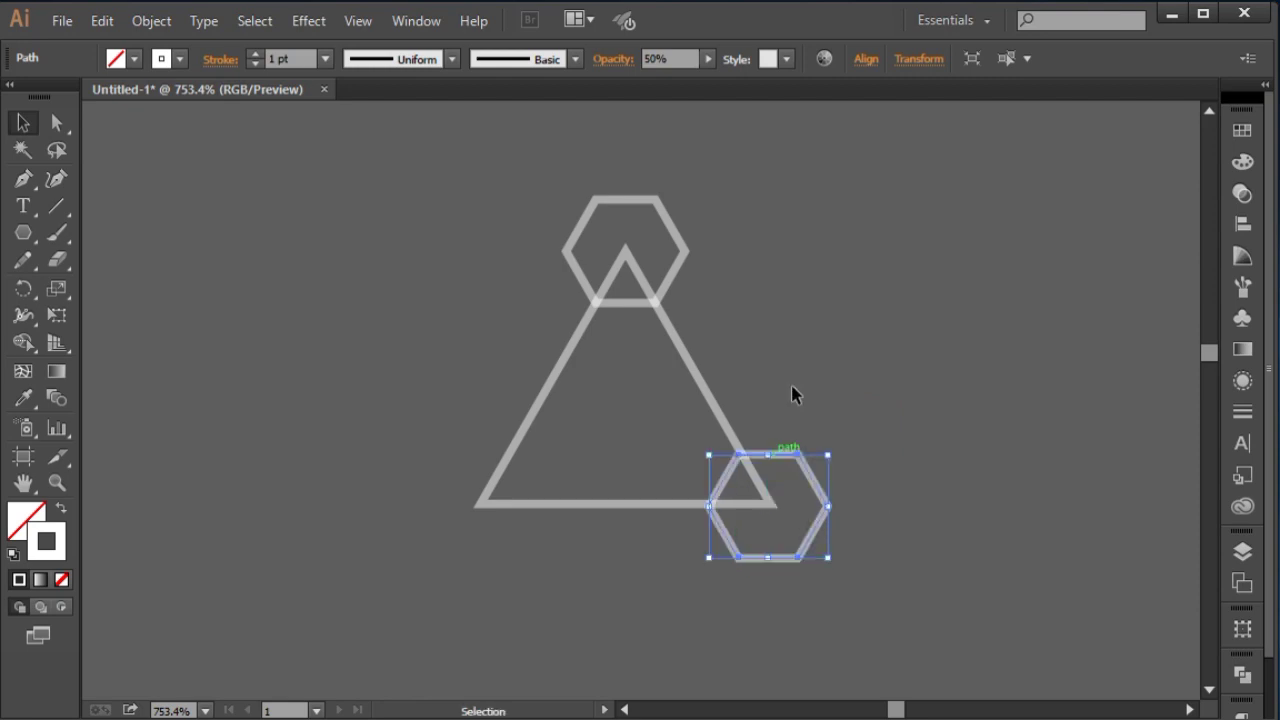
left_click(798, 392)
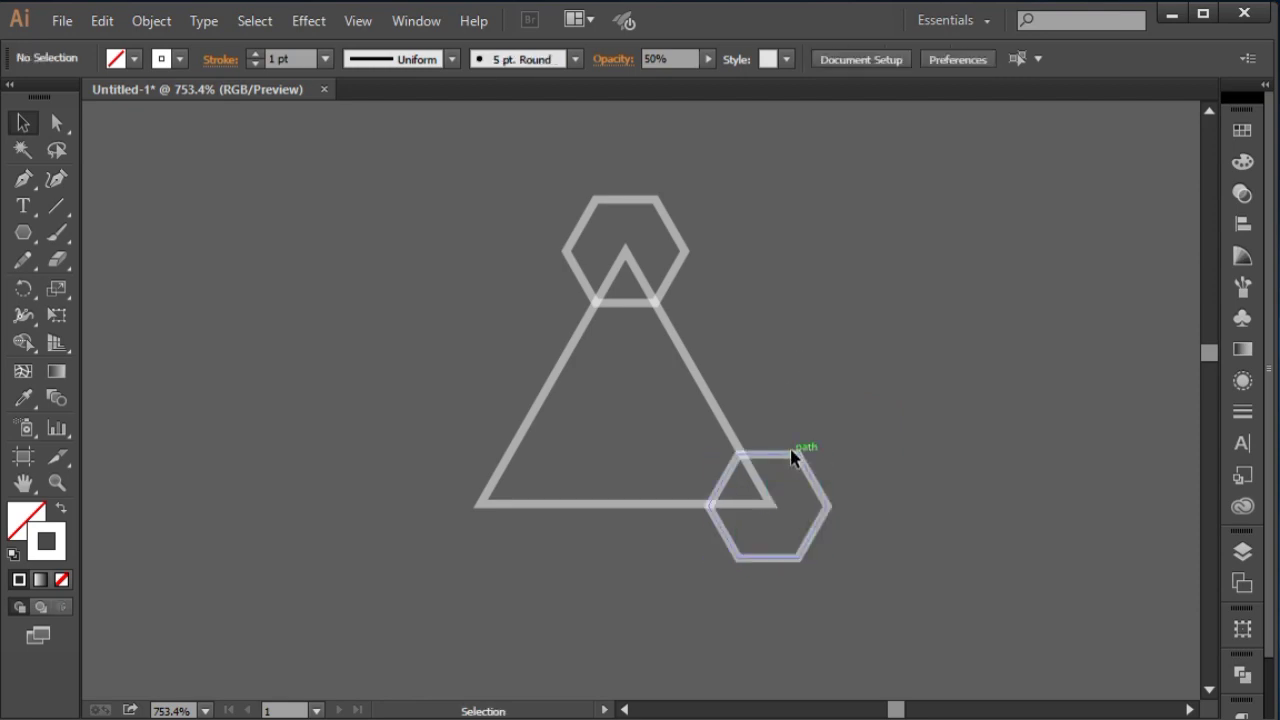
left_click_drag(791, 457, 505, 460)
left_click(466, 391)
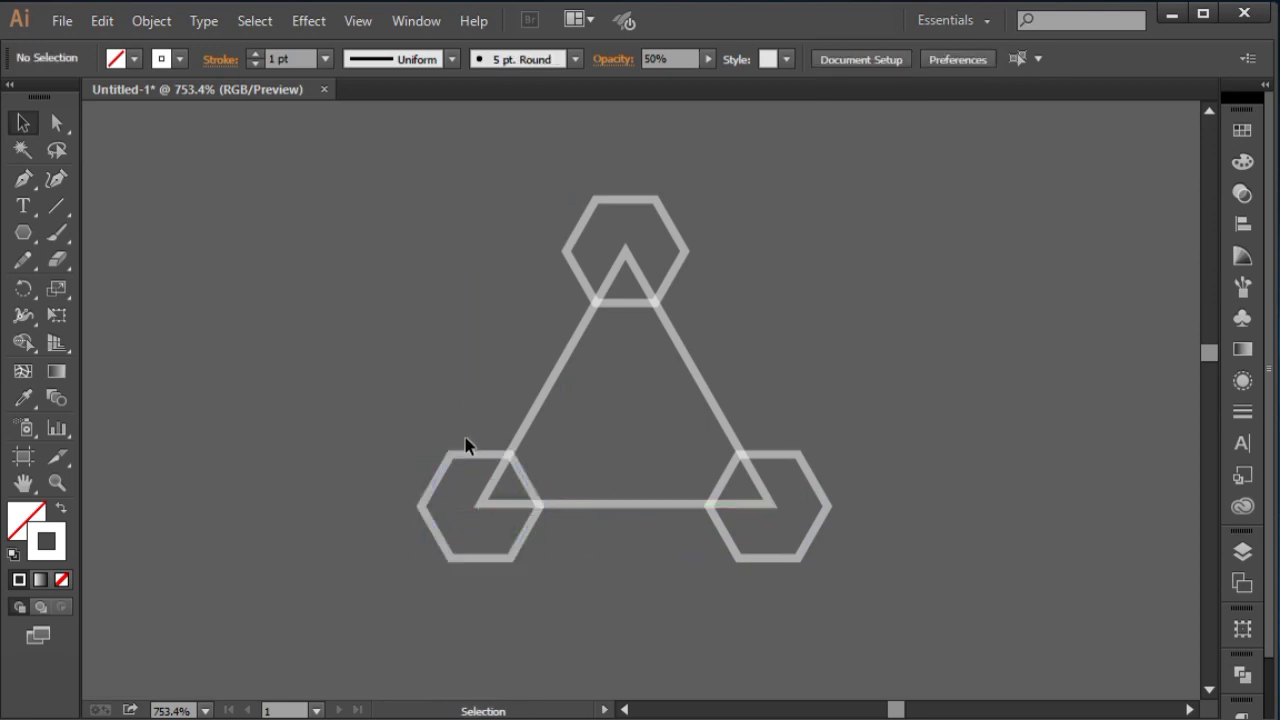
Nudge the two hexagons on the triangle's base corners slightly upward together
left_click(468, 457)
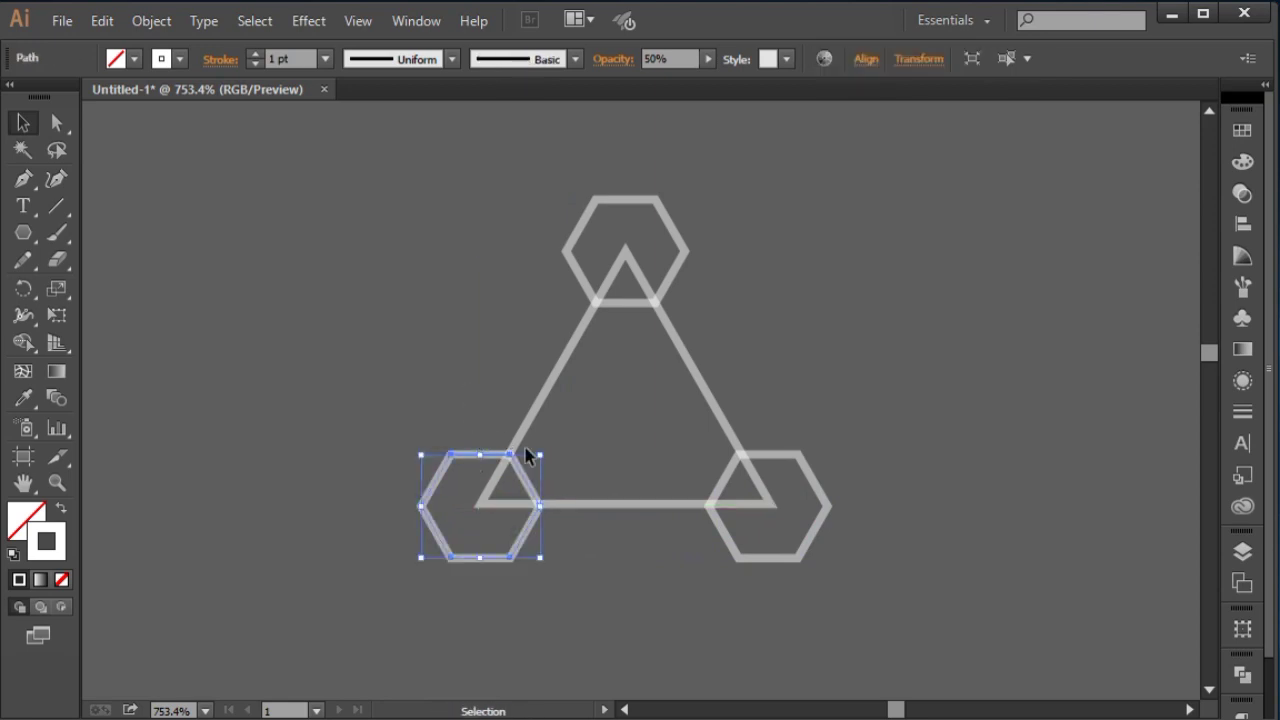
left_click(788, 455, "shift")
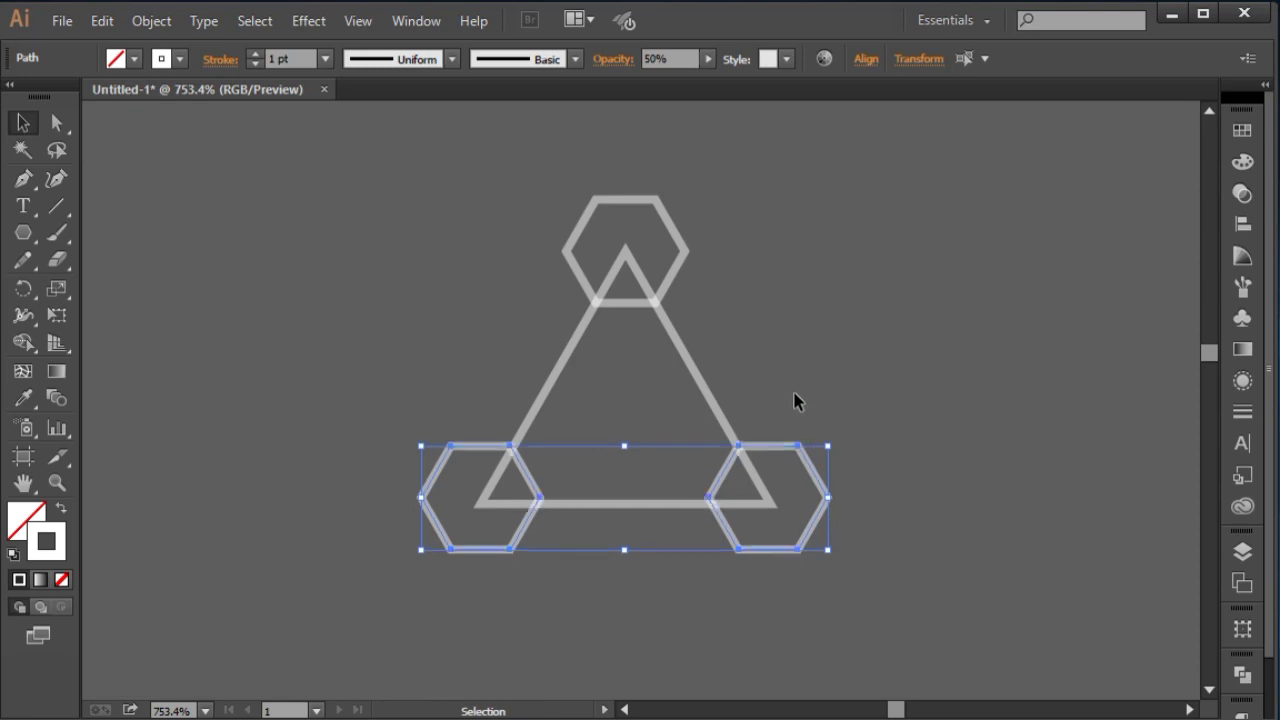
left_click(795, 400)
left_click_drag(703, 466, 748, 440)
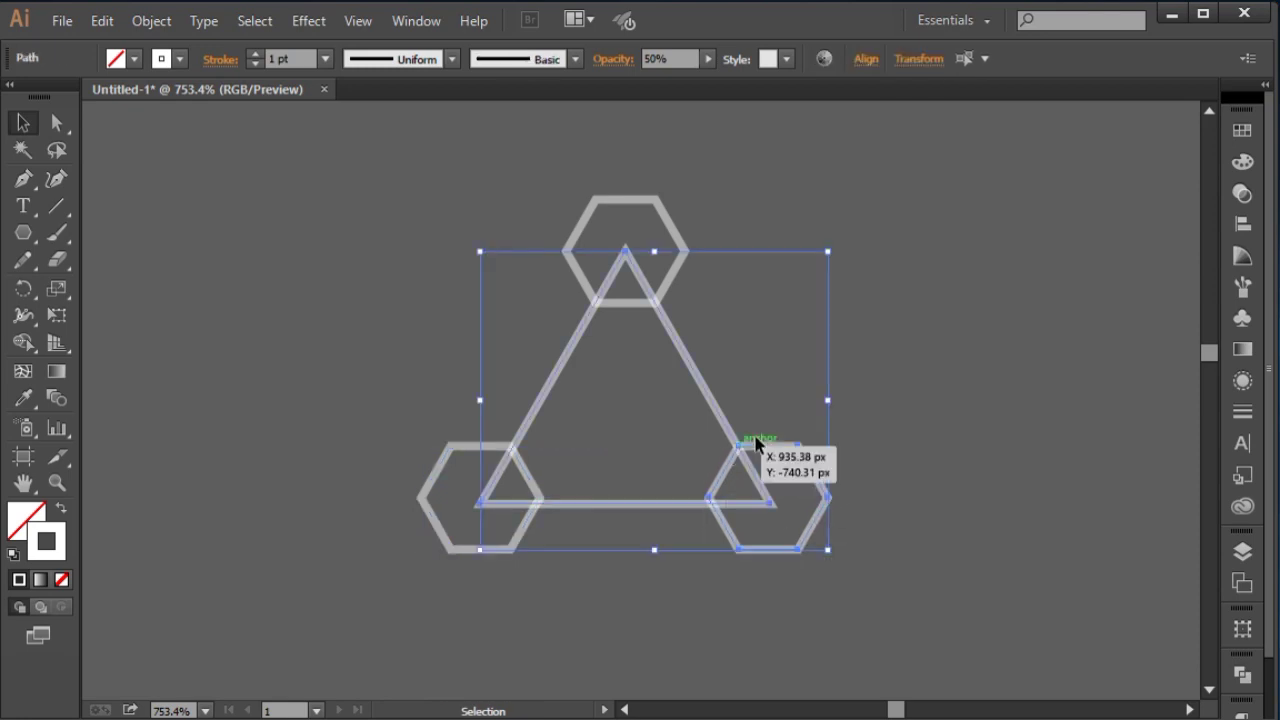
left_click(928, 405)
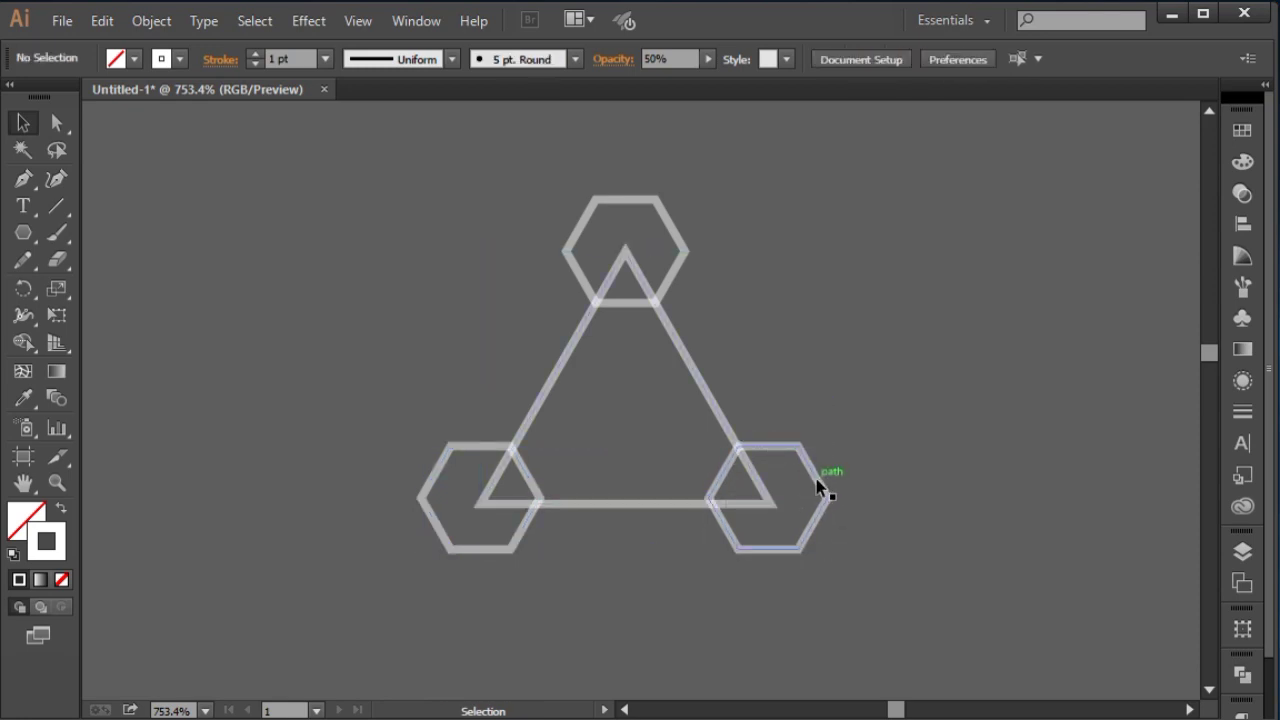
left_click(818, 485)
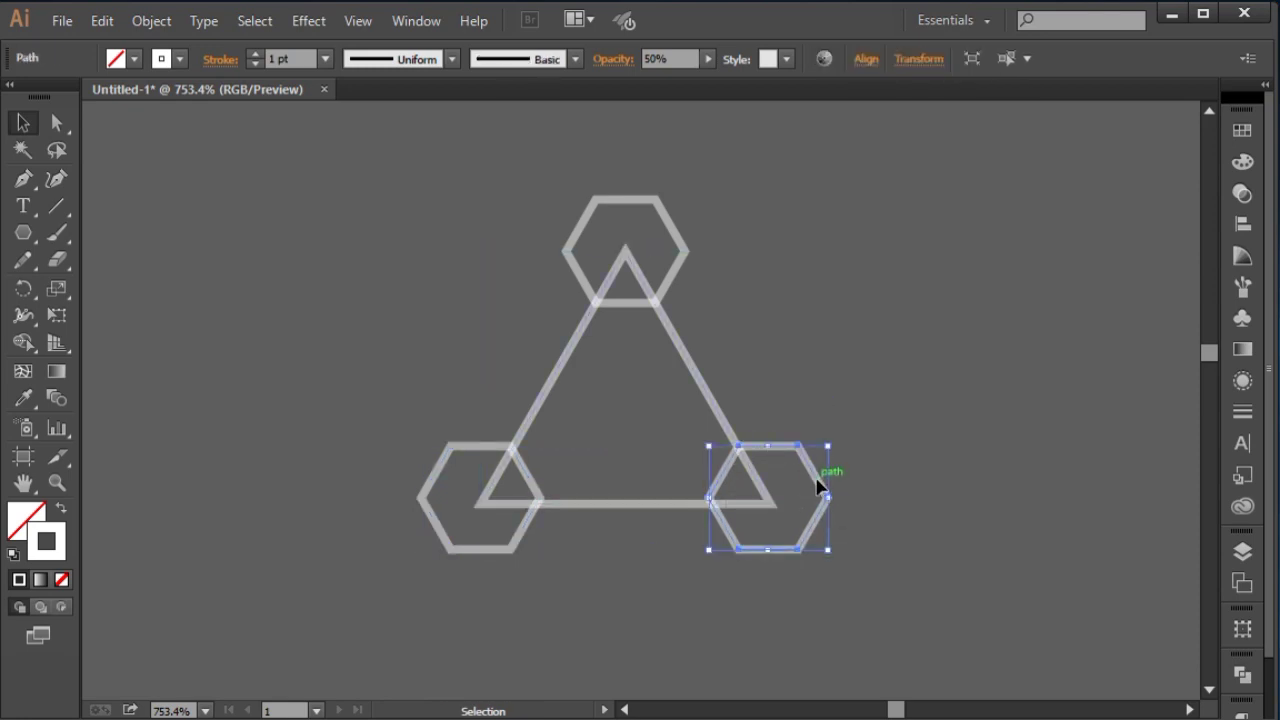
left_click(830, 402)
left_click_drag(386, 152, 625, 282)
left_click(608, 183)
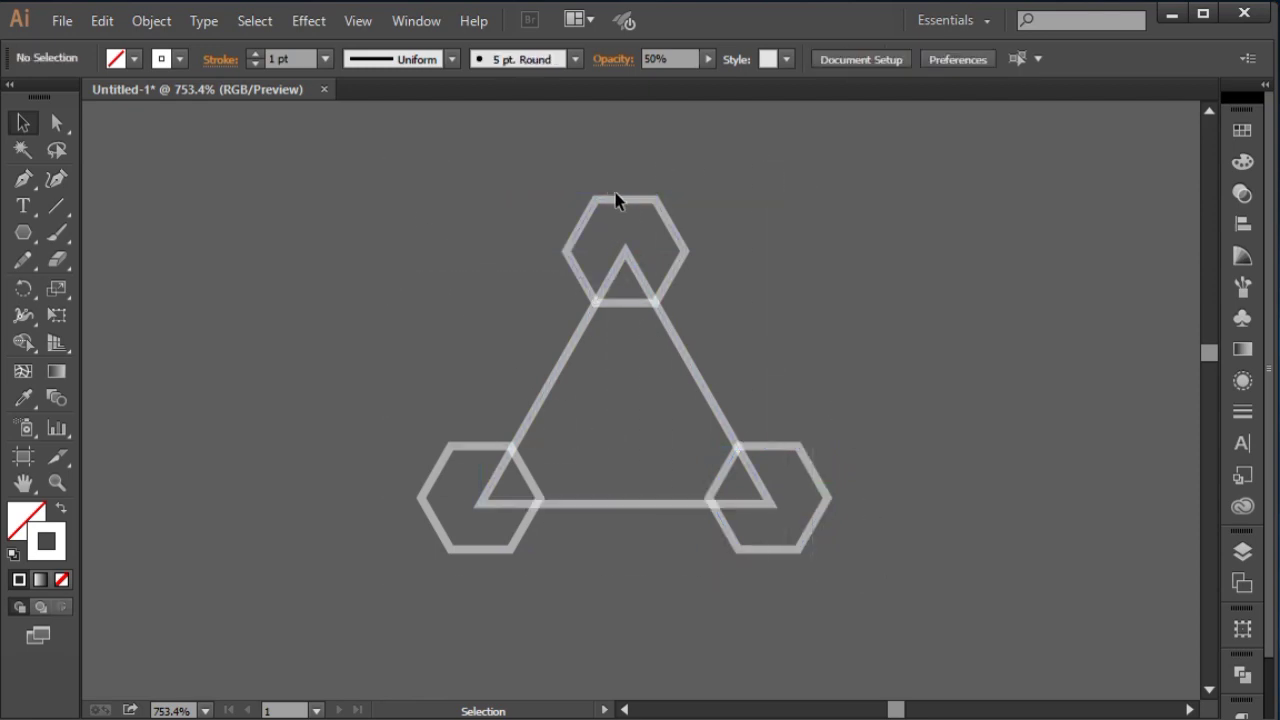
left_click(622, 200)
Swap the fill and stroke of all three hexagons, giving them a white fill and no stroke
left_click(822, 492)
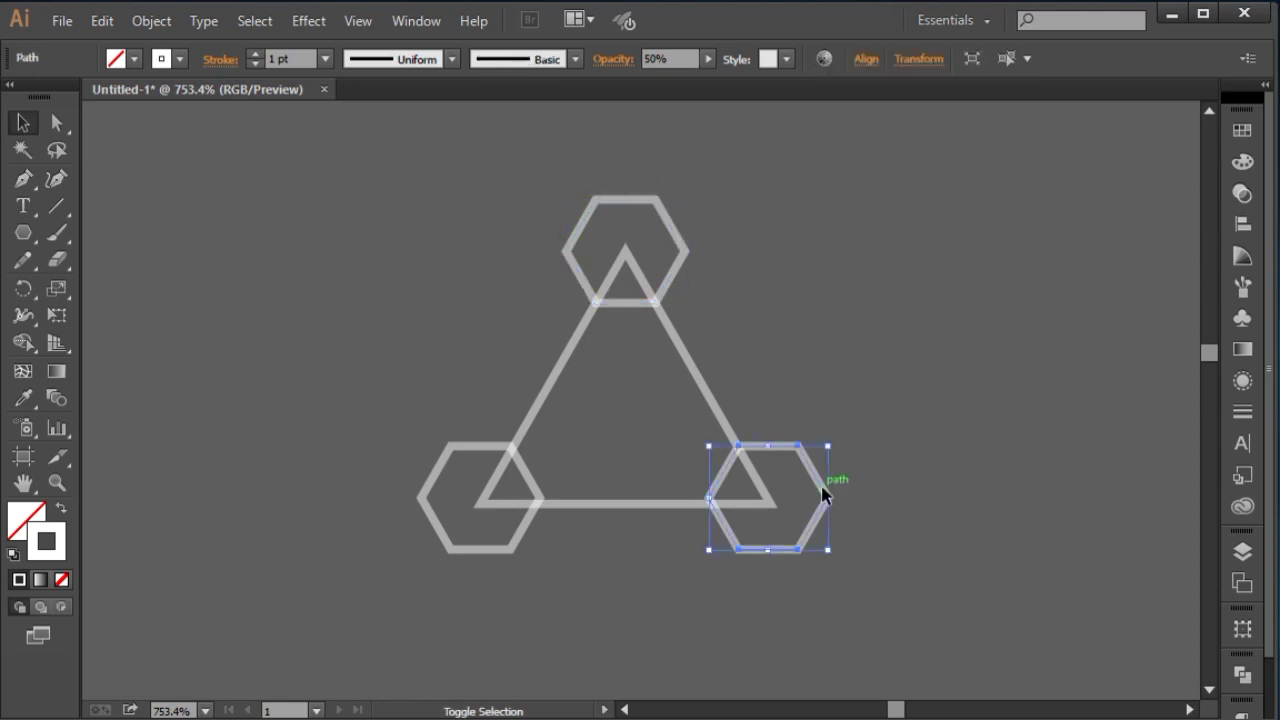
left_click(523, 531, "shift")
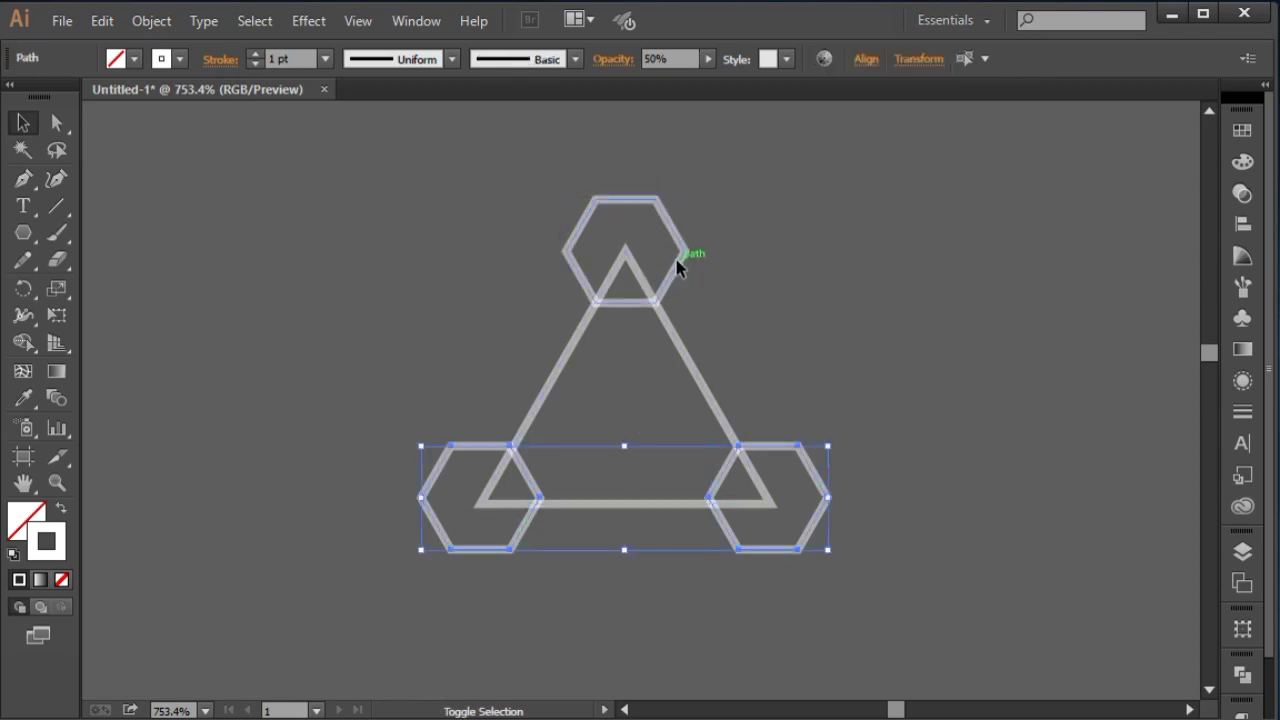
left_click(678, 263, "shift")
left_click(61, 511)
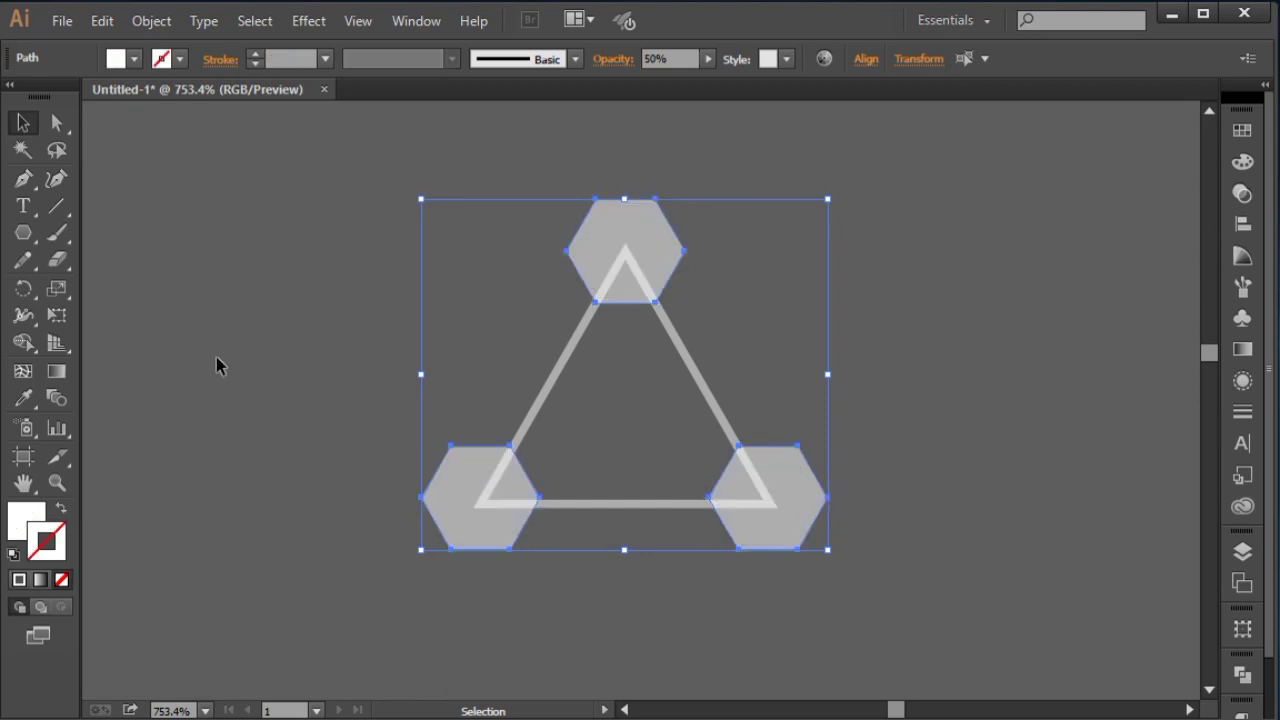
left_click(287, 275)
Set the opacity of the three white hexagons to 100%
left_click(604, 205)
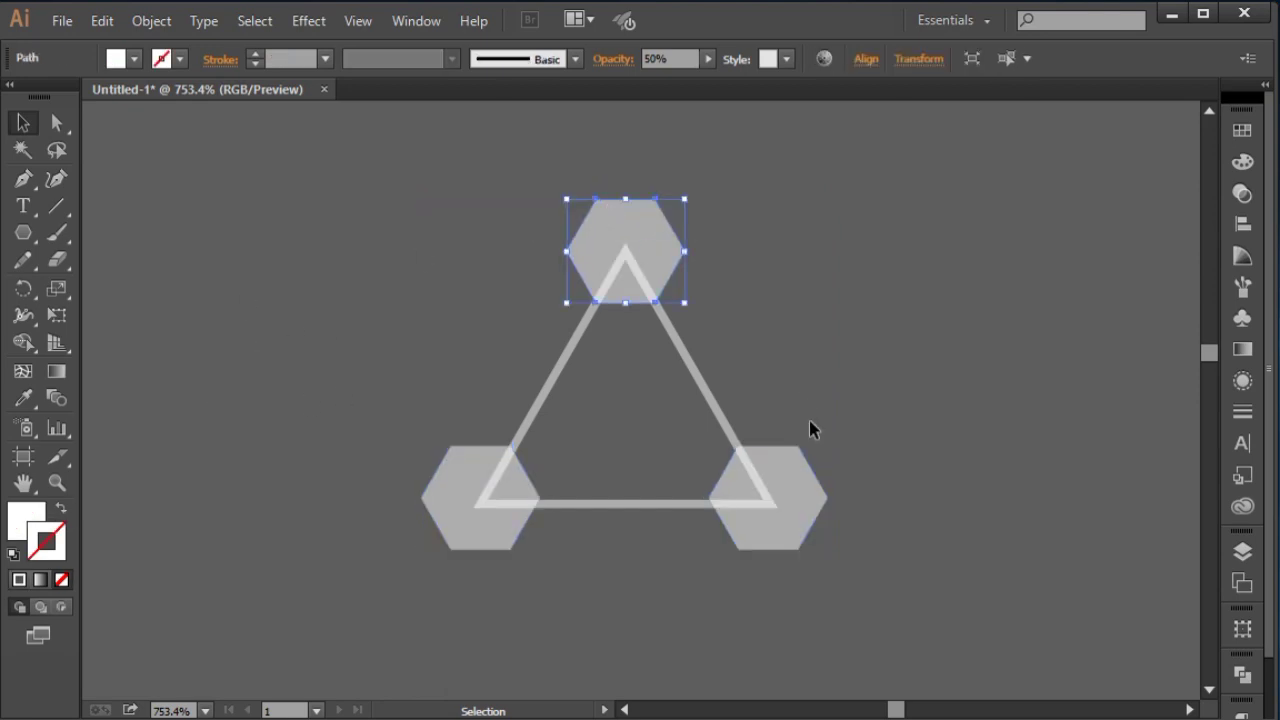
left_click(800, 472, "shift")
left_click(466, 540, "shift")
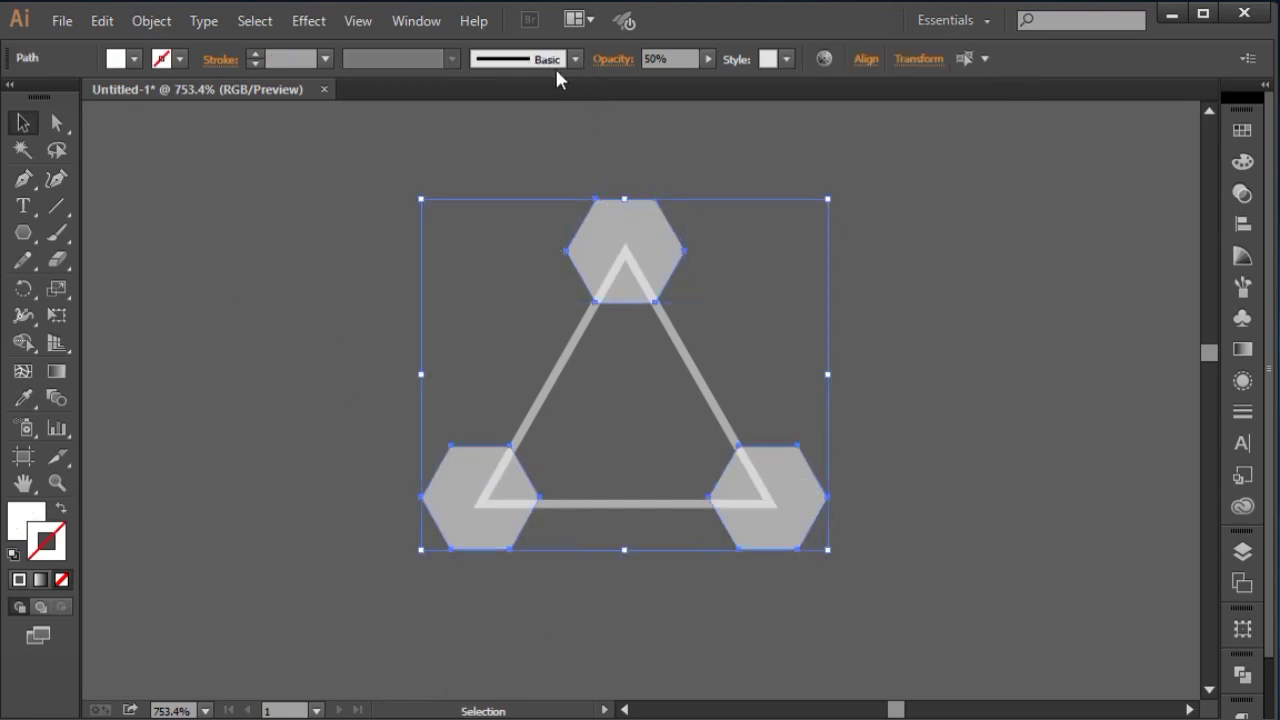
left_click(709, 59)
left_click(810, 119)
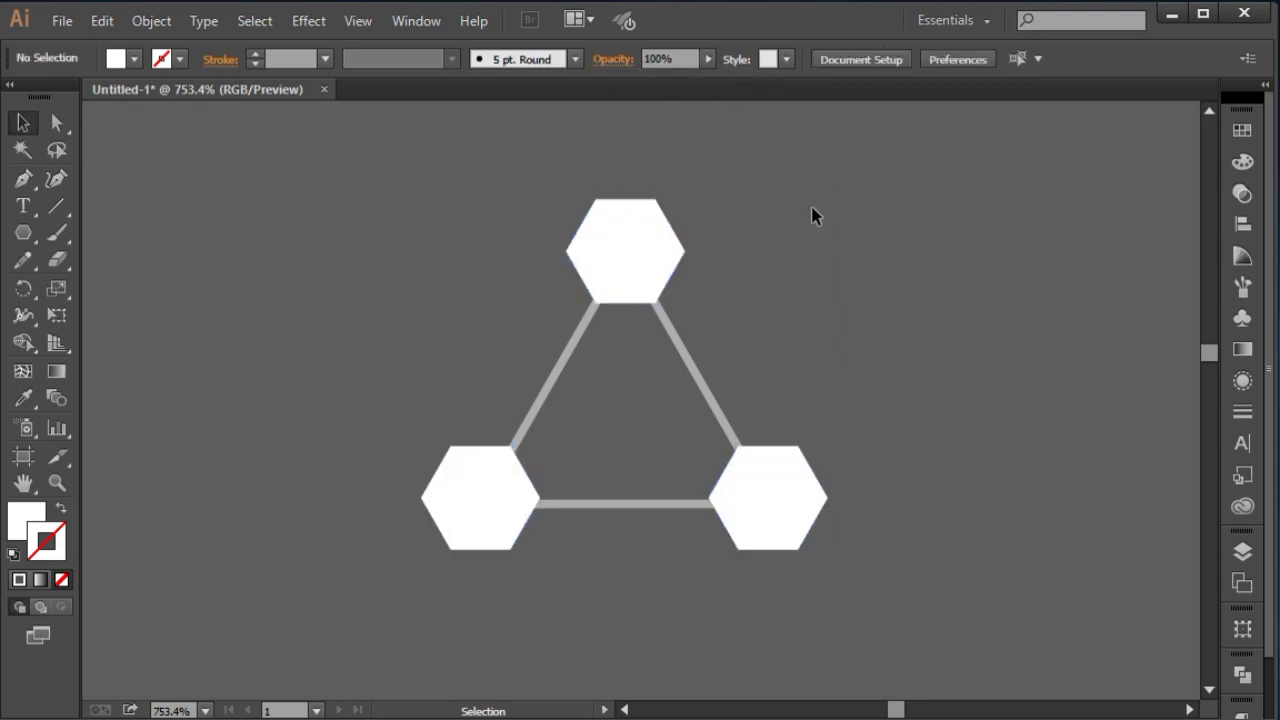
Reposition the lower-right hexagon so it is centred on the triangle's corner
left_click(784, 474)
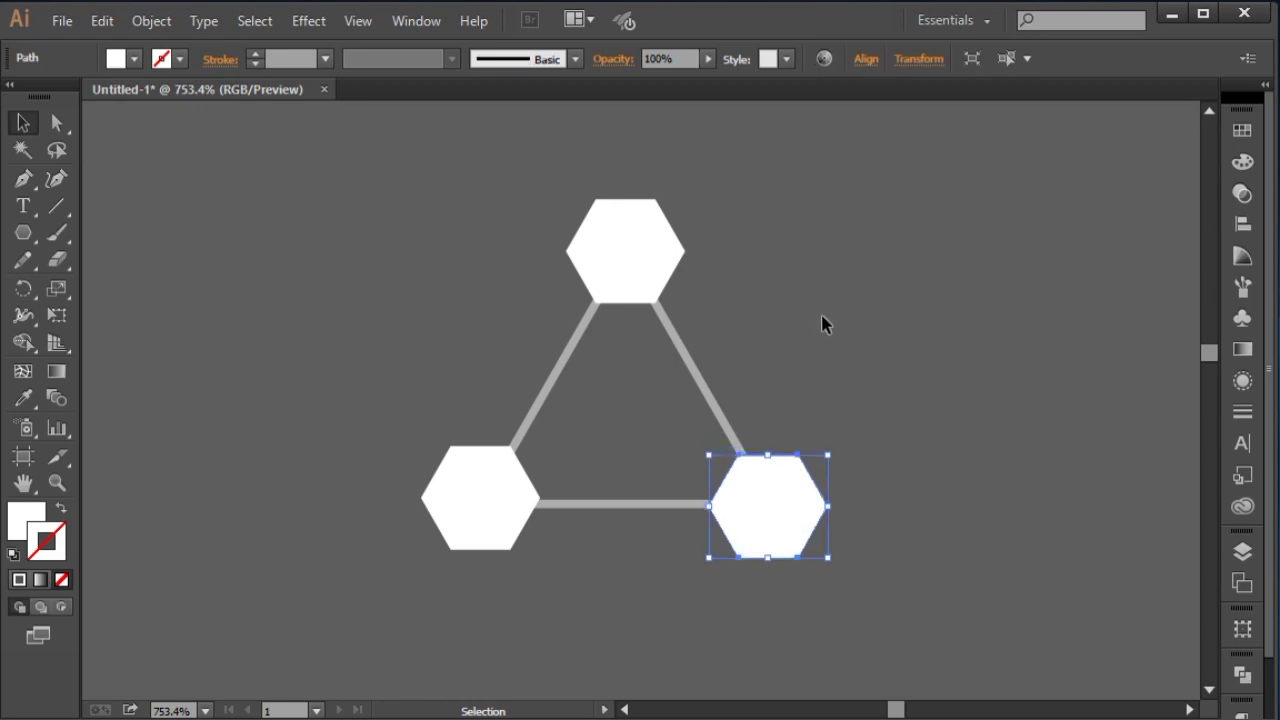
left_click(823, 323)
left_click_drag(771, 518, 773, 523)
left_click(825, 385)
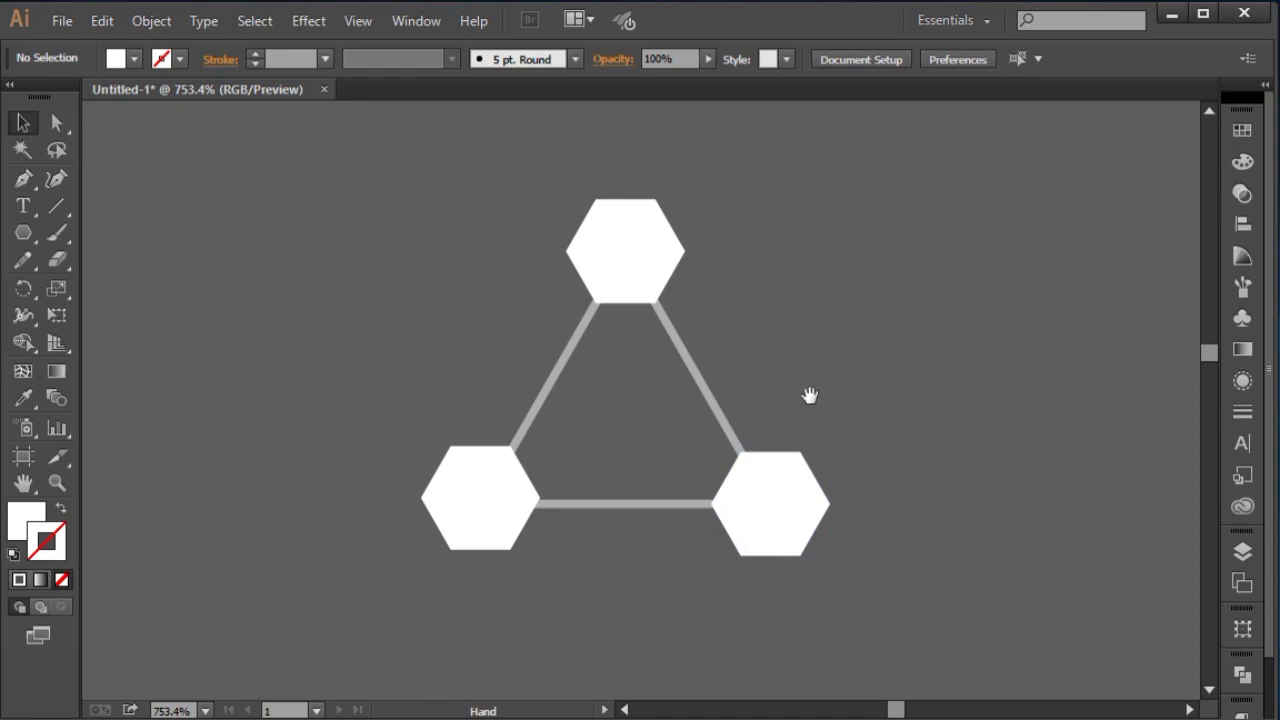
left_click_drag(808, 394, 826, 400)
Centre the lower-left and top hexagons on their corners of the triangle
left_click_drag(513, 515, 514, 521)
left_click(484, 349)
left_click_drag(500, 371, 486, 357)
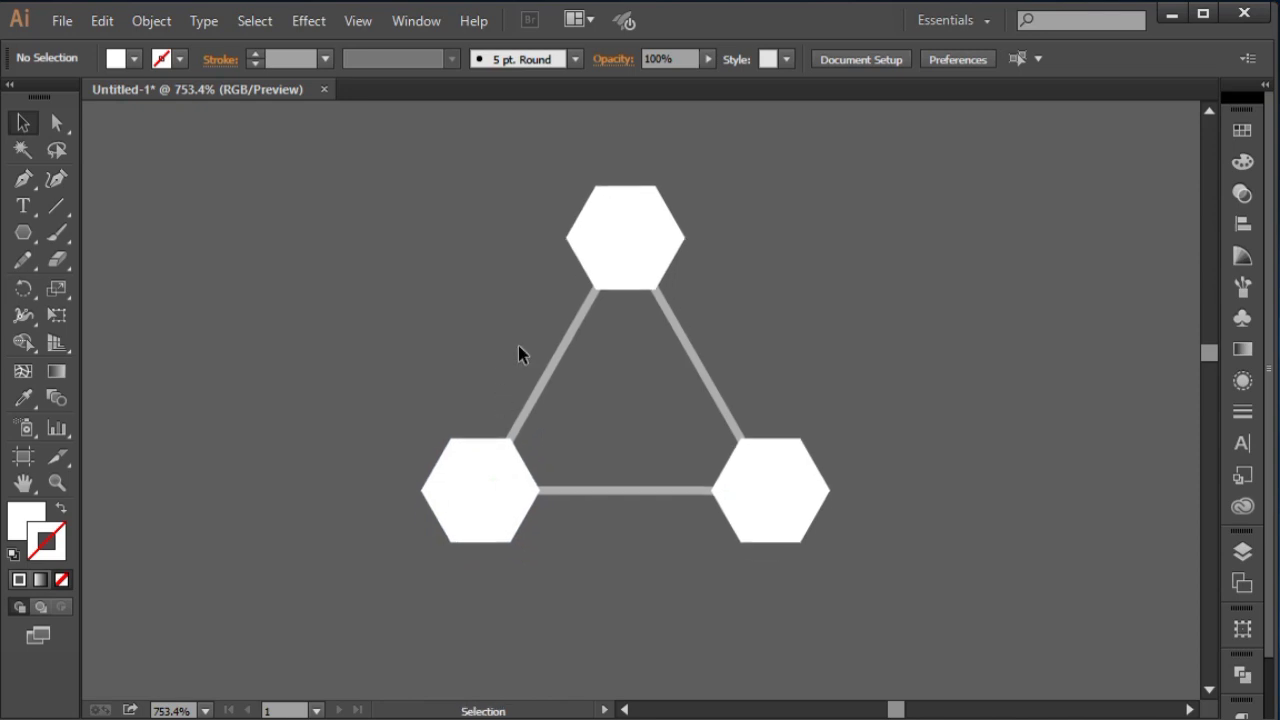
left_click_drag(640, 220, 643, 223)
left_click(763, 271)
left_click_drag(763, 271, 740, 268)
Group the triangle outline with its three hexagons
key("ctrl+minus")
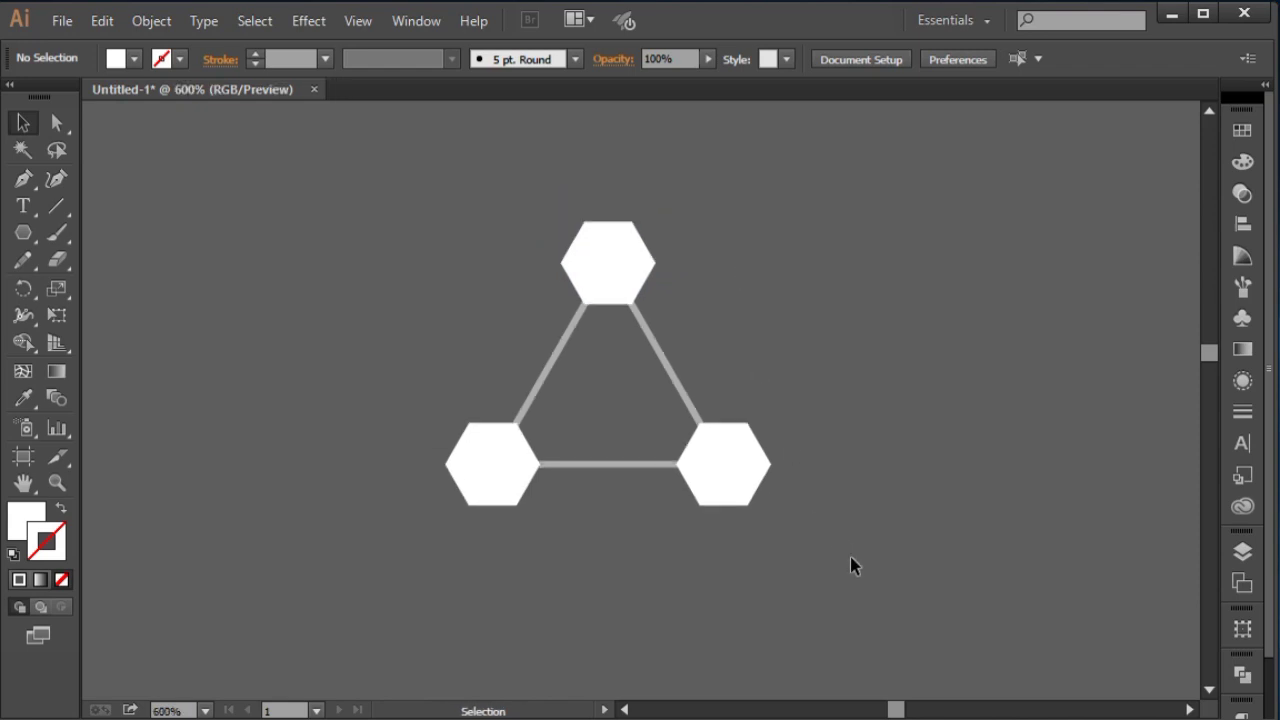
key("ctrl+a")
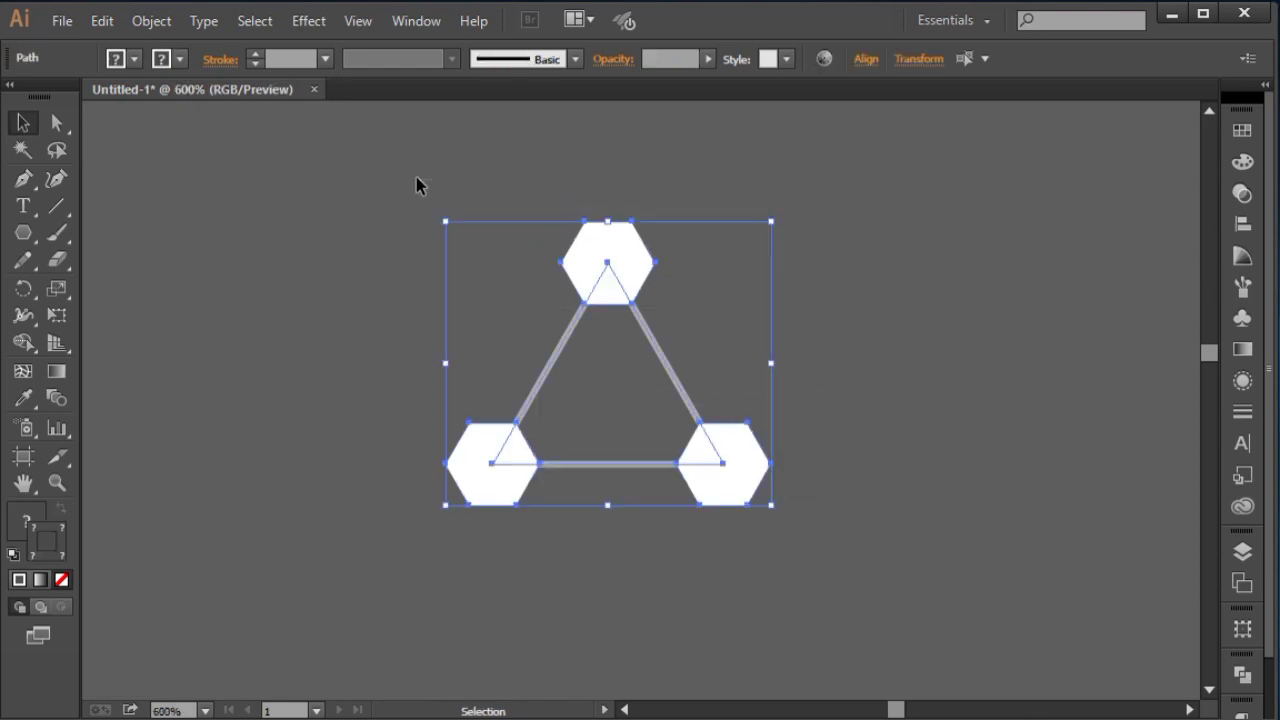
right_click(615, 233)
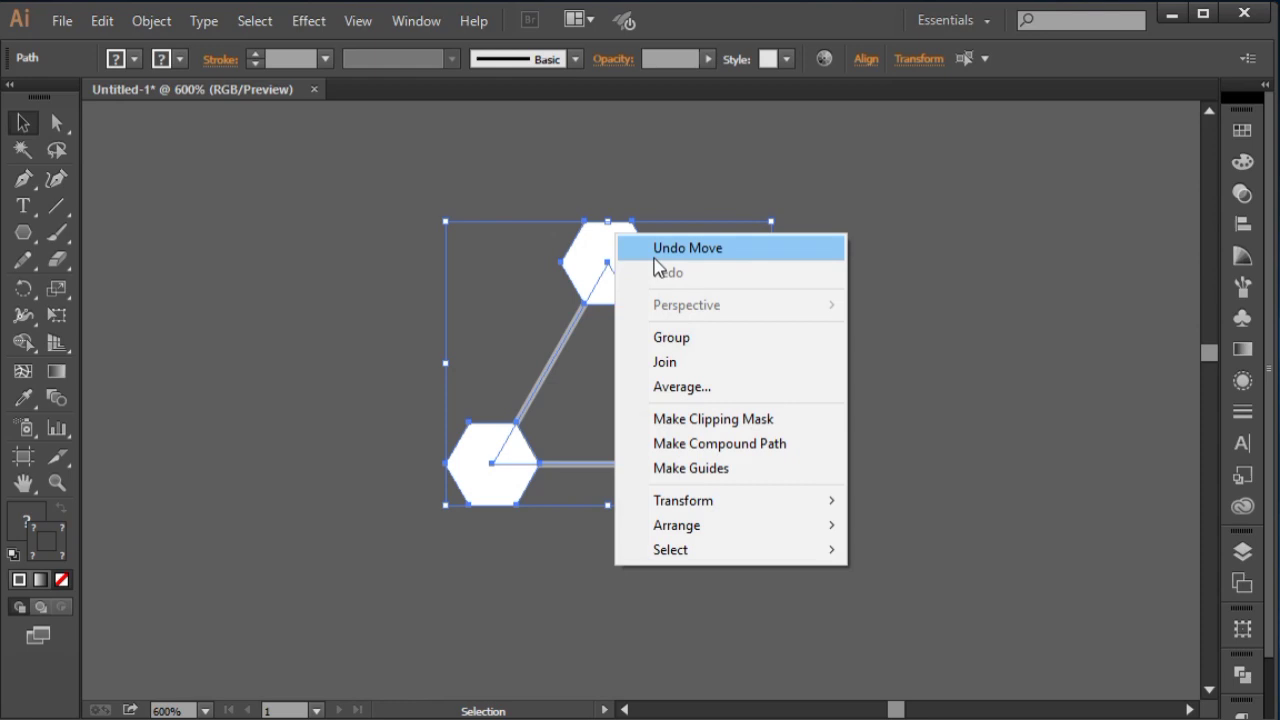
left_click(689, 337)
left_click(864, 243)
Duplicate the triangle group horizontally to the right so the adjoining base hexagons overlap
key("space")
left_click_drag(655, 556, 588, 553)
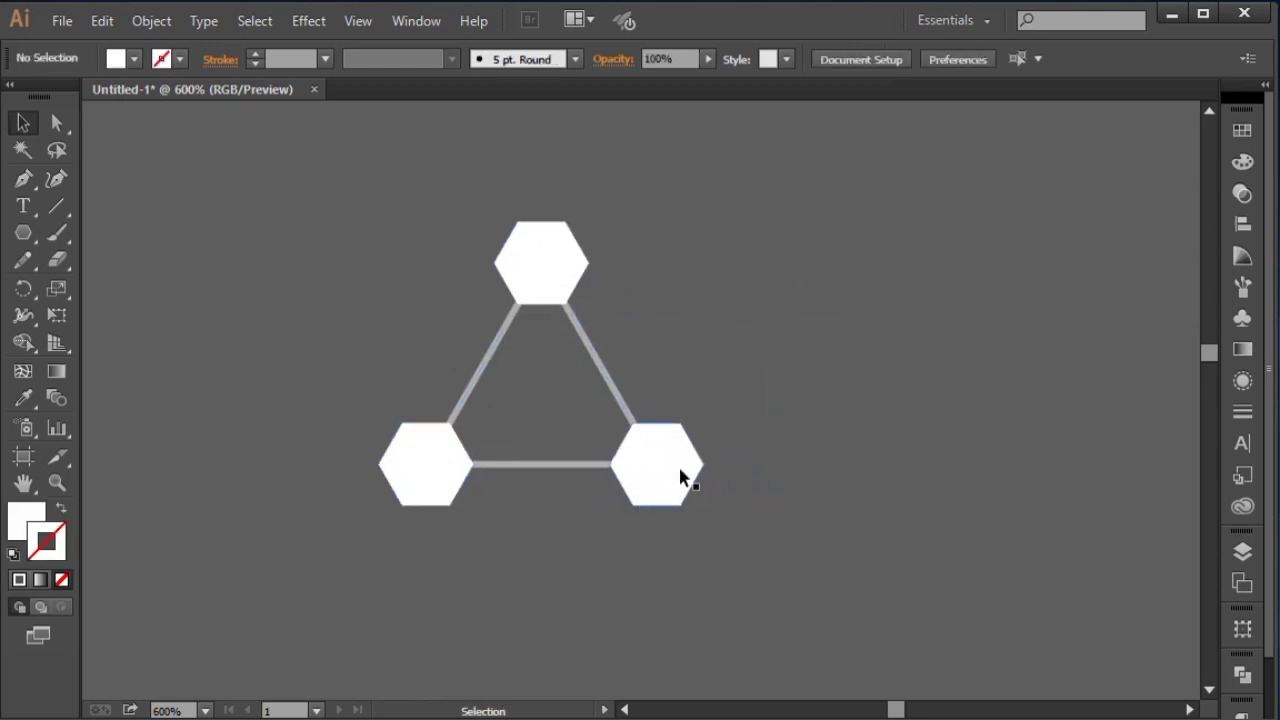
left_click(683, 470)
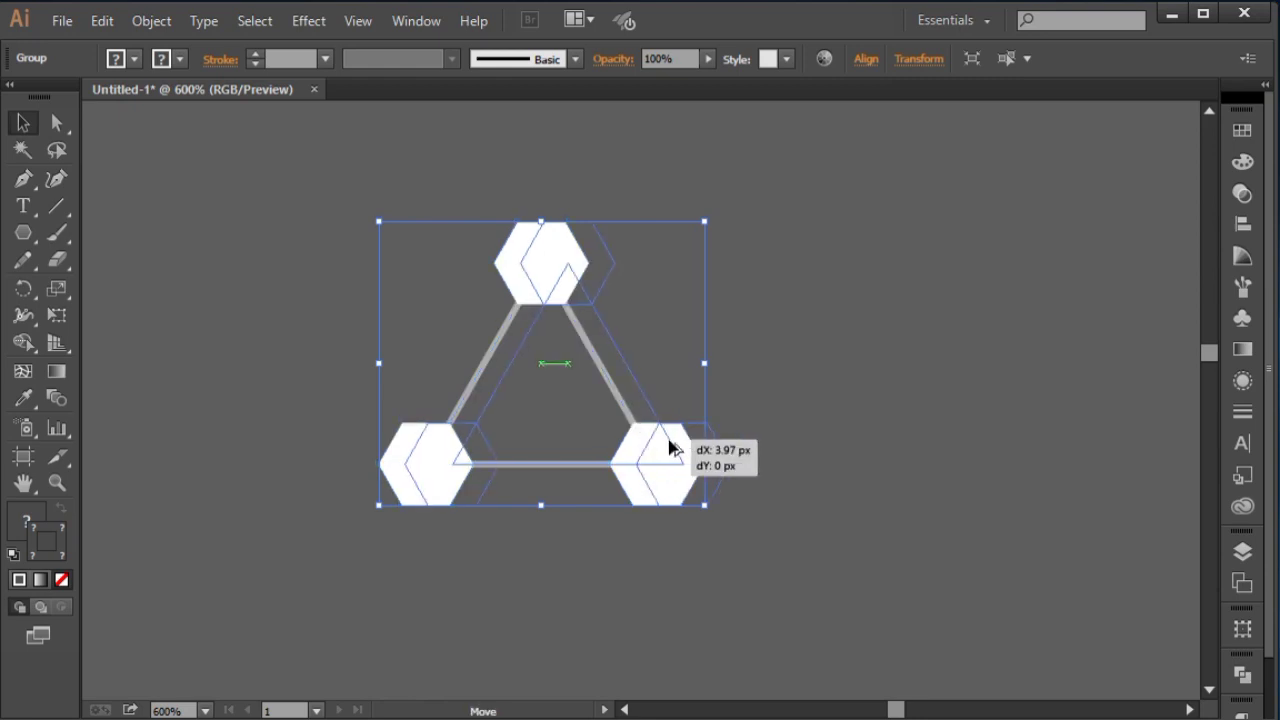
left_click_drag(670, 447, 877, 447)
Rotate the duplicated triangle group 180° so it points downward
key("space")
left_click_drag(914, 395, 717, 351)
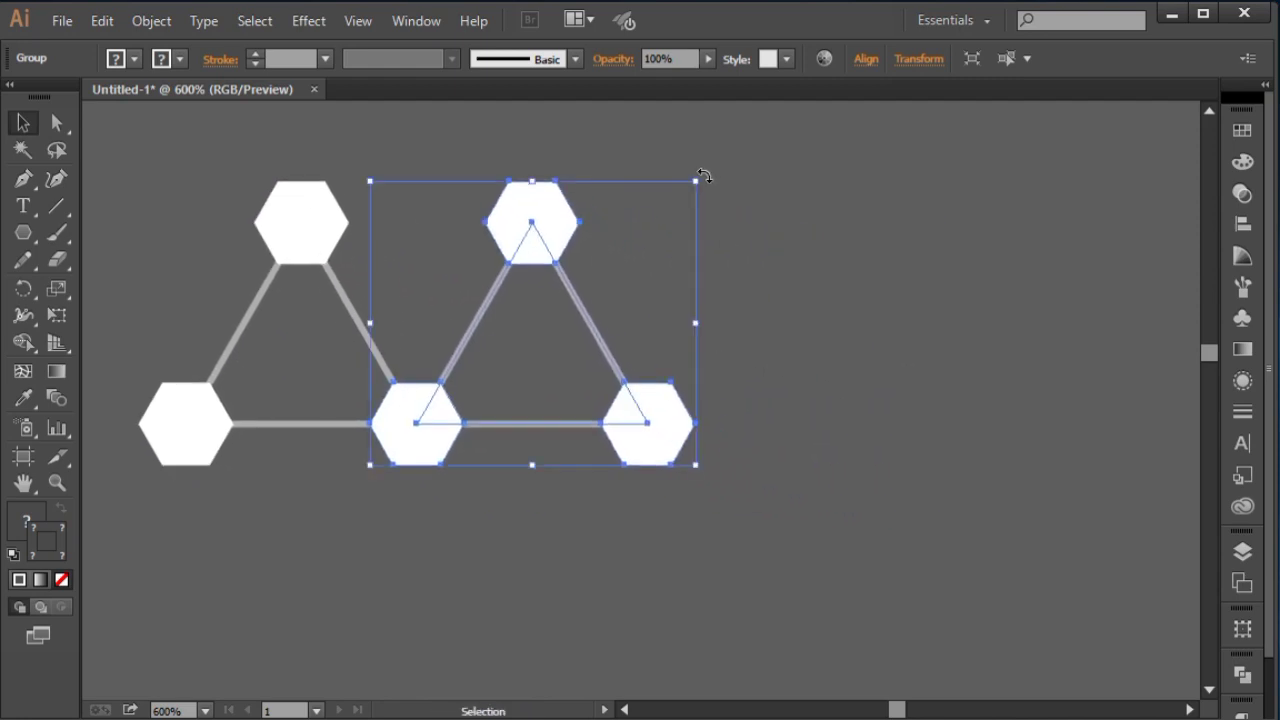
left_click_drag(704, 178, 349, 494)
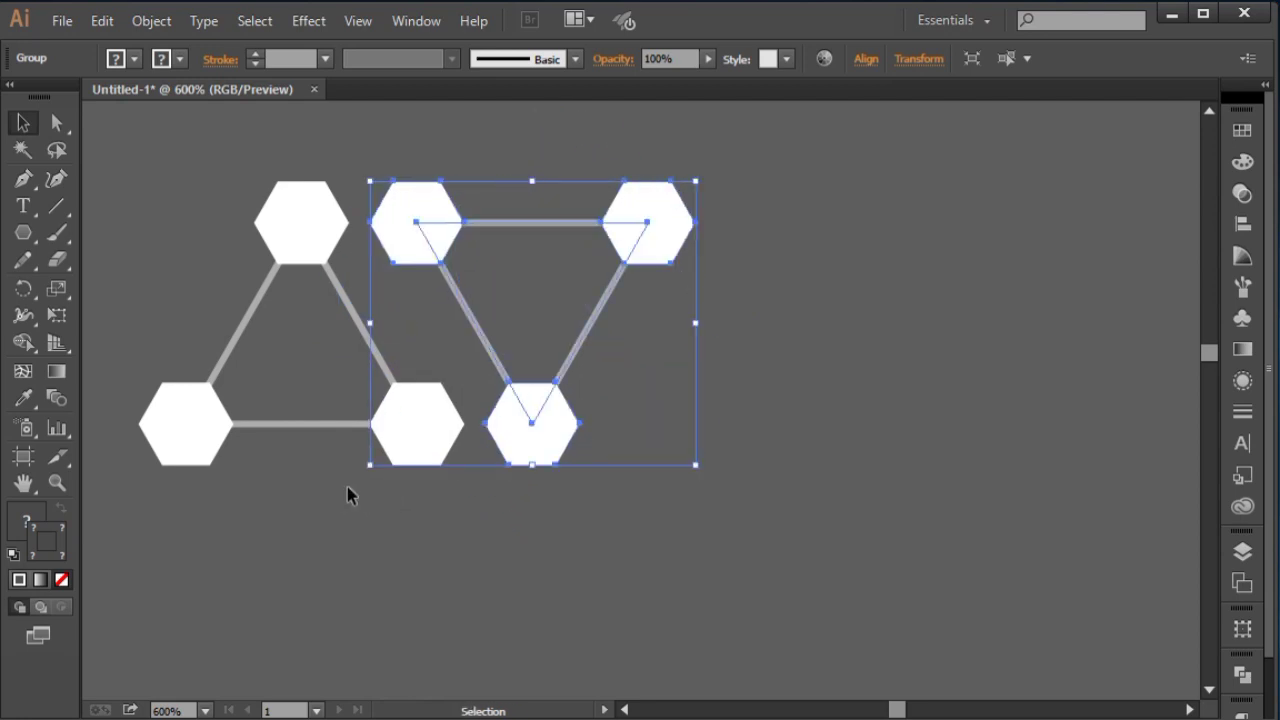
left_click(502, 494)
Duplicate the inverted group to the right with adjoining top hexagons overlapping, and rotate the copy 180° so it points upward
left_click_drag(503, 494, 522, 481)
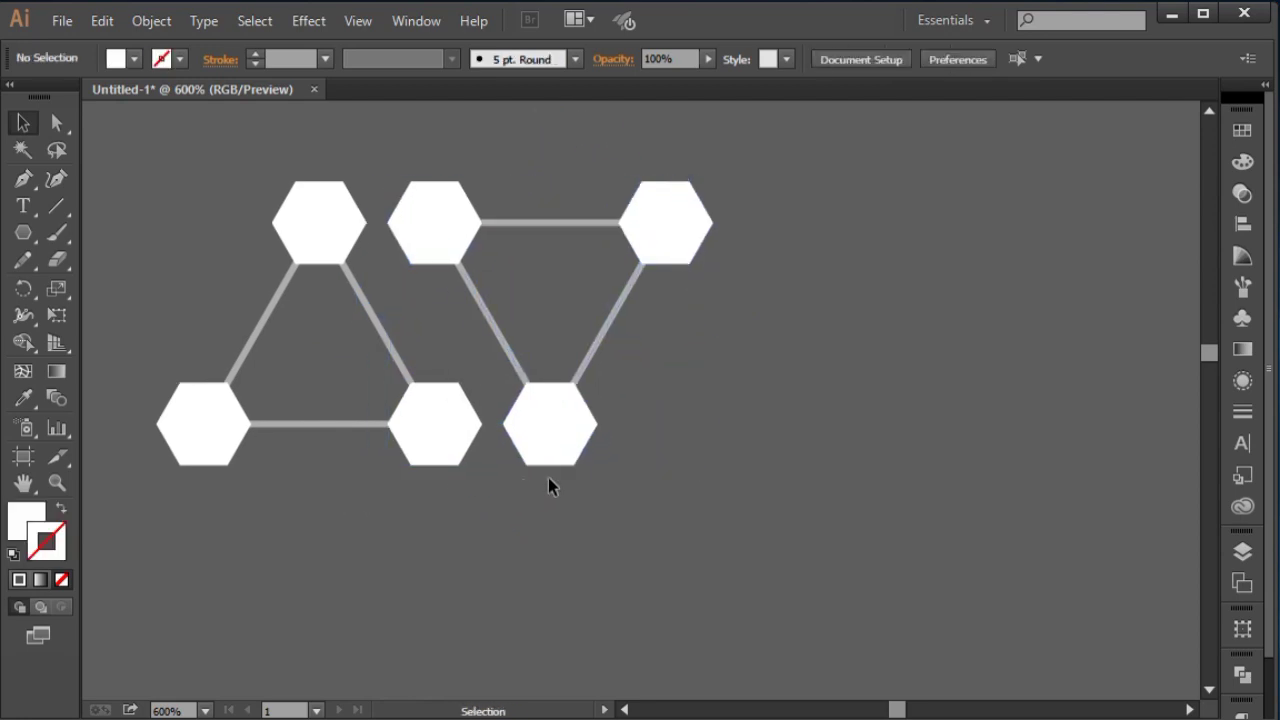
key("ctrl+minus")
left_click_drag(626, 489, 505, 247)
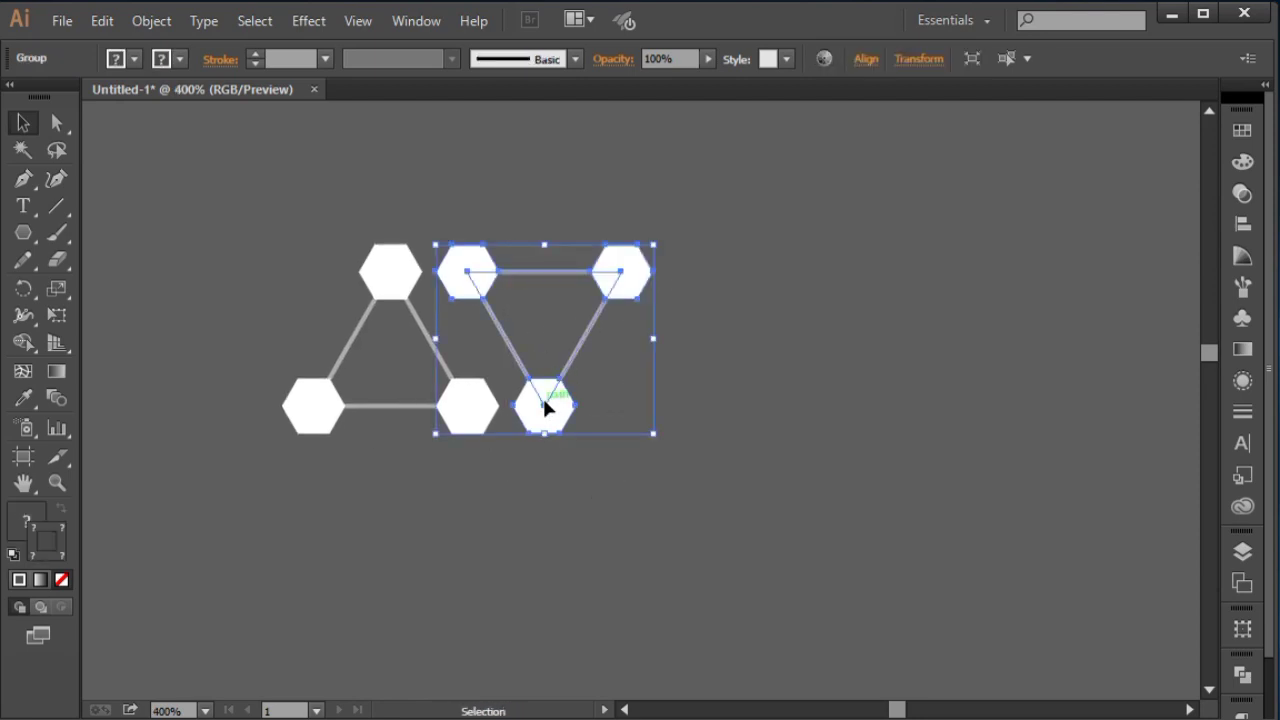
left_click_drag(545, 406, 698, 394)
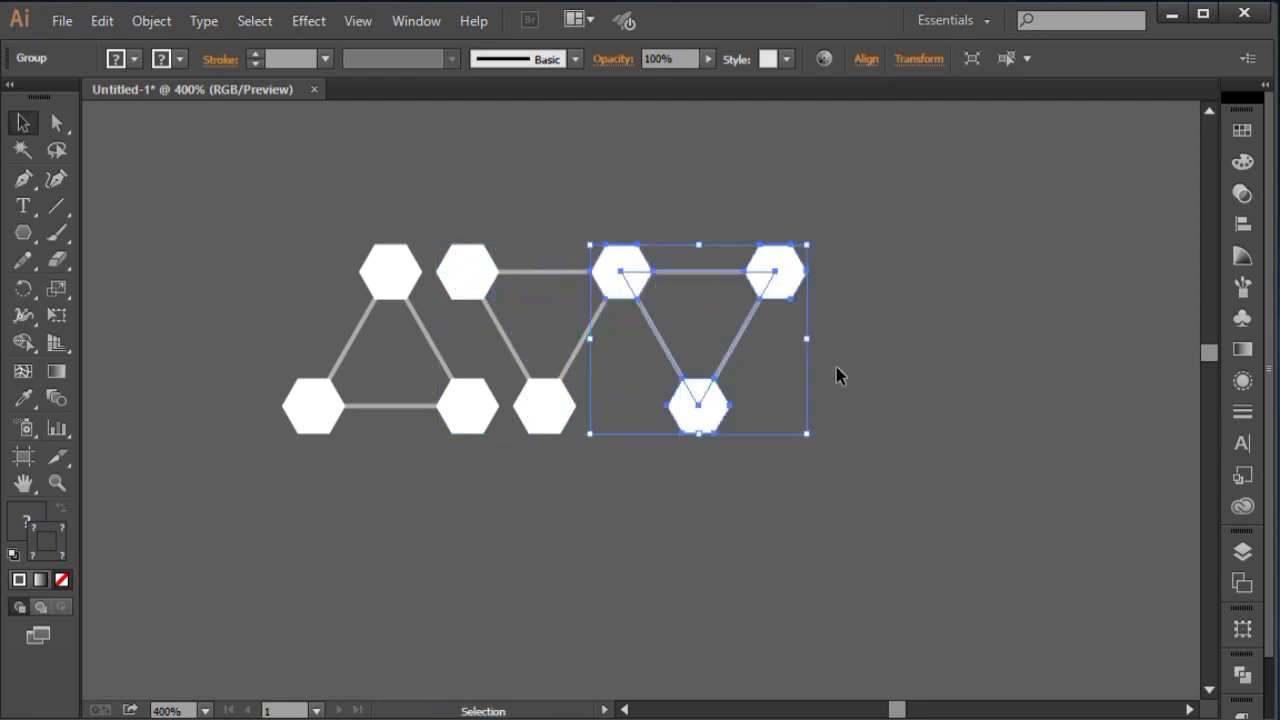
left_click_drag(829, 258, 610, 506)
left_click(700, 522)
Duplicate the rightmost upright triangle group to the right so the adjoining base hexagons overlap
key("space")
left_click_drag(703, 523, 651, 506)
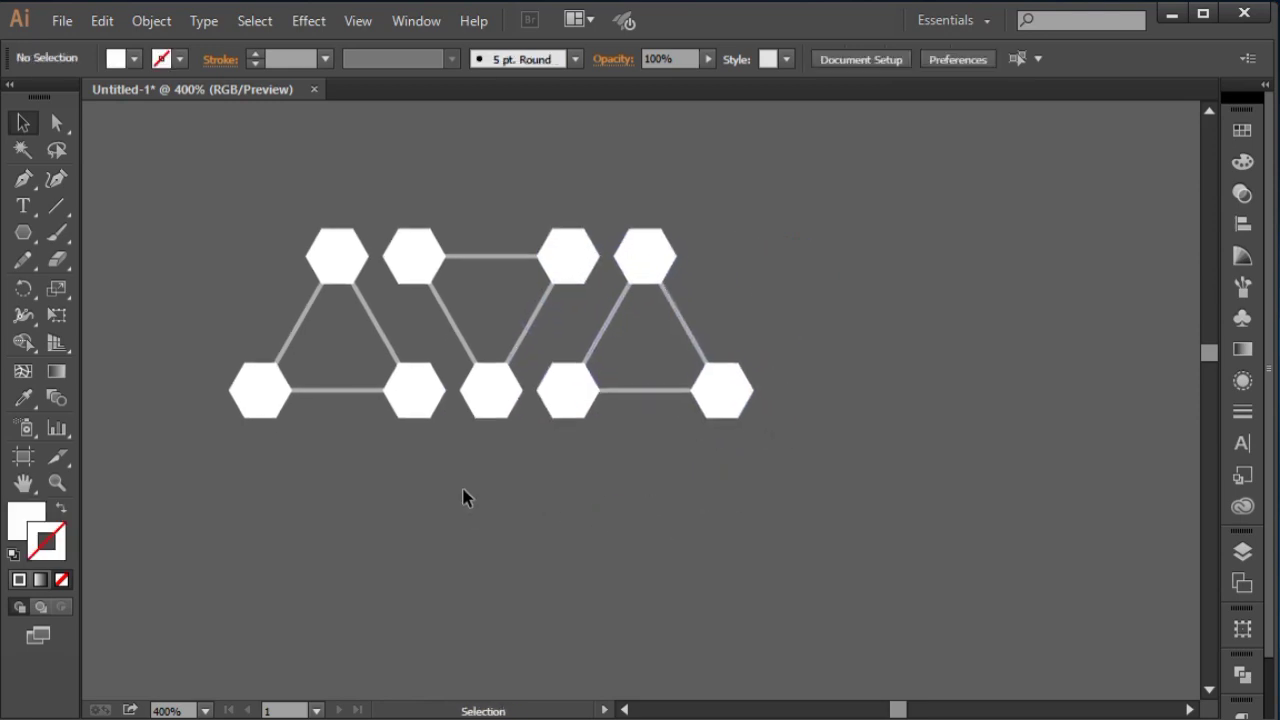
left_click(660, 276)
left_click_drag(660, 276, 802, 252)
left_click(883, 240)
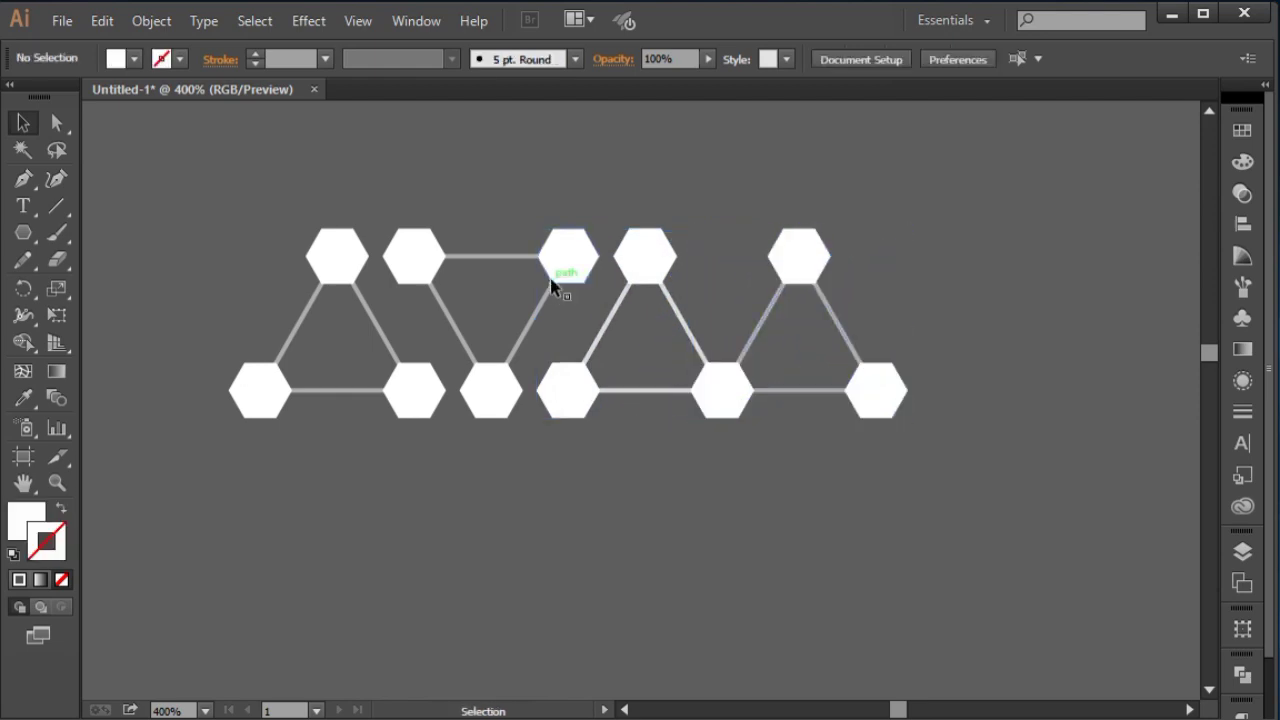
Rotate the rightmost duplicated triangle group 180° so its apex points downward between the neighbouring hexagons
key("ctrl+v")
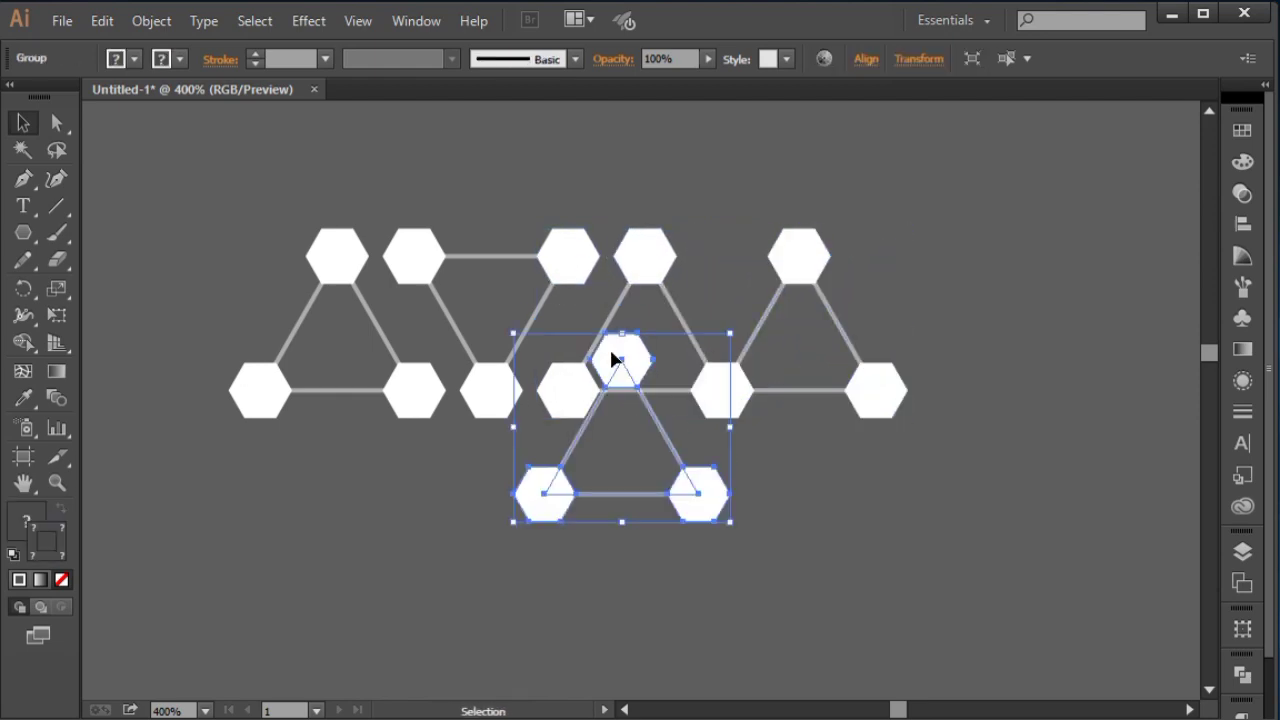
key("ctrl+z")
left_click_drag(840, 313, 652, 334)
left_click(631, 276)
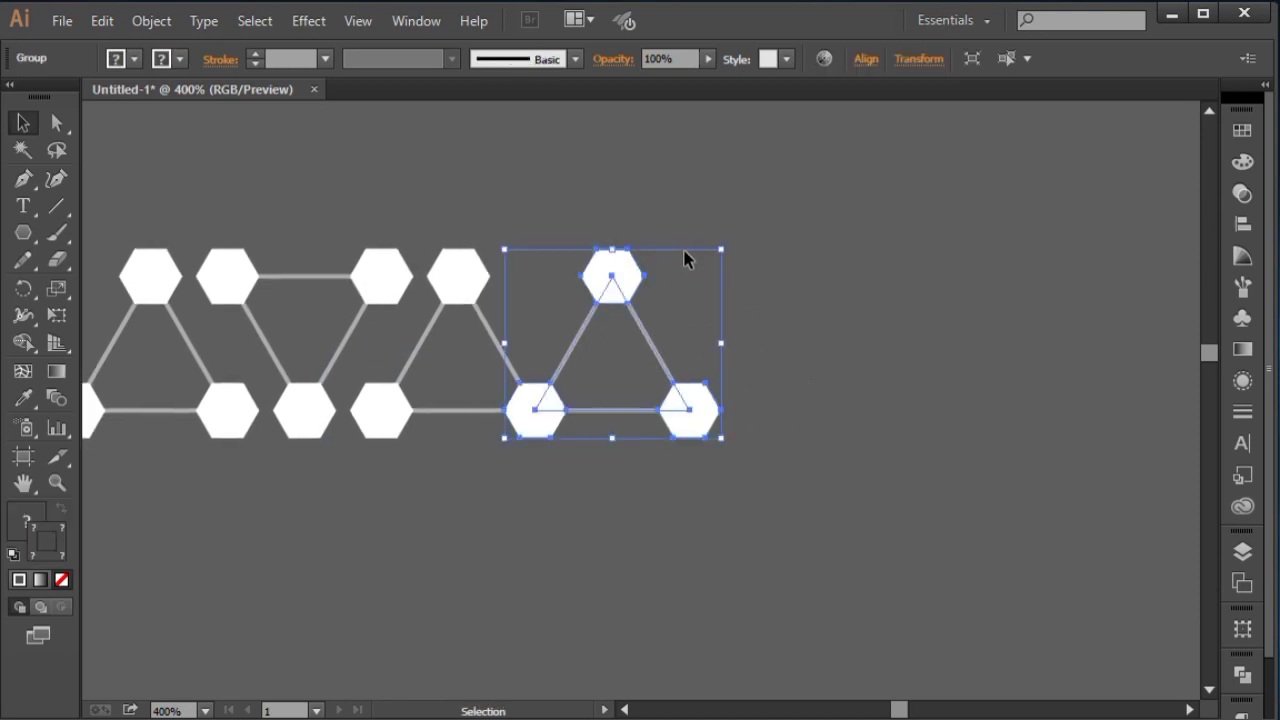
left_click_drag(733, 242, 531, 471)
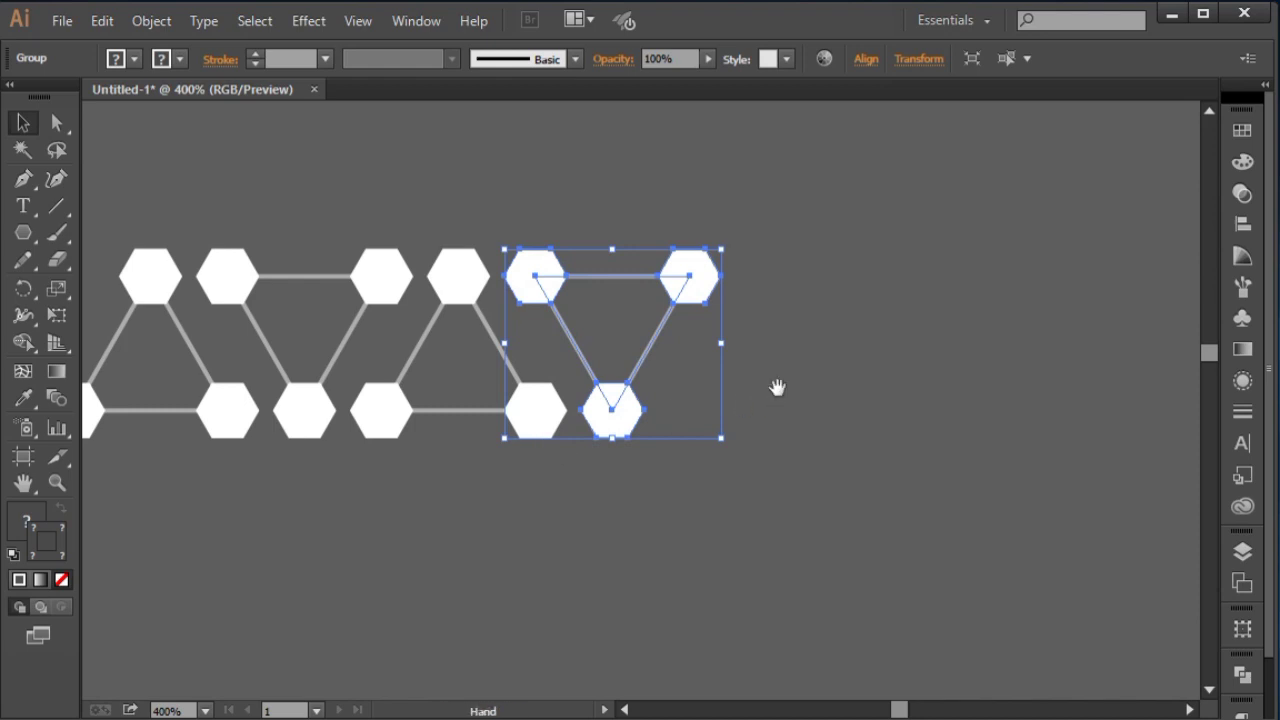
Duplicate the rightmost inverted triangle group to the right with adjoining top hexagons overlapping, and rotate the copy 180°
left_click_drag(777, 386, 705, 374)
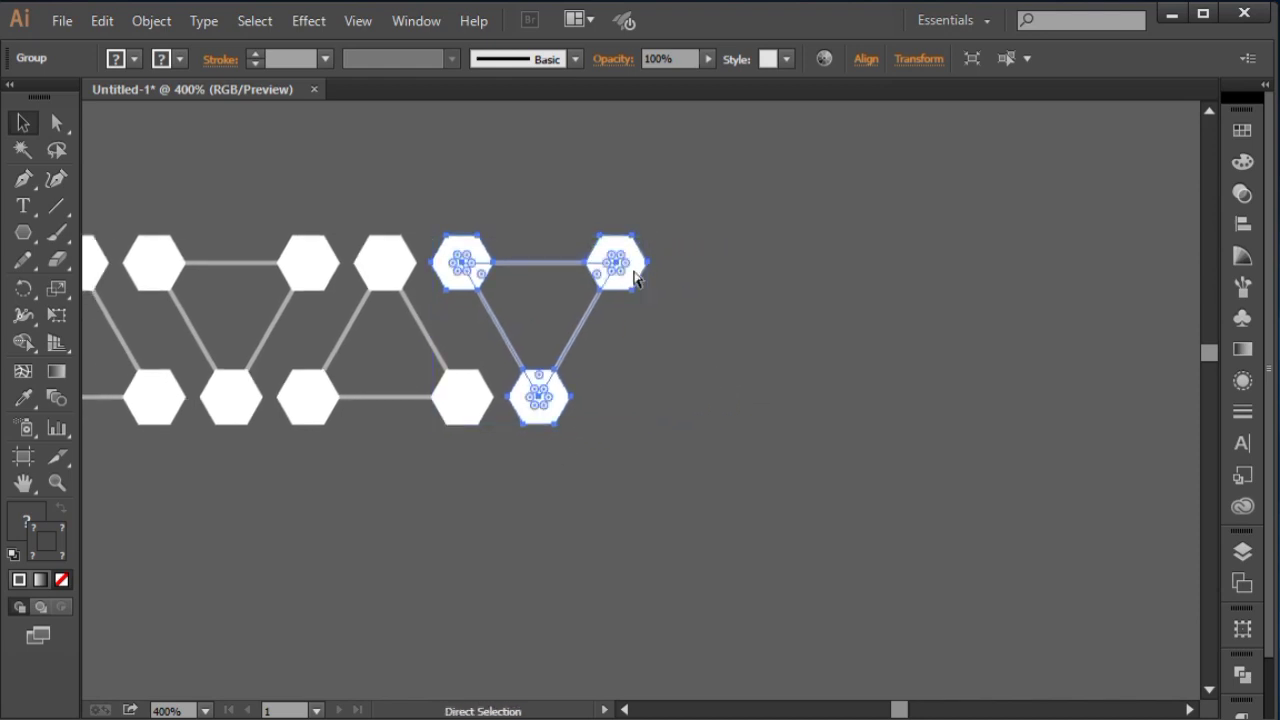
left_click_drag(617, 280, 770, 272)
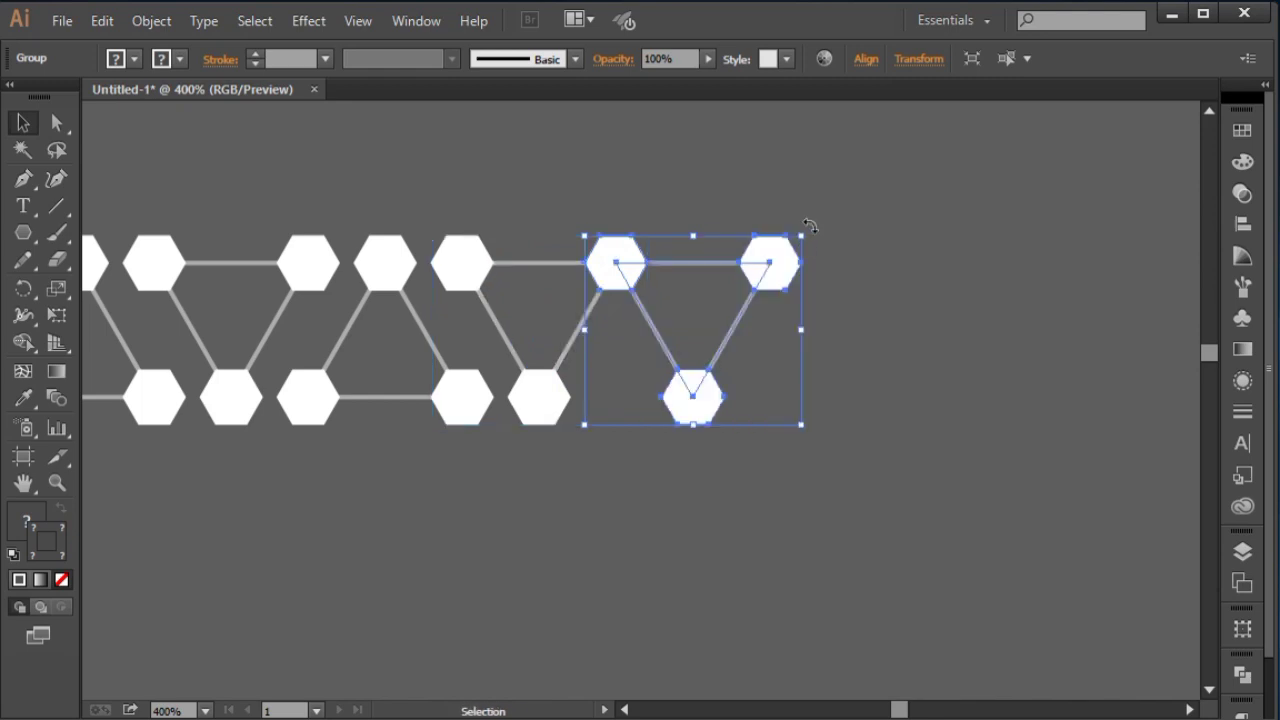
left_click_drag(809, 224, 549, 462)
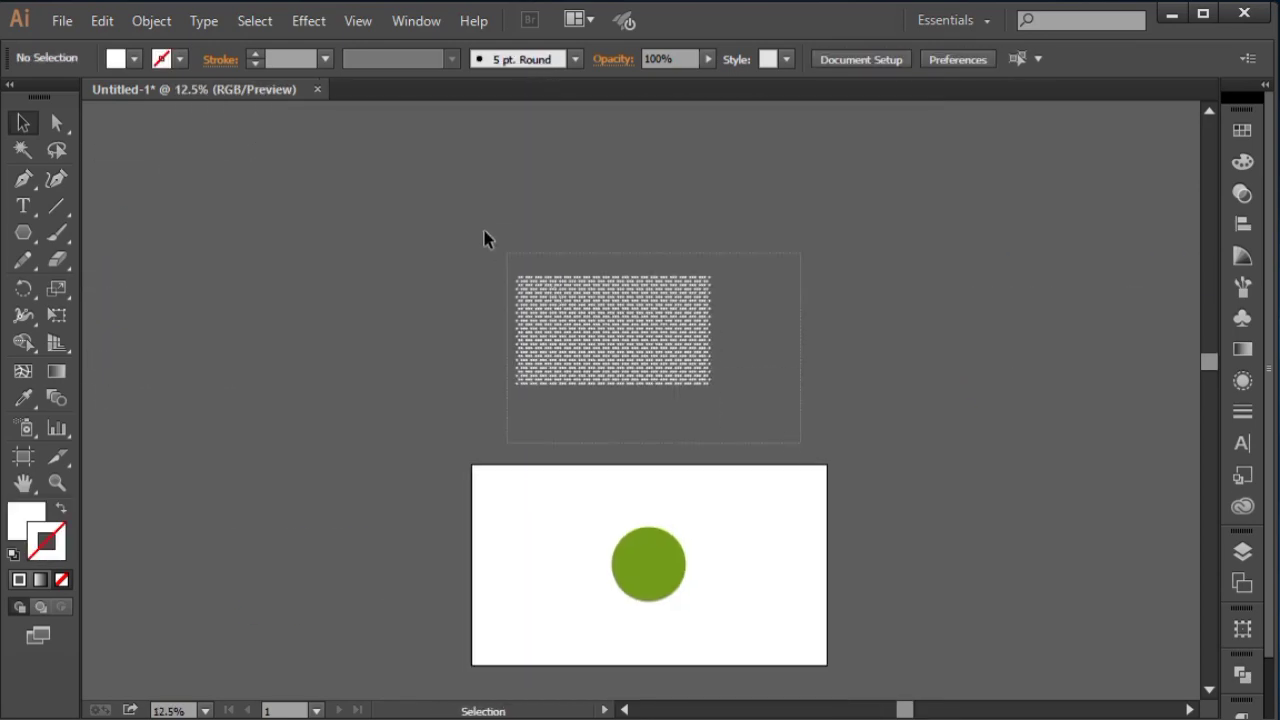
Move the finished pattern group slightly up and to the right above the artboard, and leave it selected
left_click(636, 315)
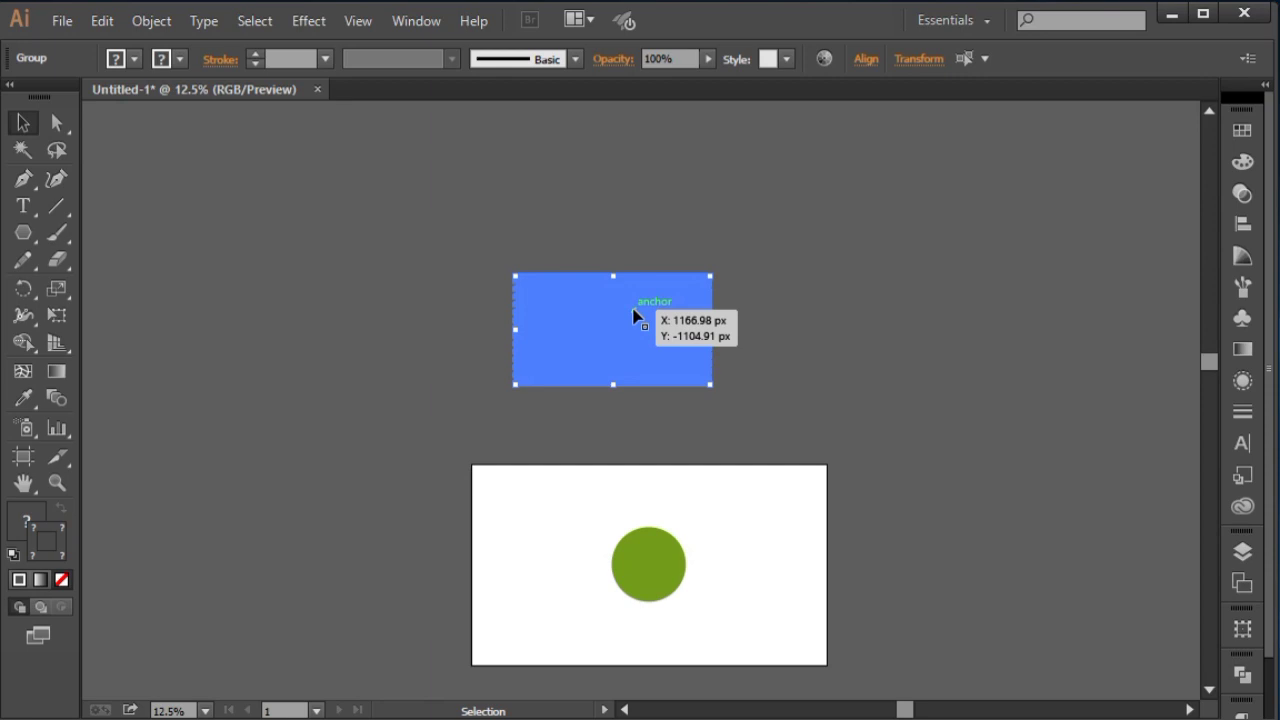
left_click_drag(634, 316, 646, 286)
key("a")
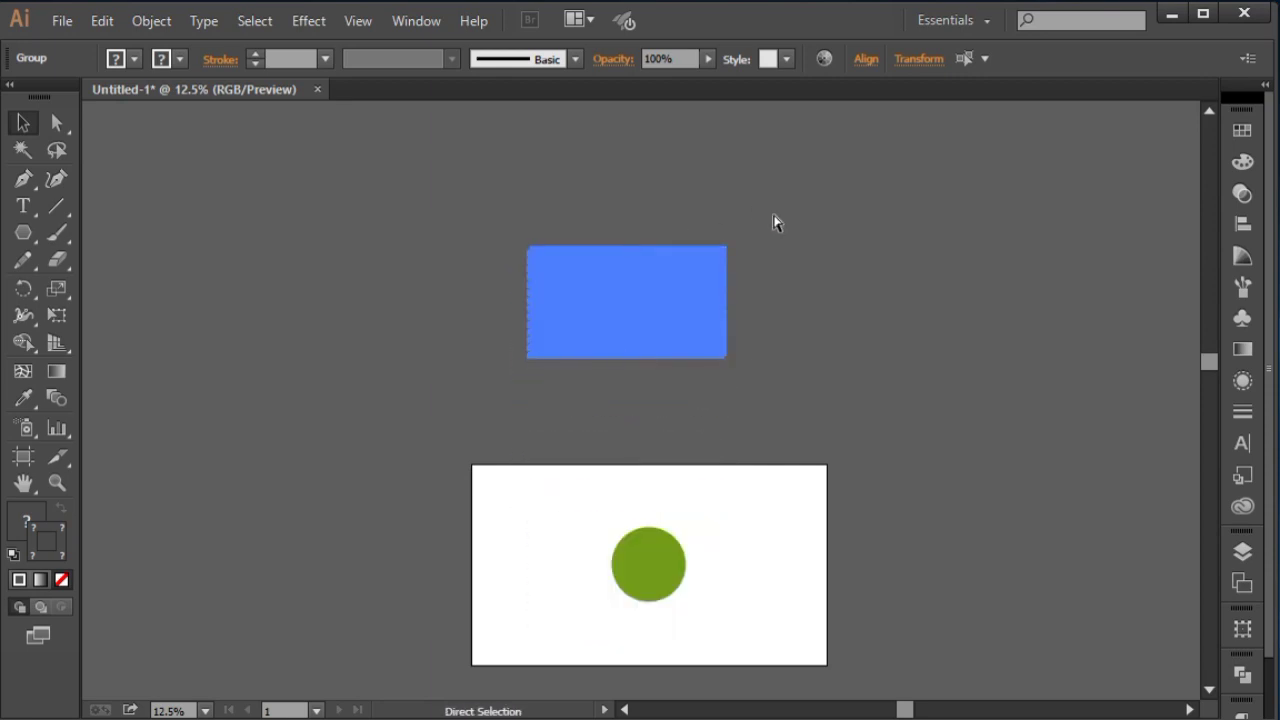
left_click(775, 220)
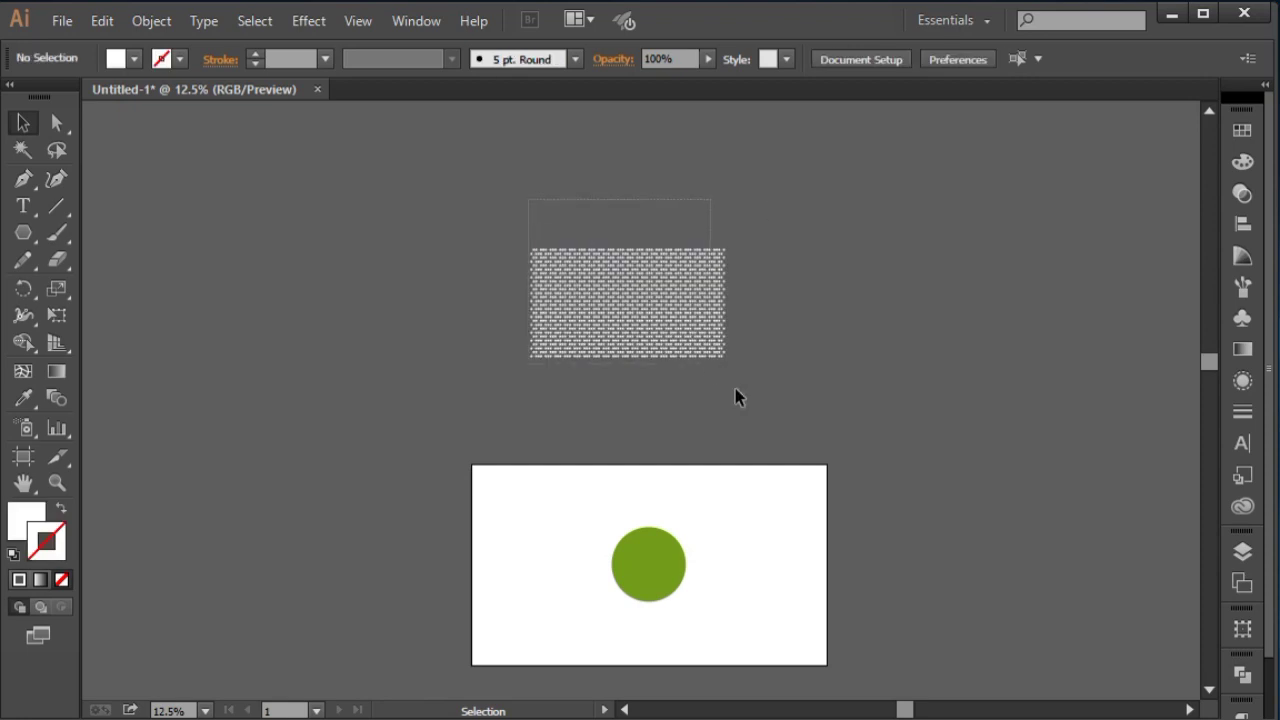
left_click_drag(735, 388, 762, 423)
left_click(801, 323)
left_click(664, 304)
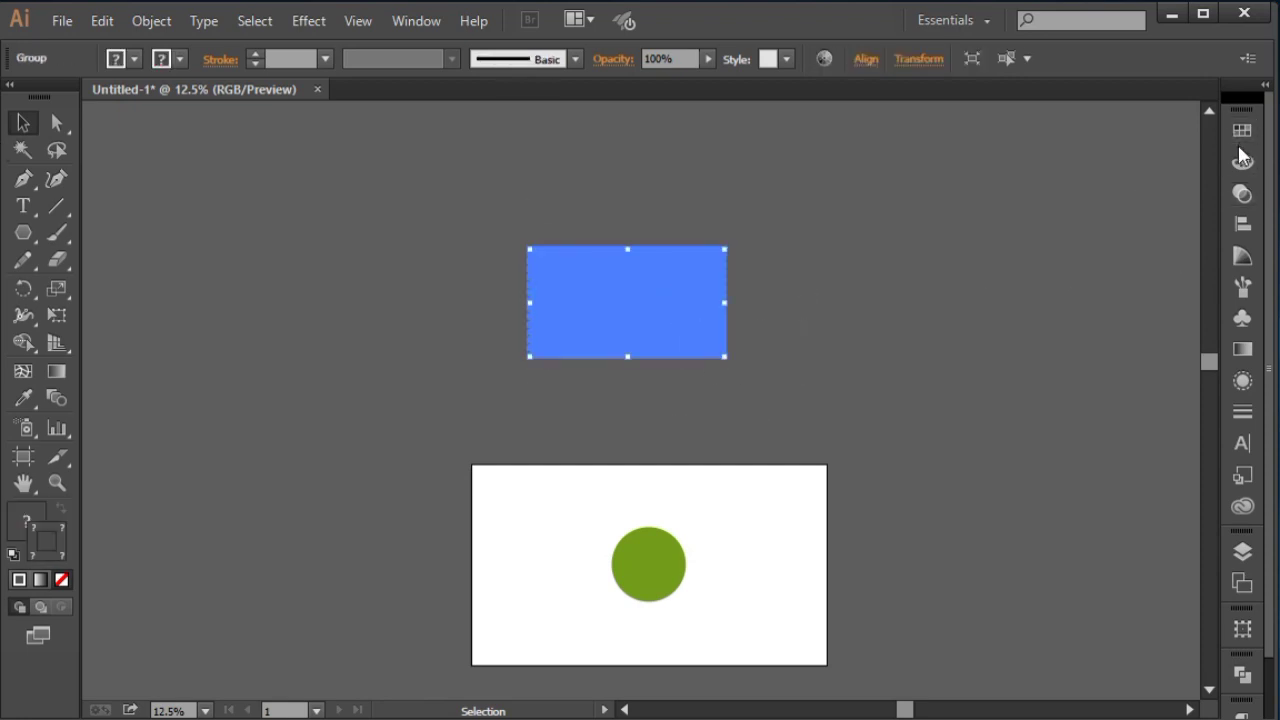
Add the pattern group to the Symbols collection as a Movie Clip symbol named 3d
left_click(309, 21)
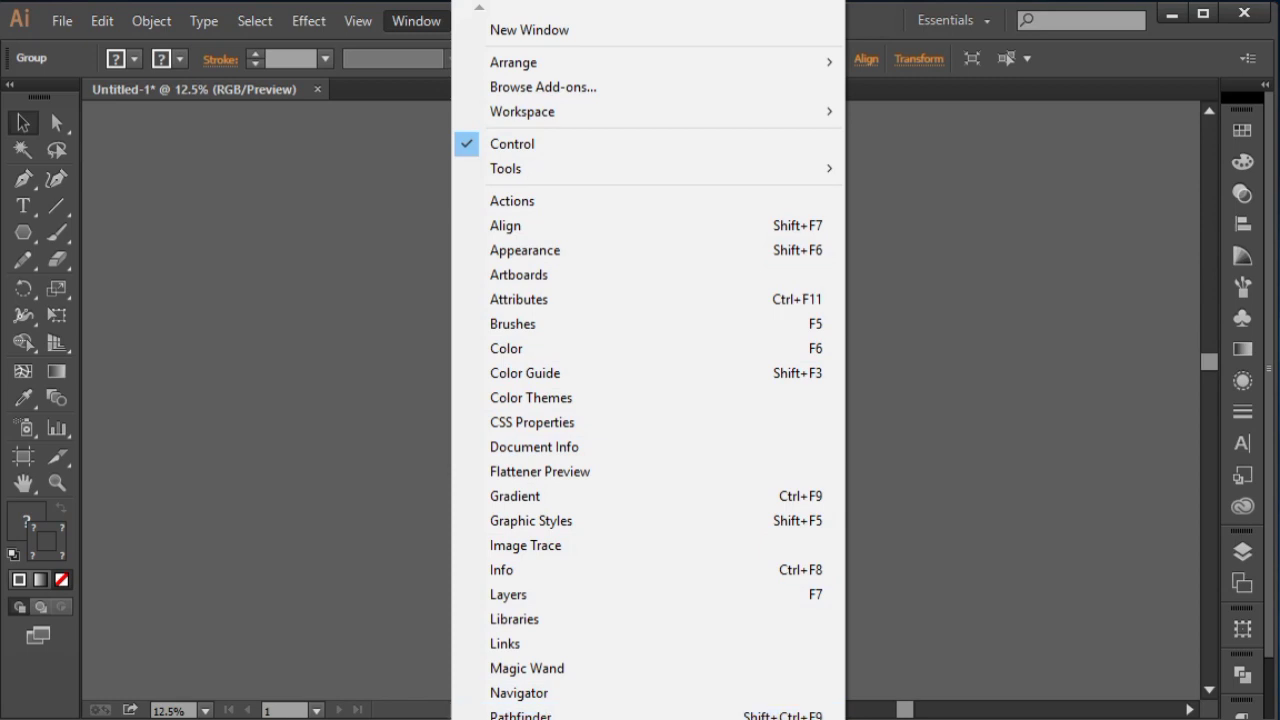
left_click(1050, 570)
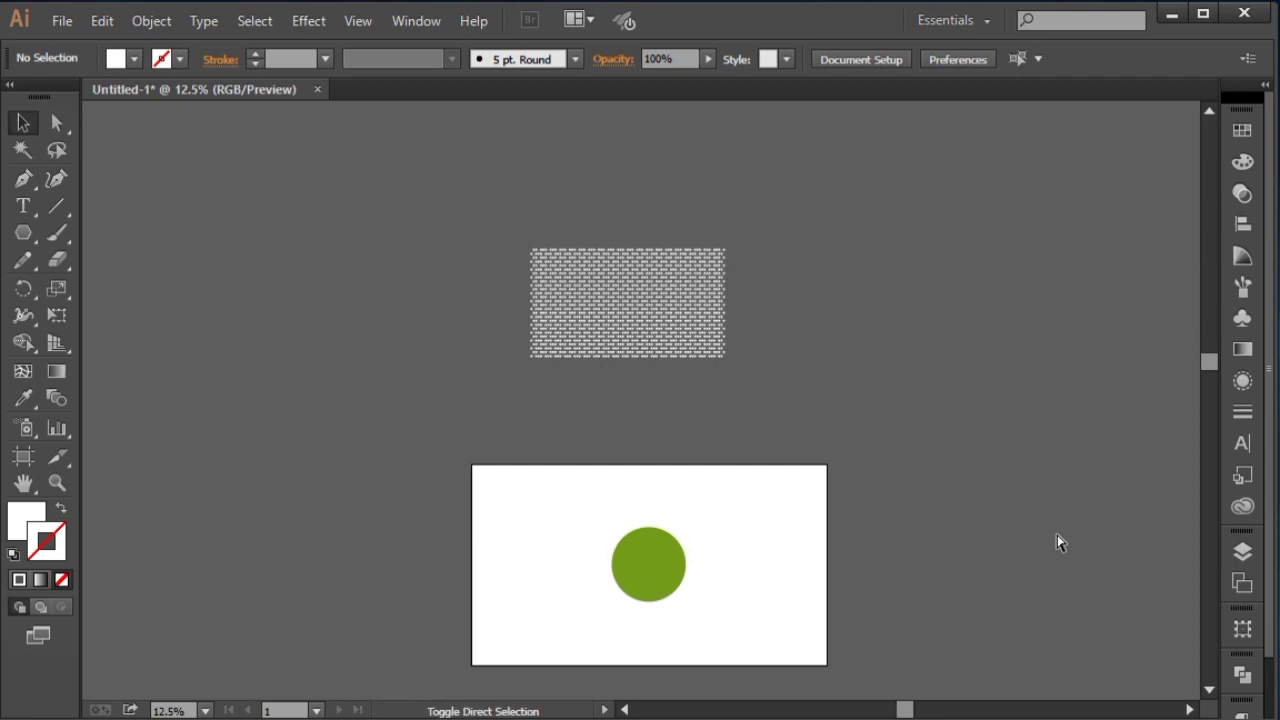
key("shift+ctrl+F11")
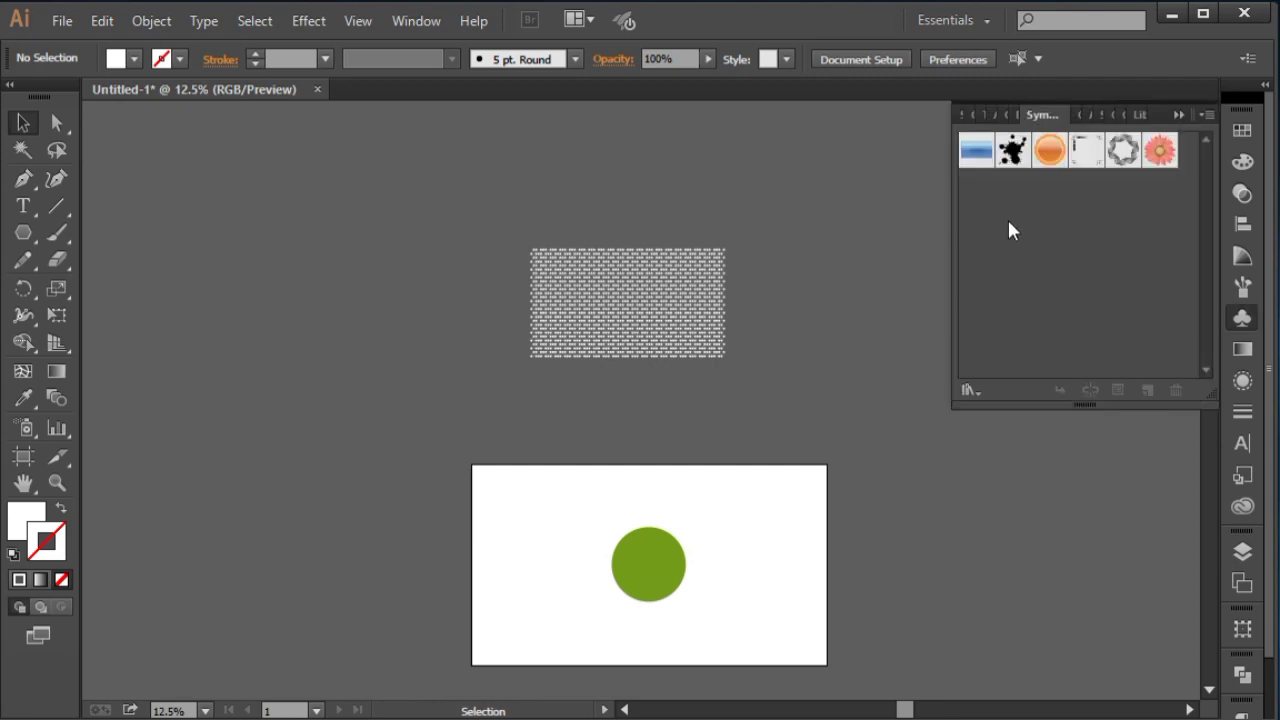
left_click_drag(650, 288, 983, 251)
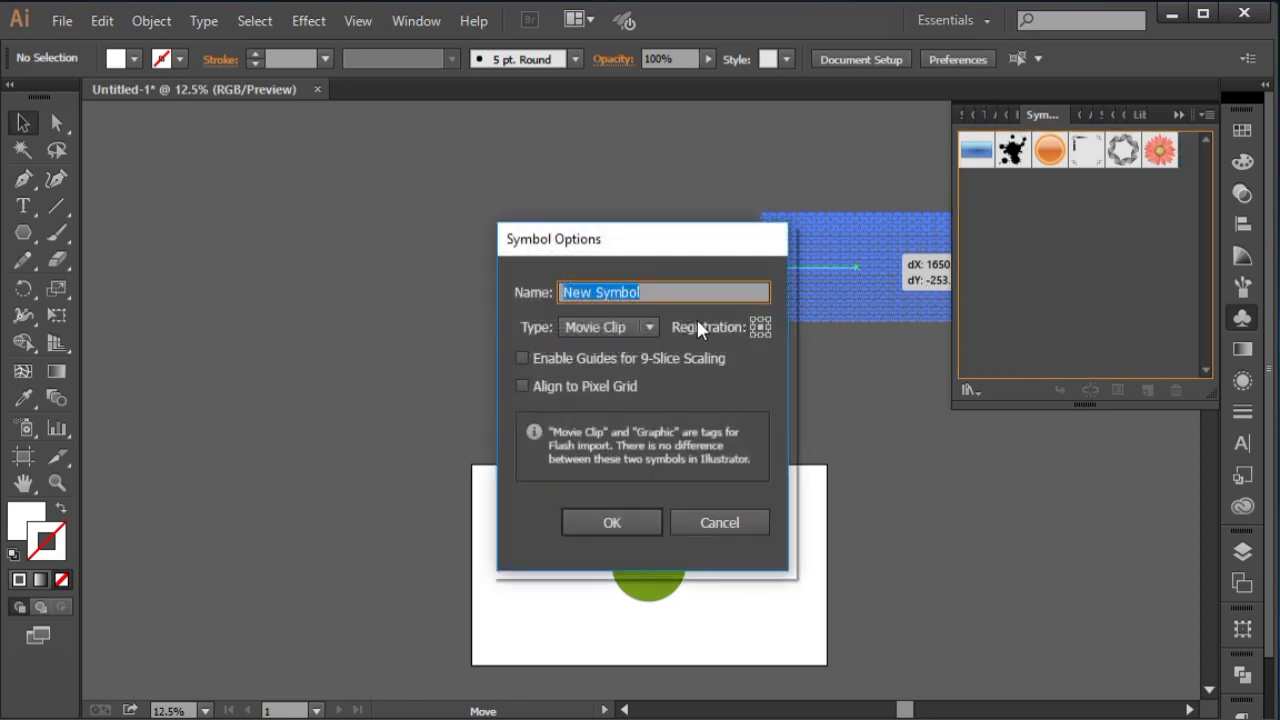
left_click(626, 327)
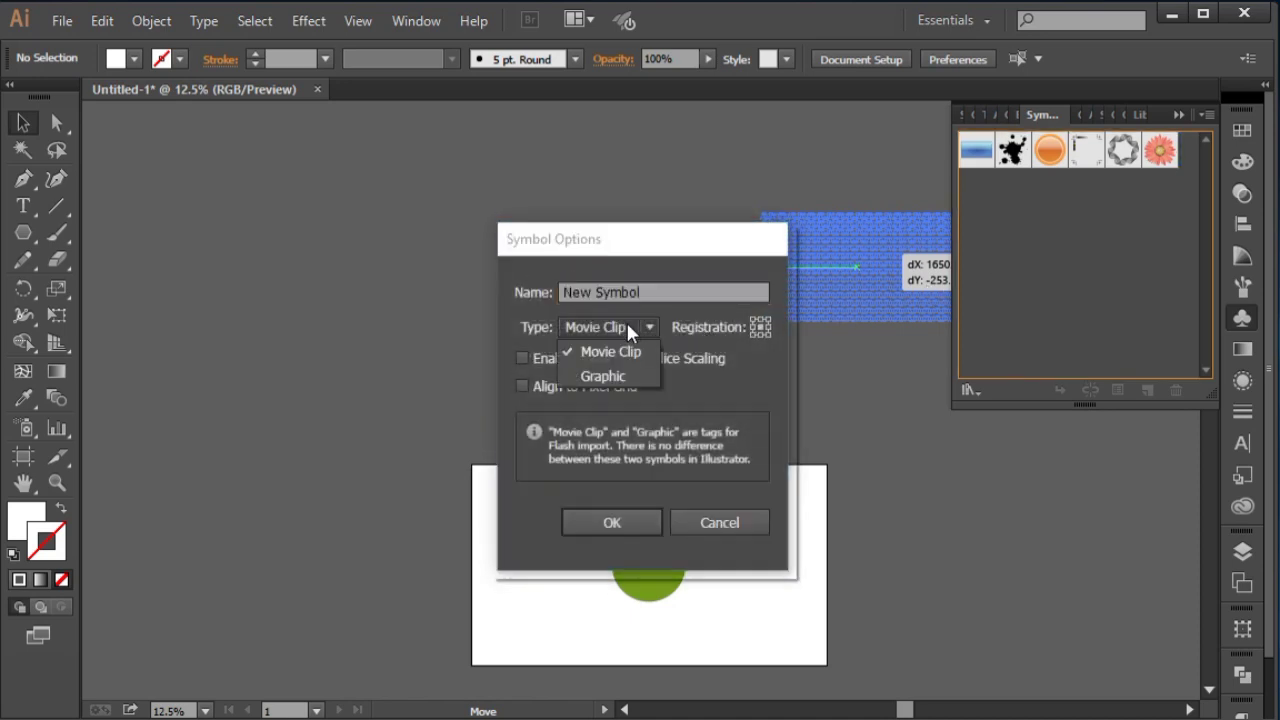
left_click(629, 345)
left_click_drag(647, 290, 522, 287)
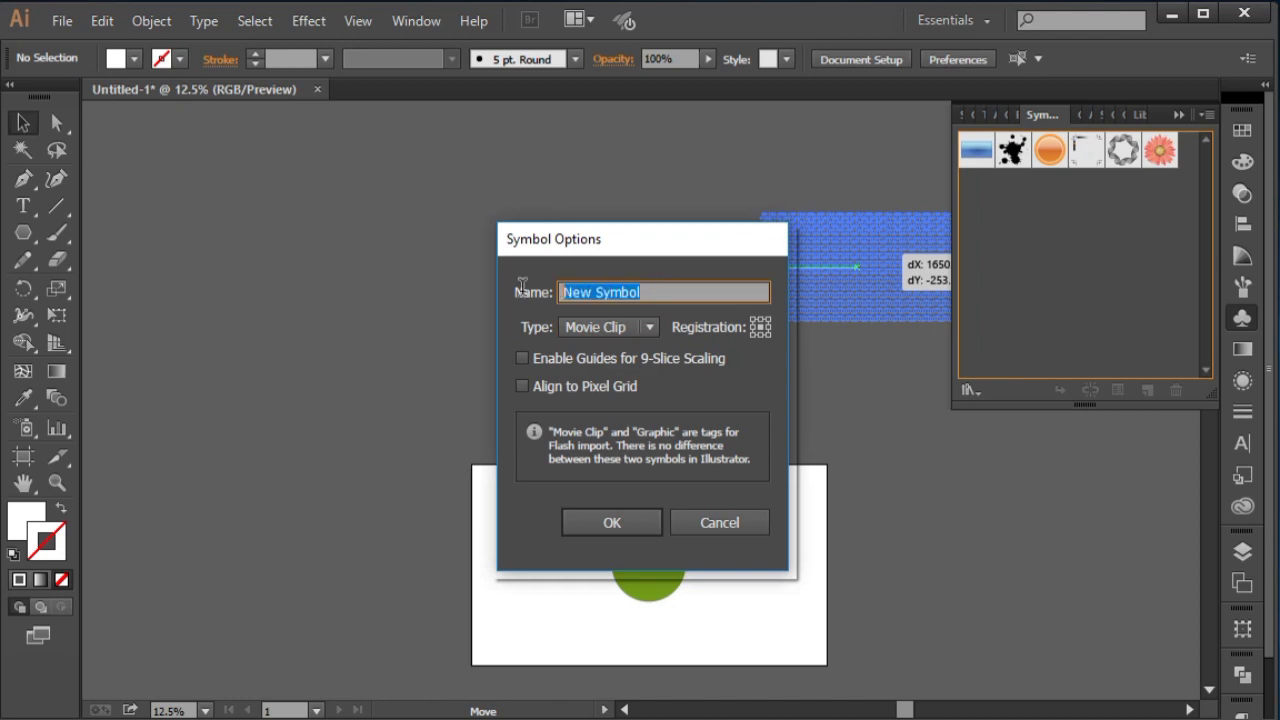
key("BackSpace")
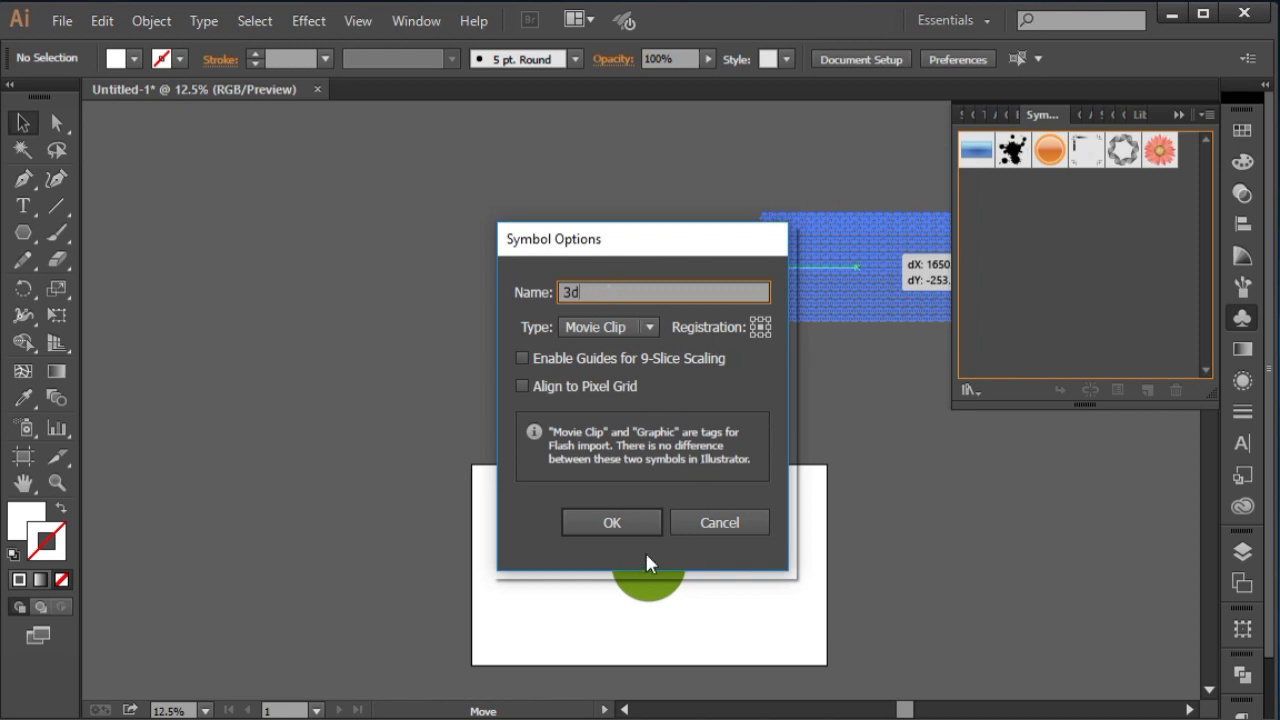
left_click(634, 523)
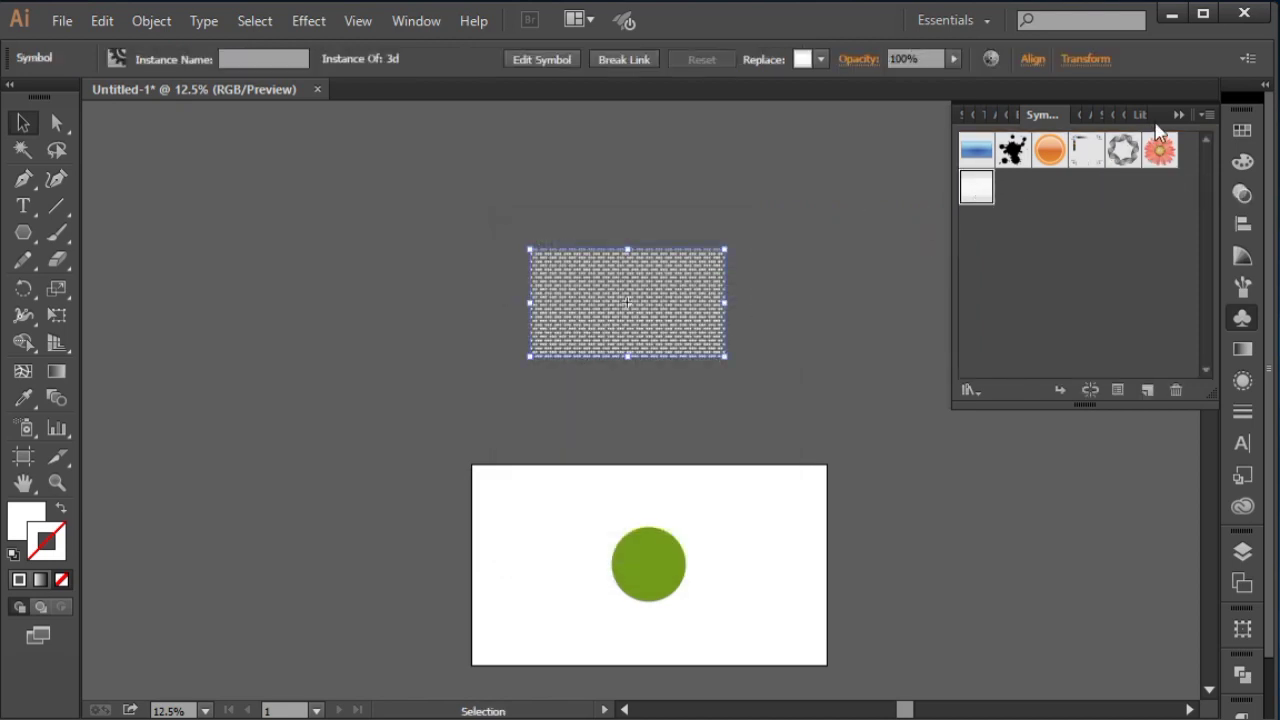
left_click(1188, 114)
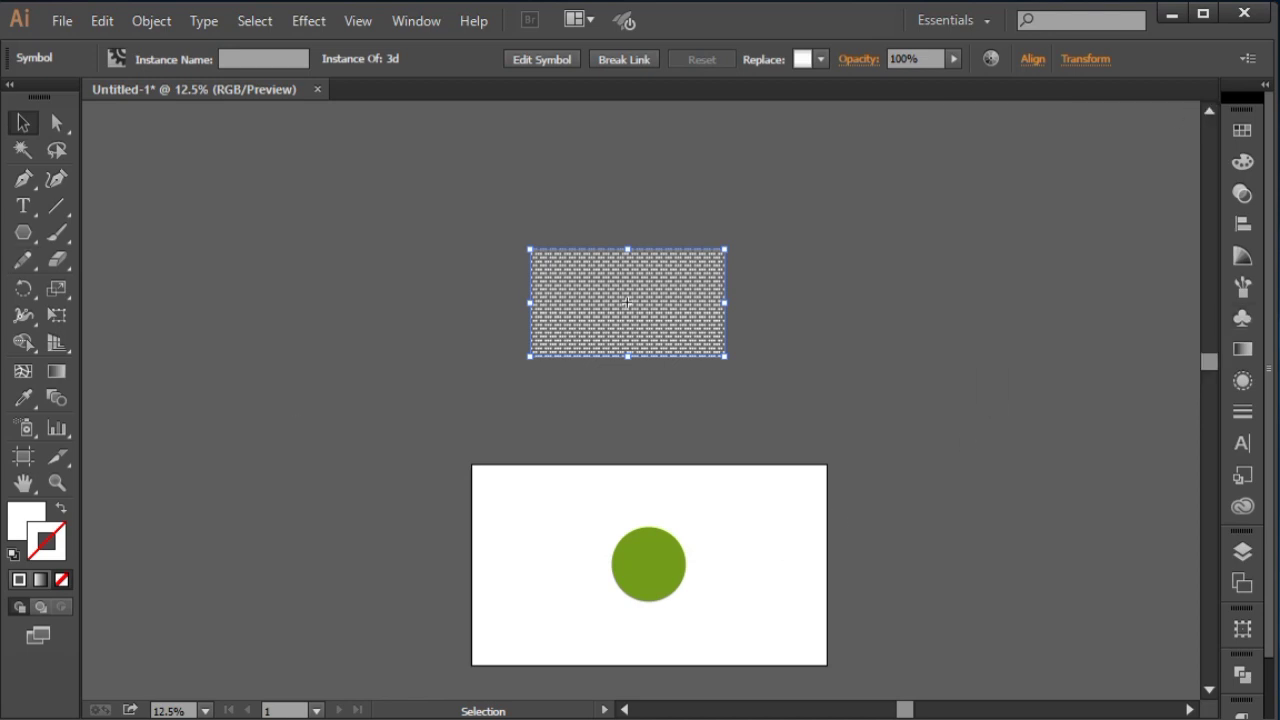
Delete the rightmost anchor point of the green circle so only its left half is left
left_click(62, 130)
left_click(650, 601)
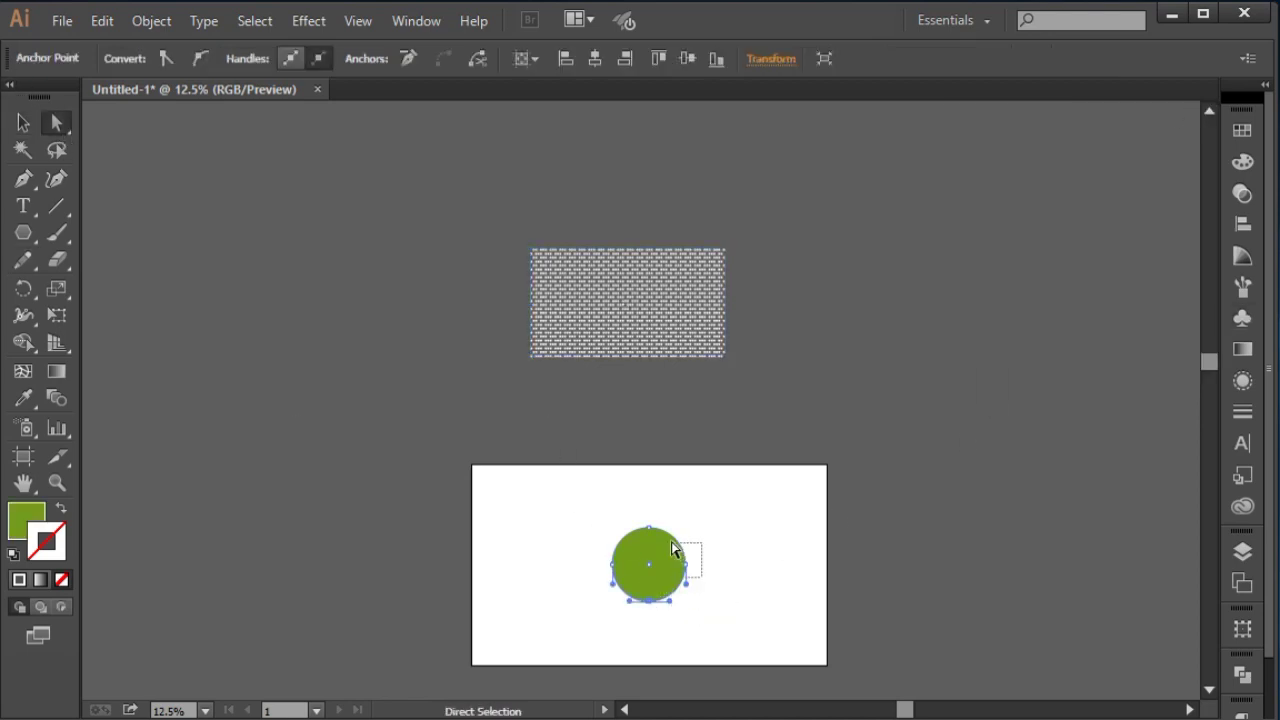
left_click(686, 566)
key("Delete")
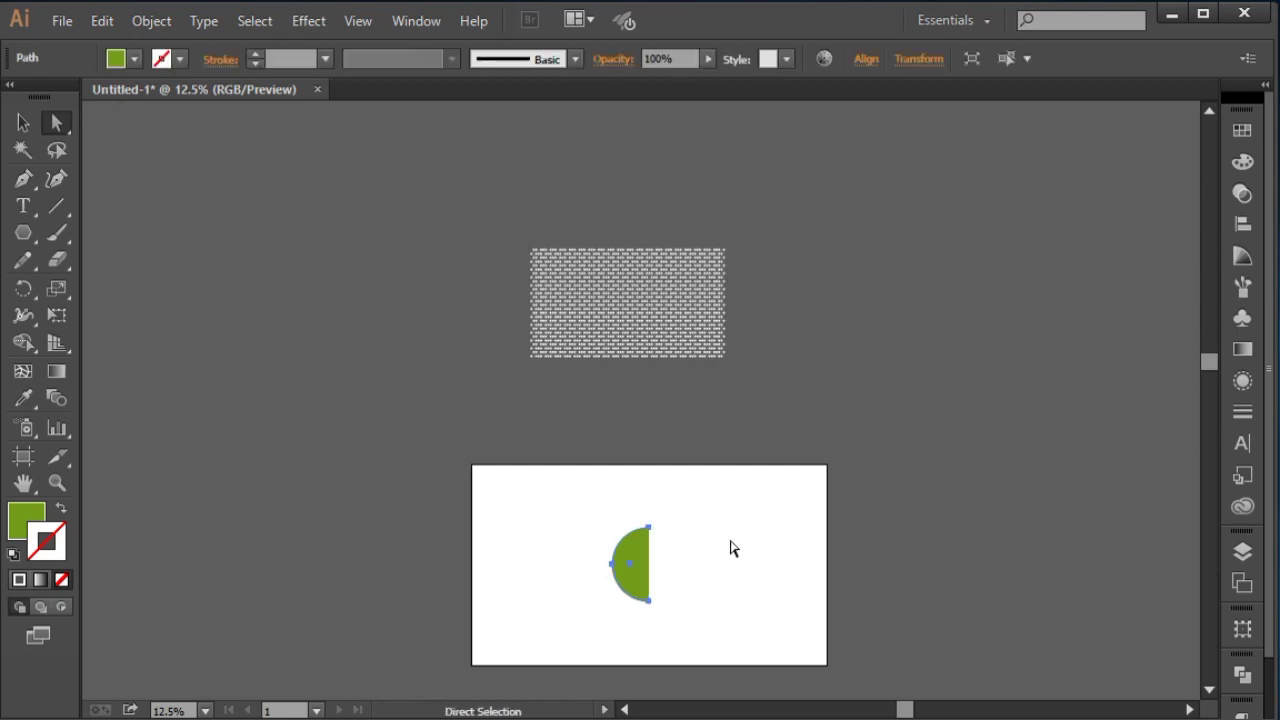
Start the 3D Revolve effect on the green half circle with its preview turned on
left_click(23, 122)
key("ctrl+equal")
key("ctrl+equal")
key("ctrl+equal")
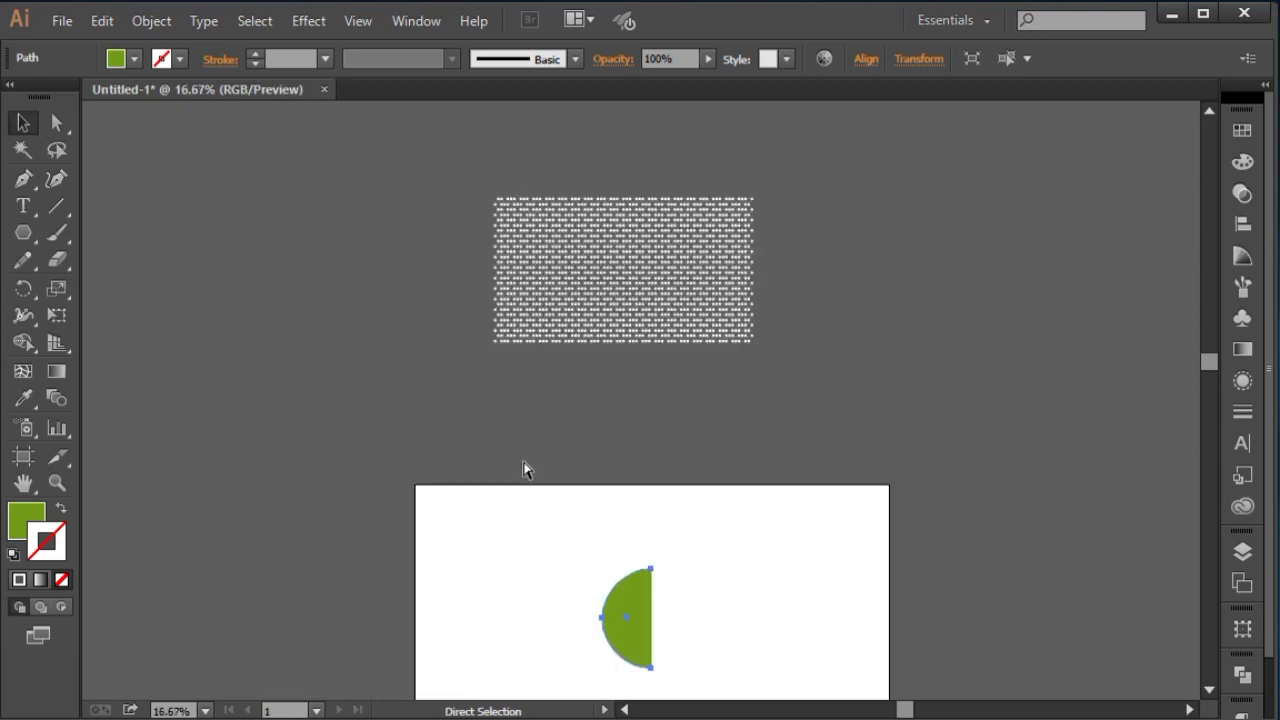
key("n")
left_click_drag(623, 497, 622, 160)
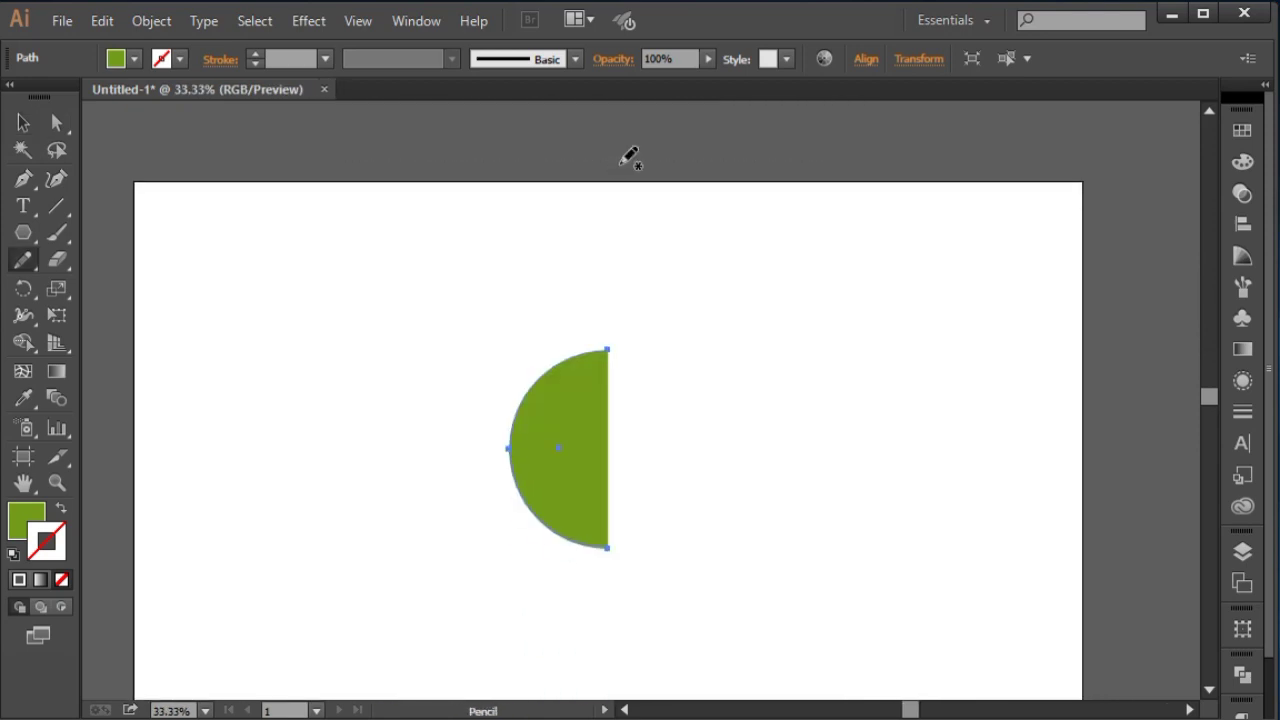
key("ctrl+0")
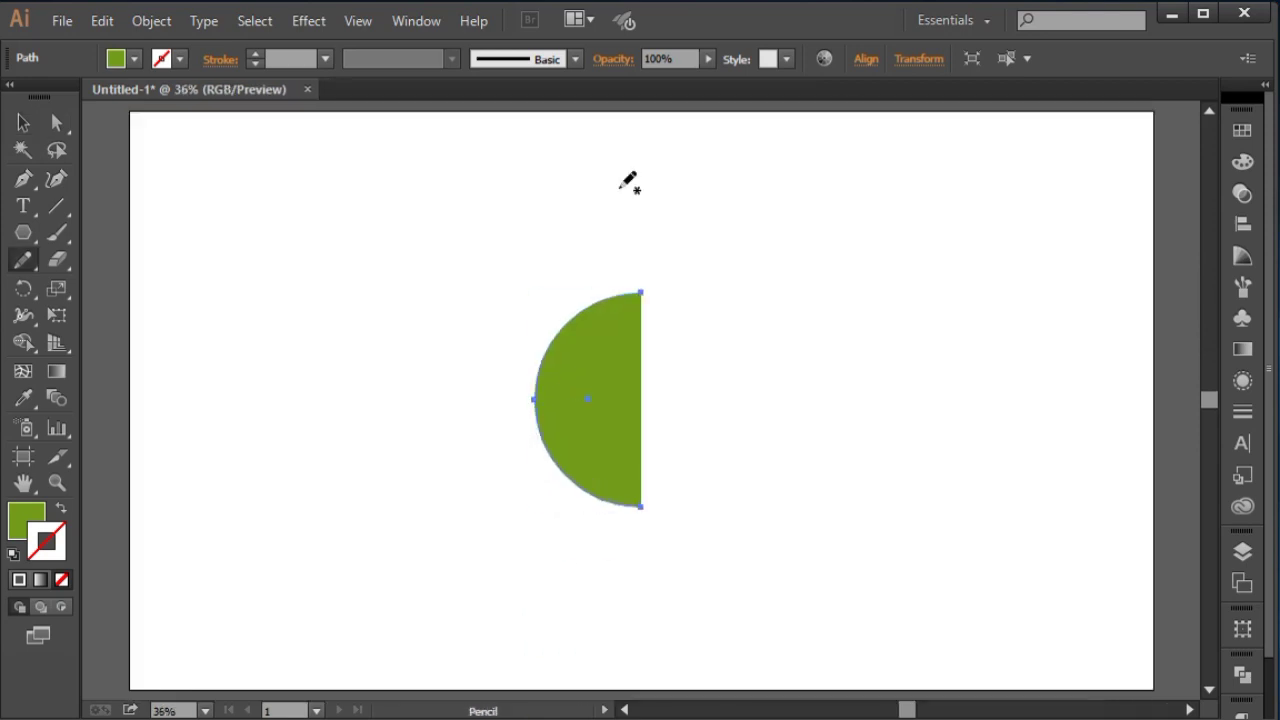
left_click(23, 122)
left_click_drag(369, 211, 683, 456)
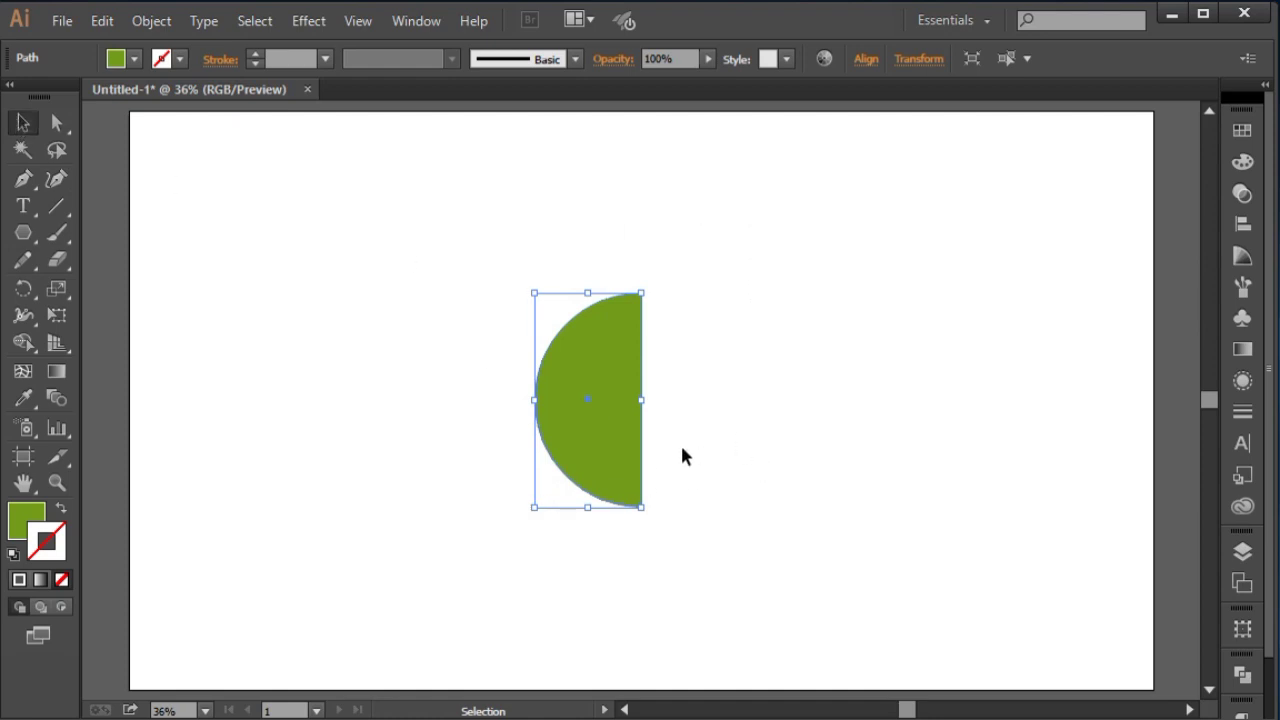
left_click(298, 20)
mouse_move(472, 155)
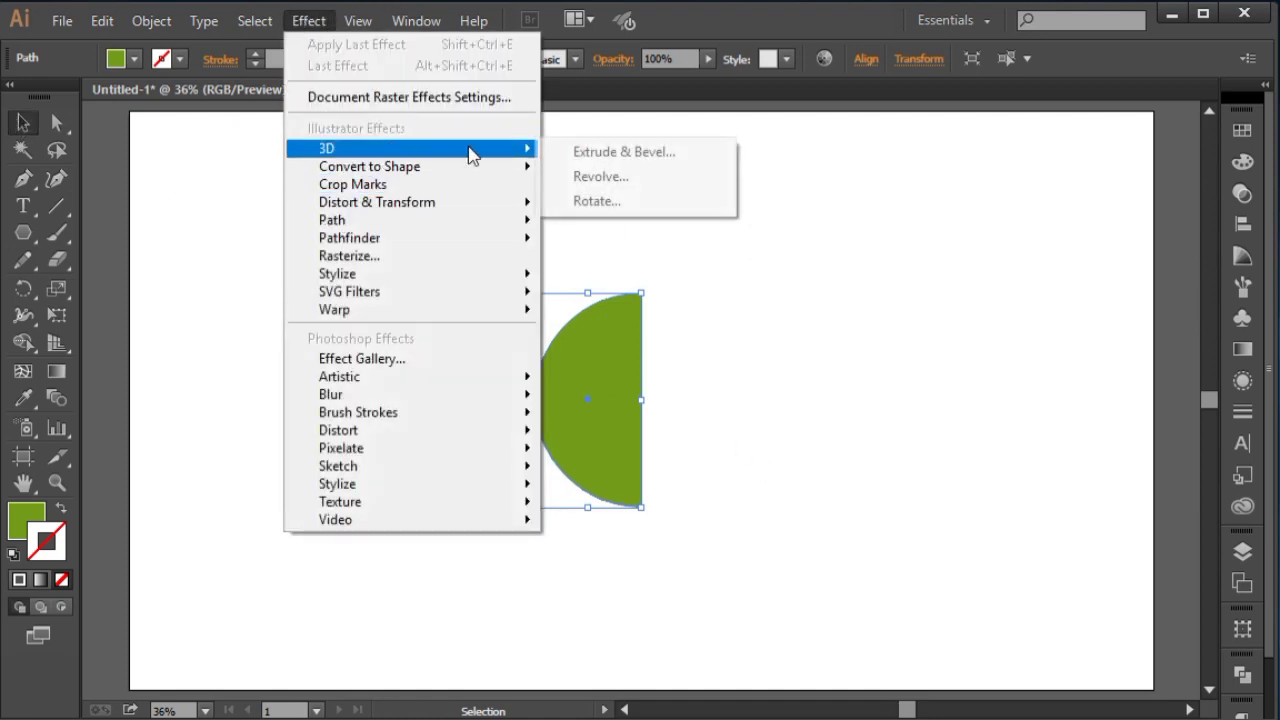
left_click(612, 176)
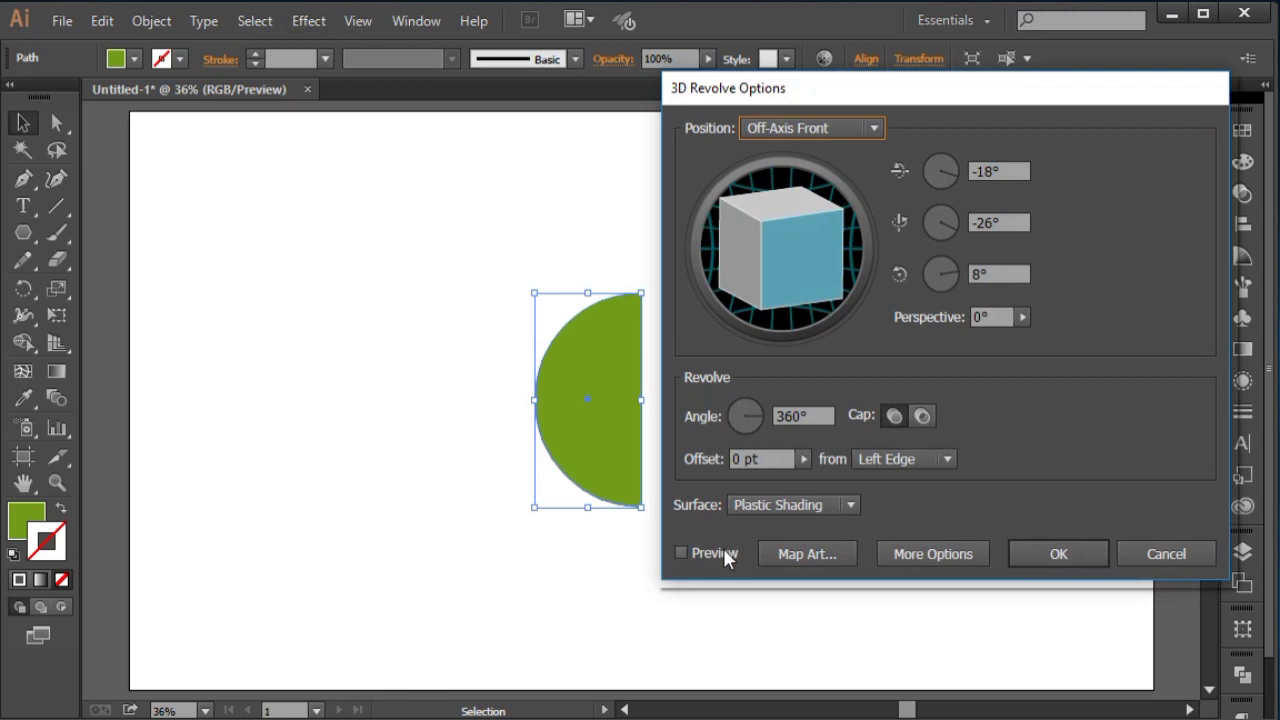
left_click(714, 553)
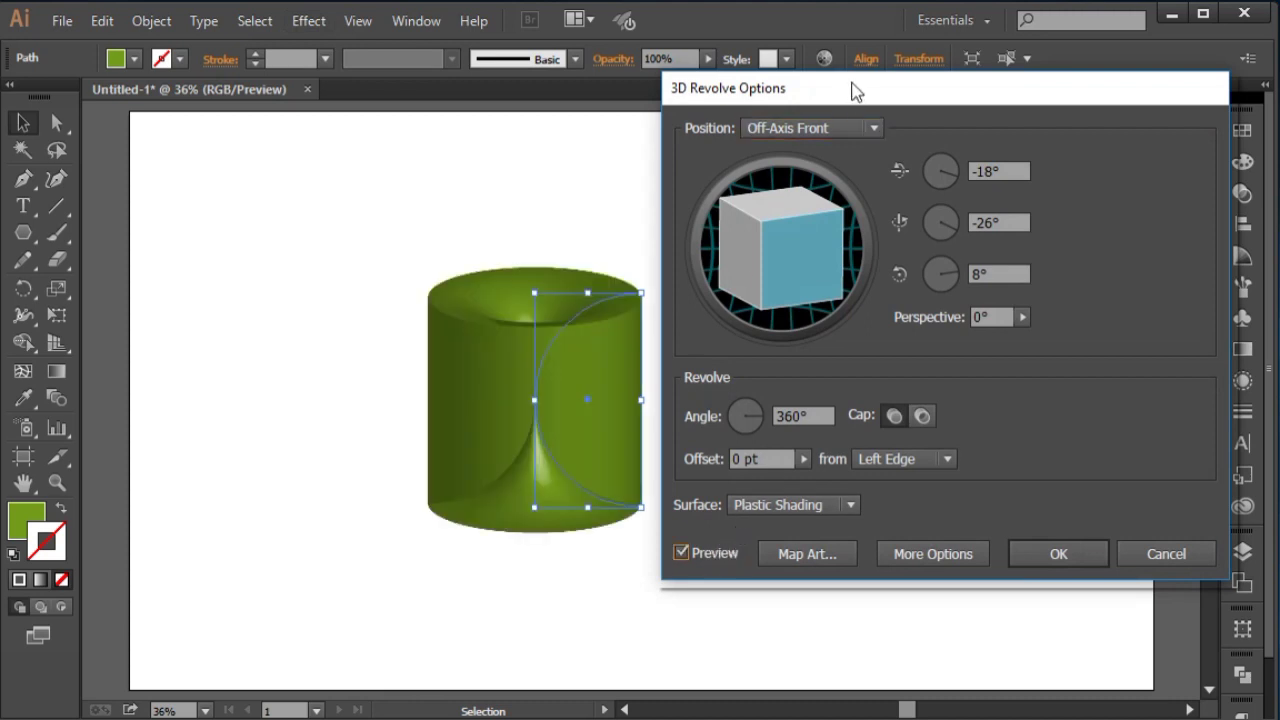
Set the revolve to turn from the Right Edge and change the surface to Diffuse Shading
left_click_drag(853, 91, 860, 85)
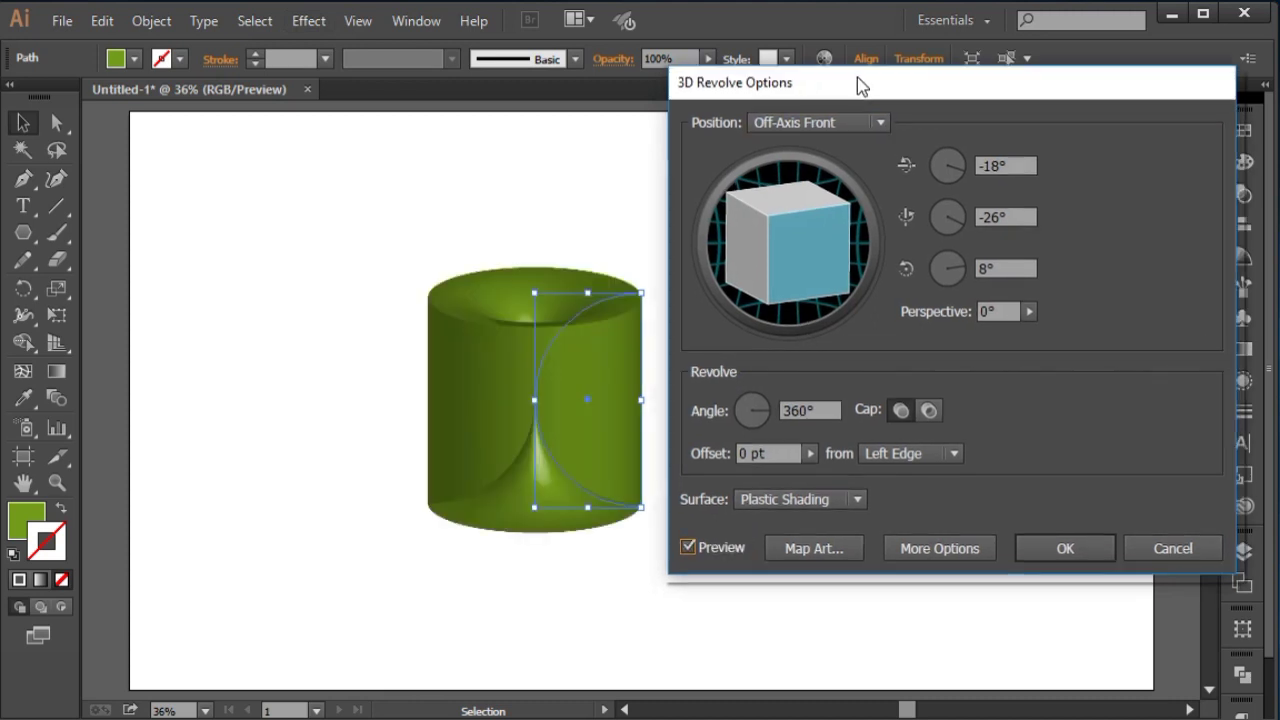
left_click(929, 451)
left_click(921, 503)
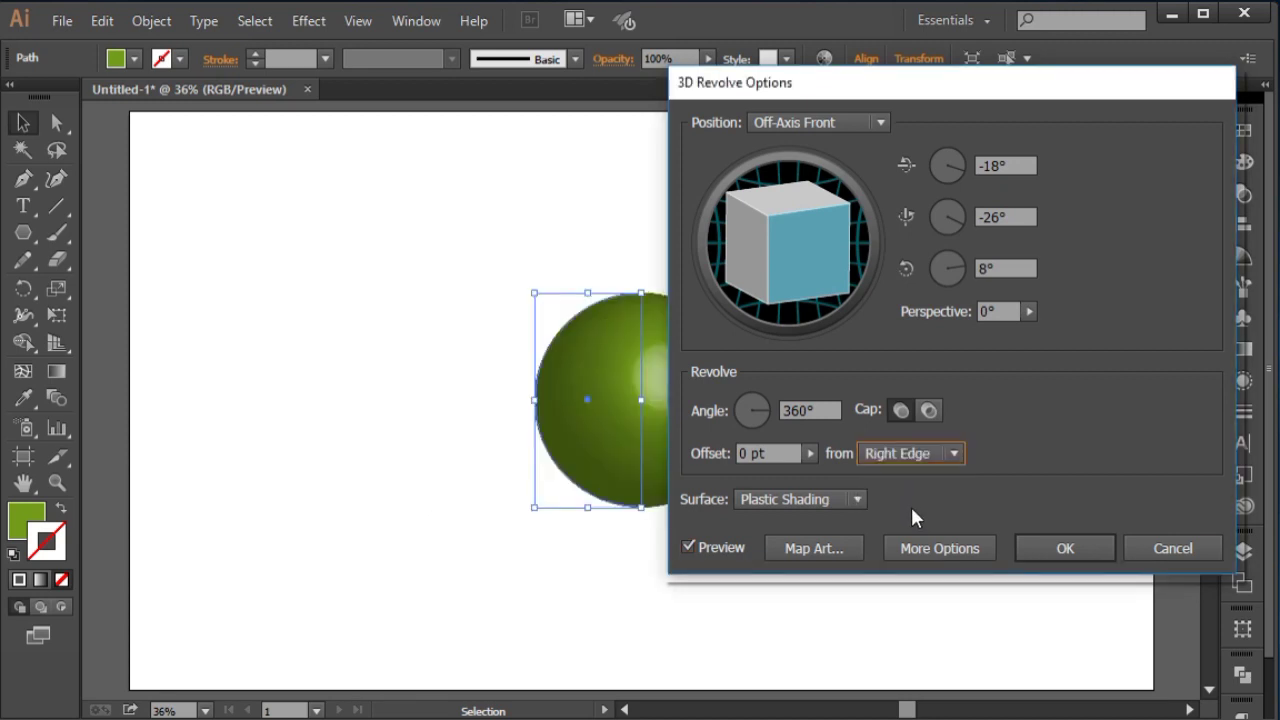
left_click(858, 500)
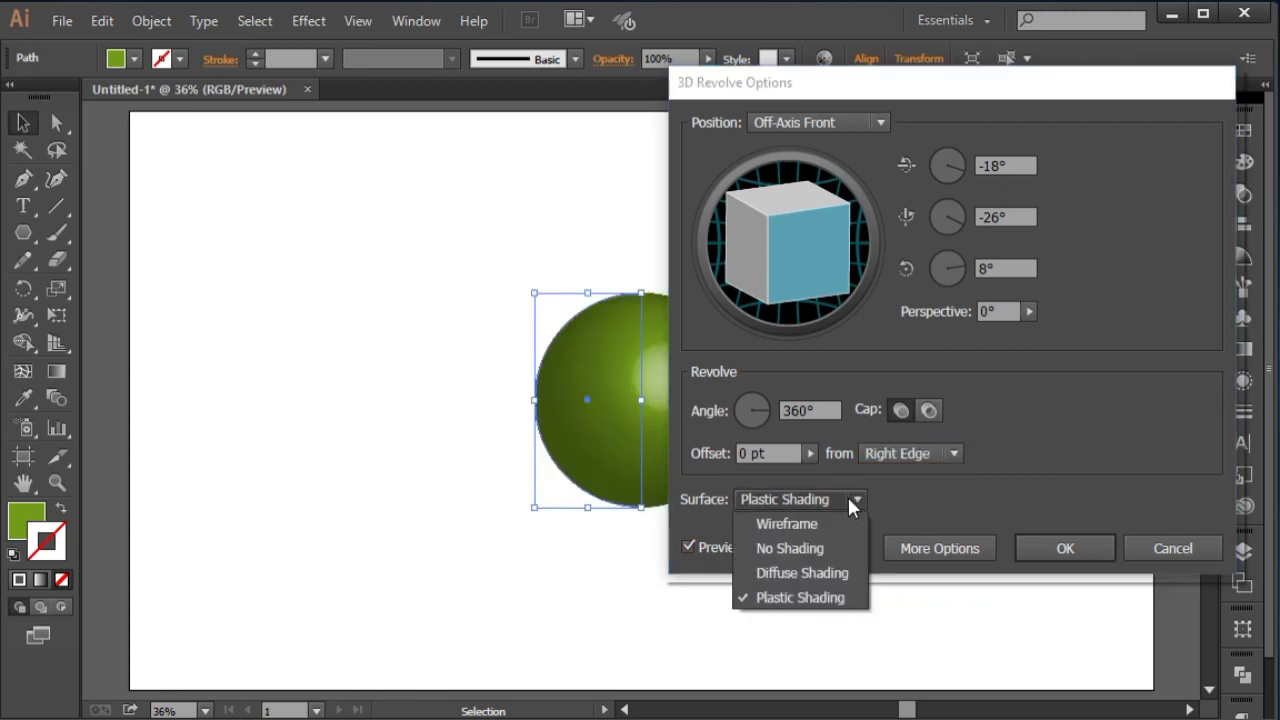
left_click(839, 573)
left_click_drag(1003, 97, 312, 131)
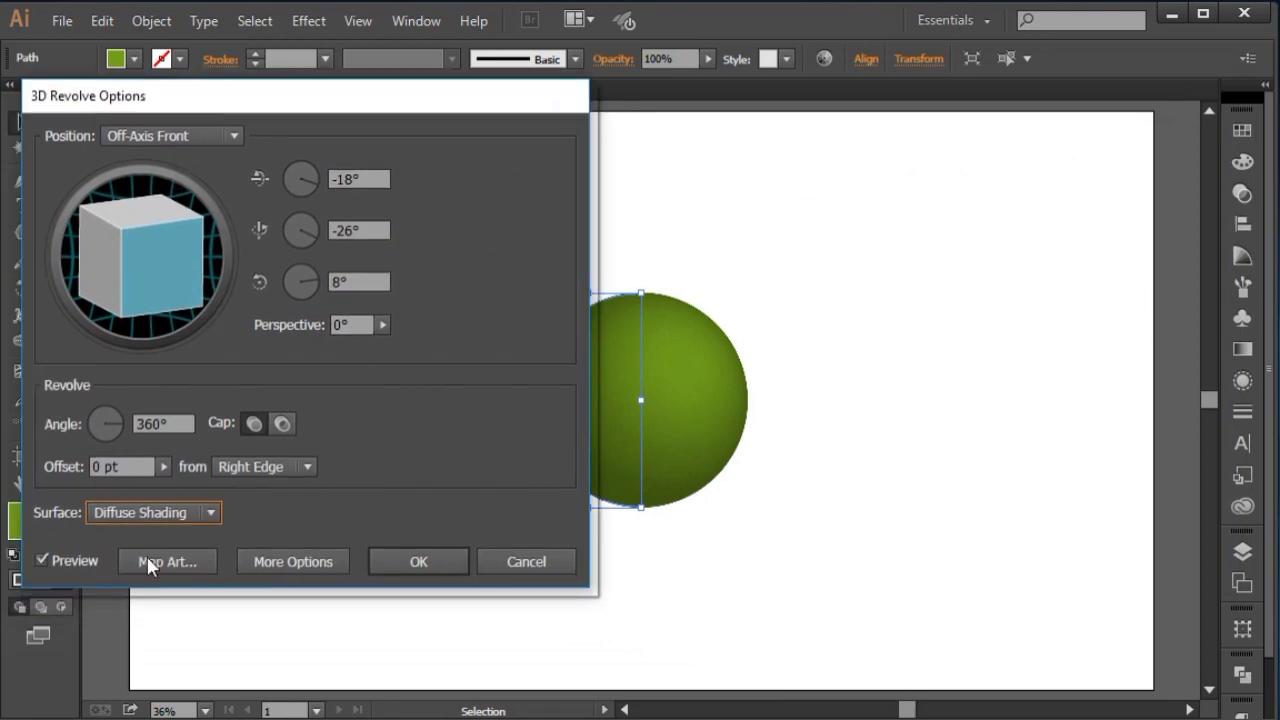
Open the art mapping for the revolved sphere and choose the 3d symbol as its surface artwork
left_click(191, 575)
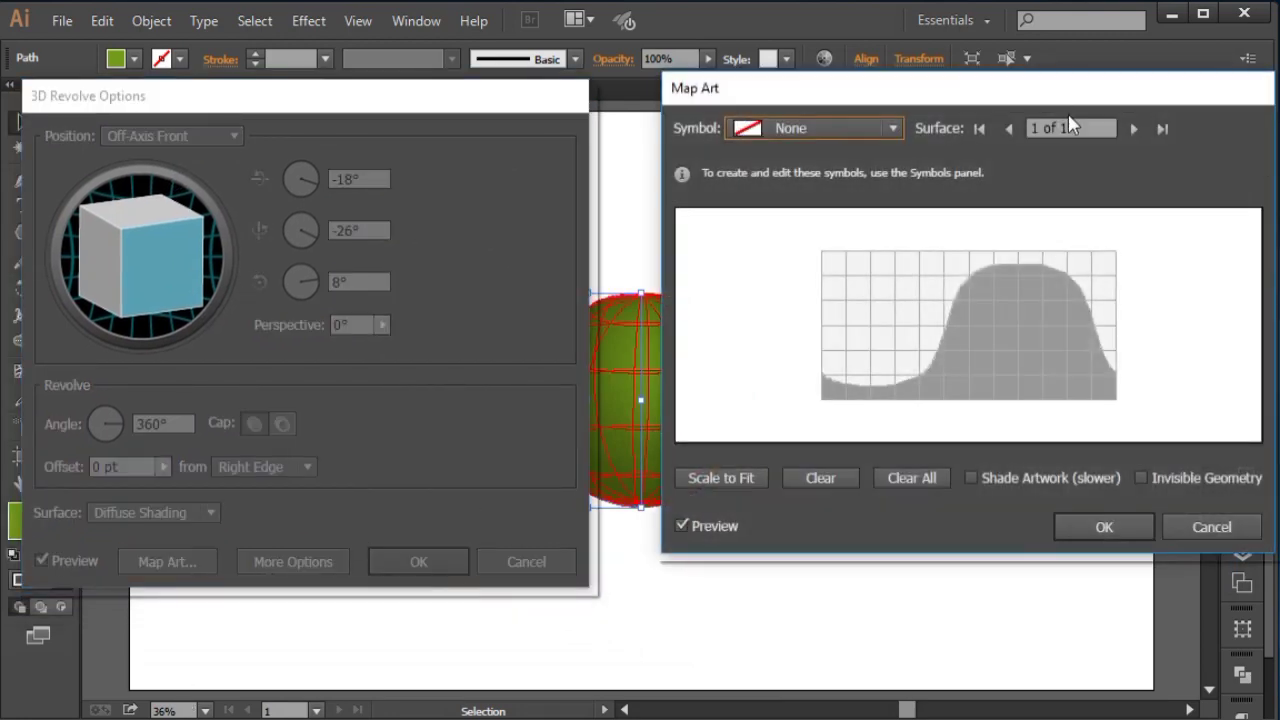
left_click_drag(1078, 106, 390, 124)
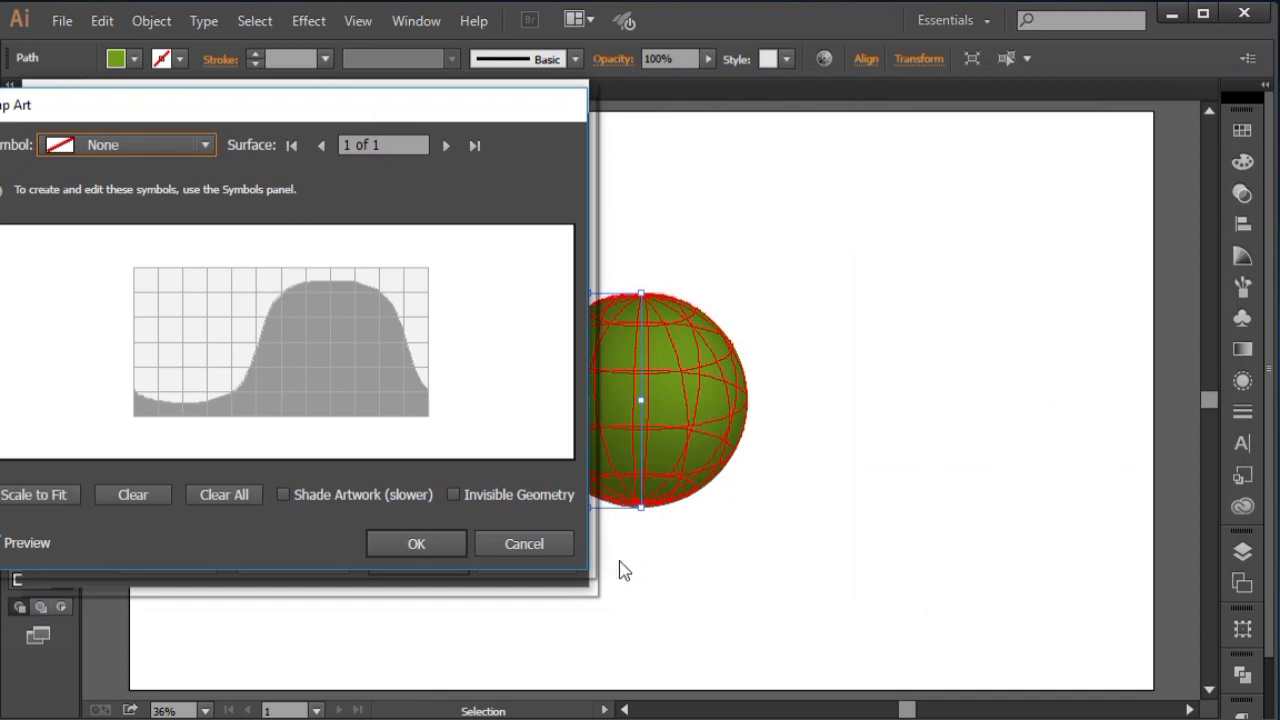
left_click_drag(593, 573, 566, 533)
left_click(100, 148)
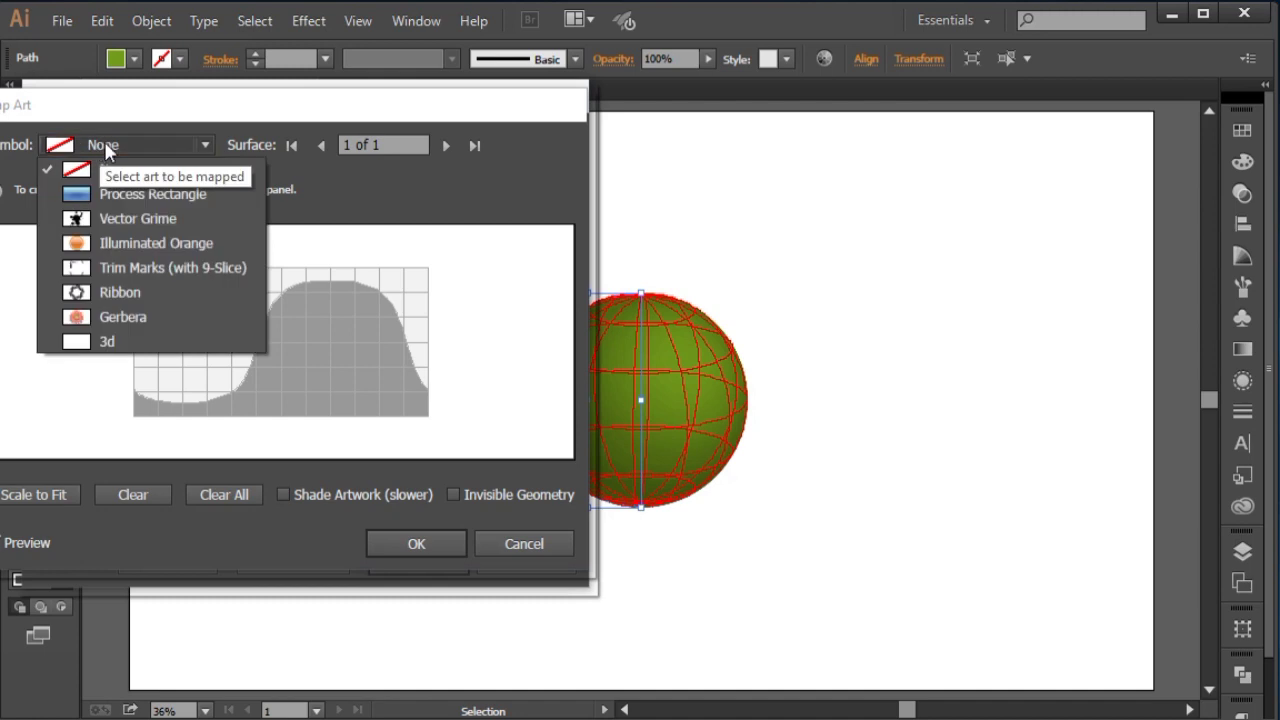
left_click(130, 346)
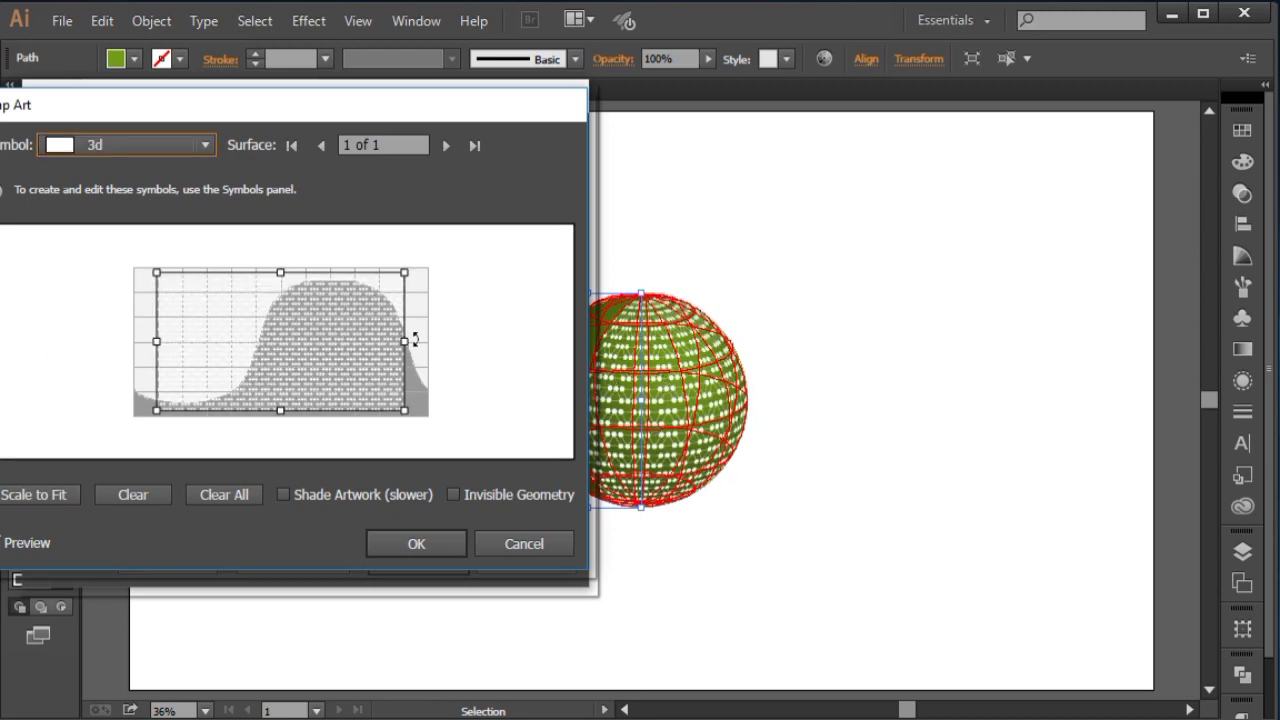
Enlarge and reposition the mapped symbol so it covers the whole surface grid, and accept the mapping
left_click_drag(406, 271, 463, 250)
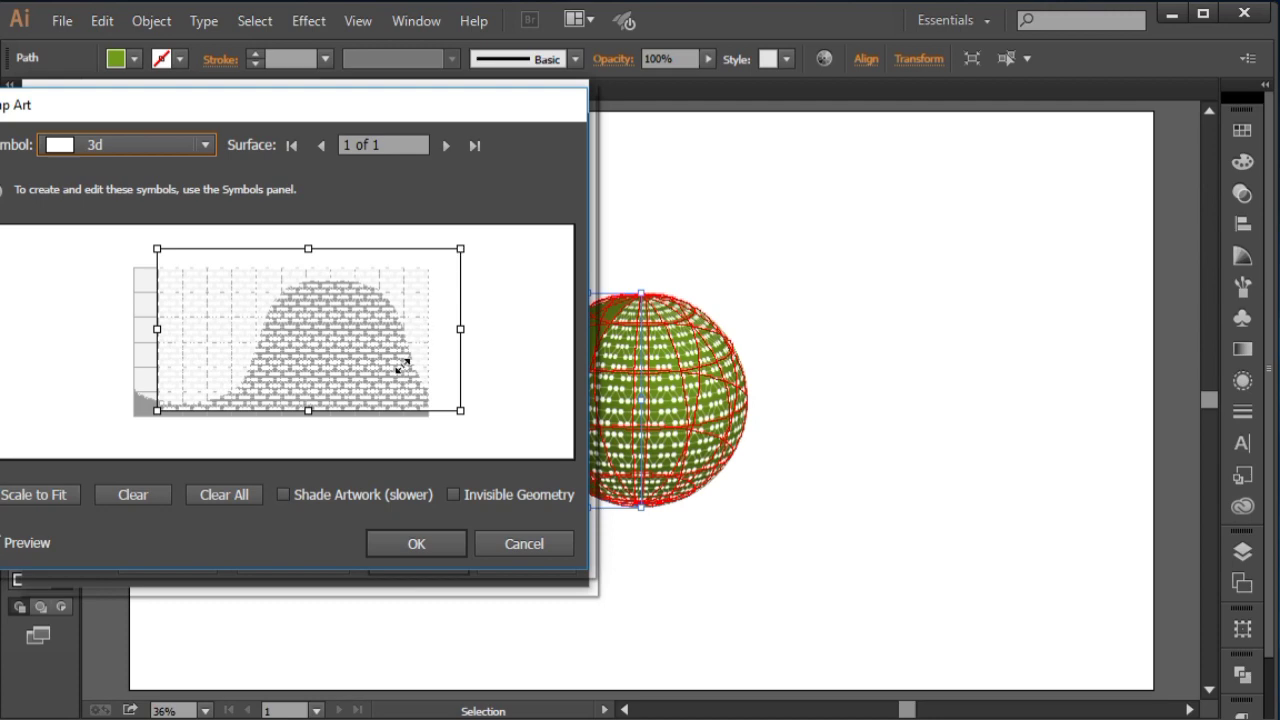
left_click_drag(400, 368, 352, 384)
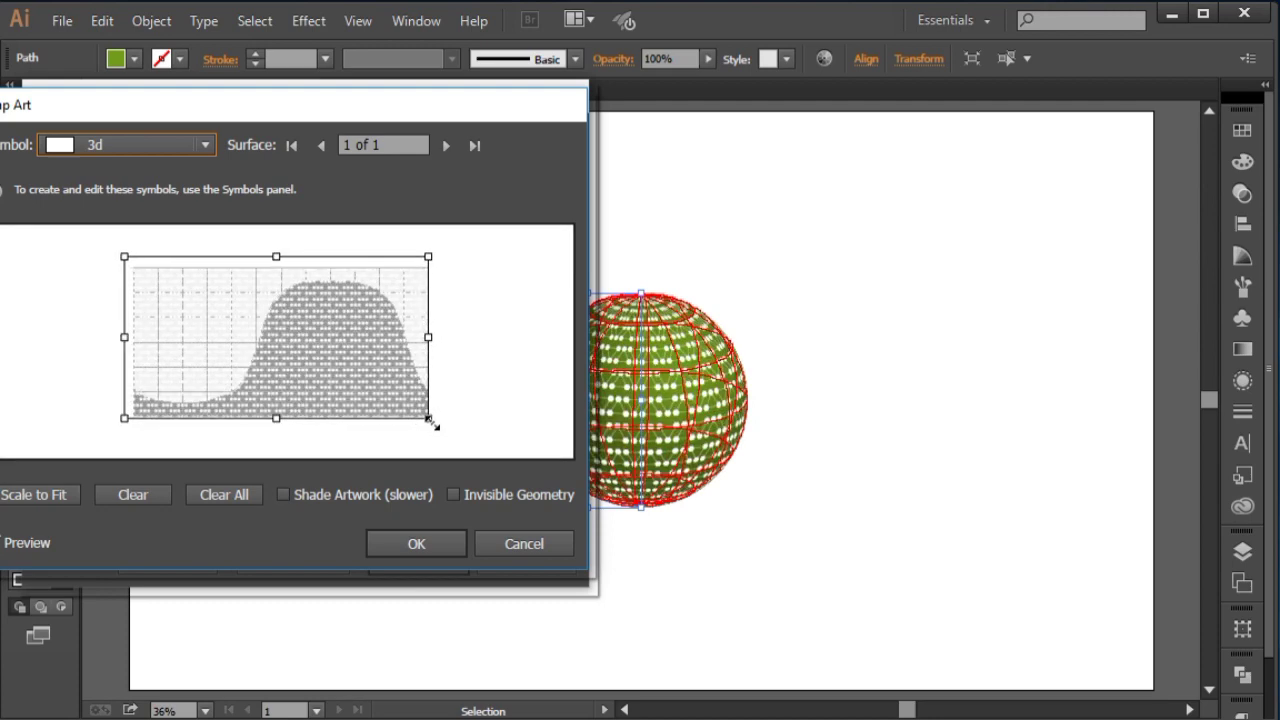
left_click_drag(432, 424, 468, 454)
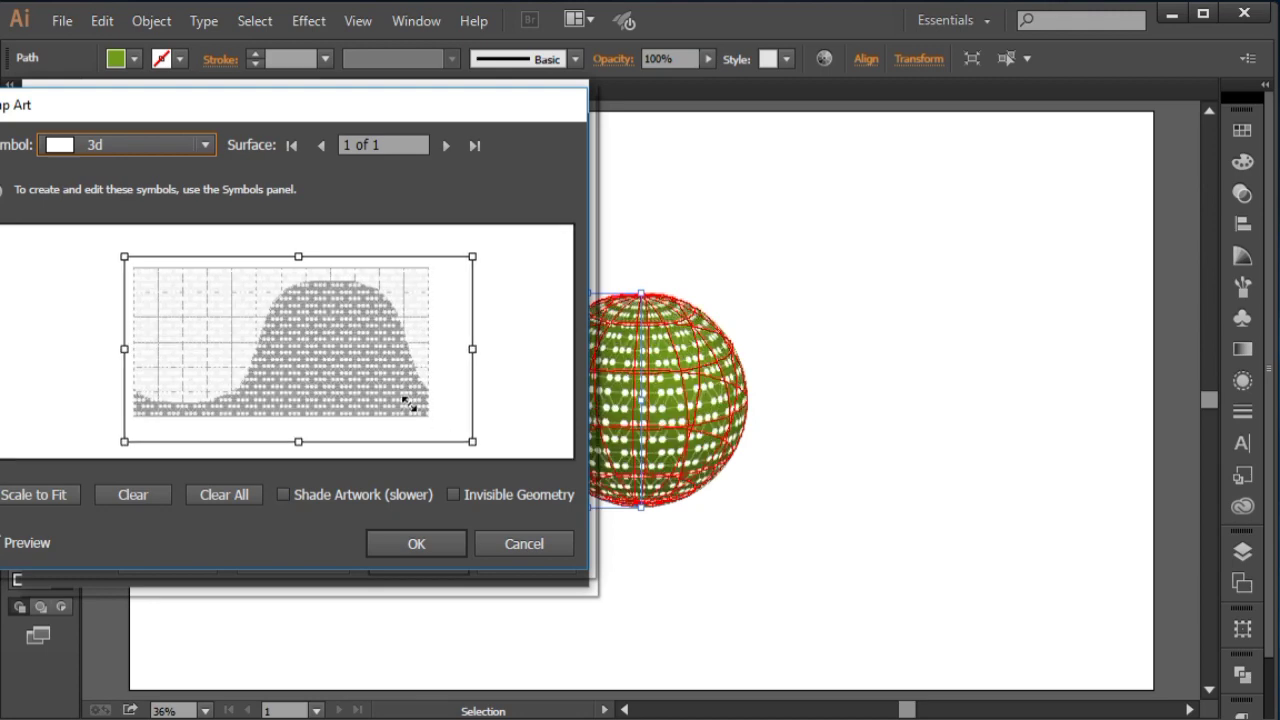
left_click_drag(414, 403, 397, 400)
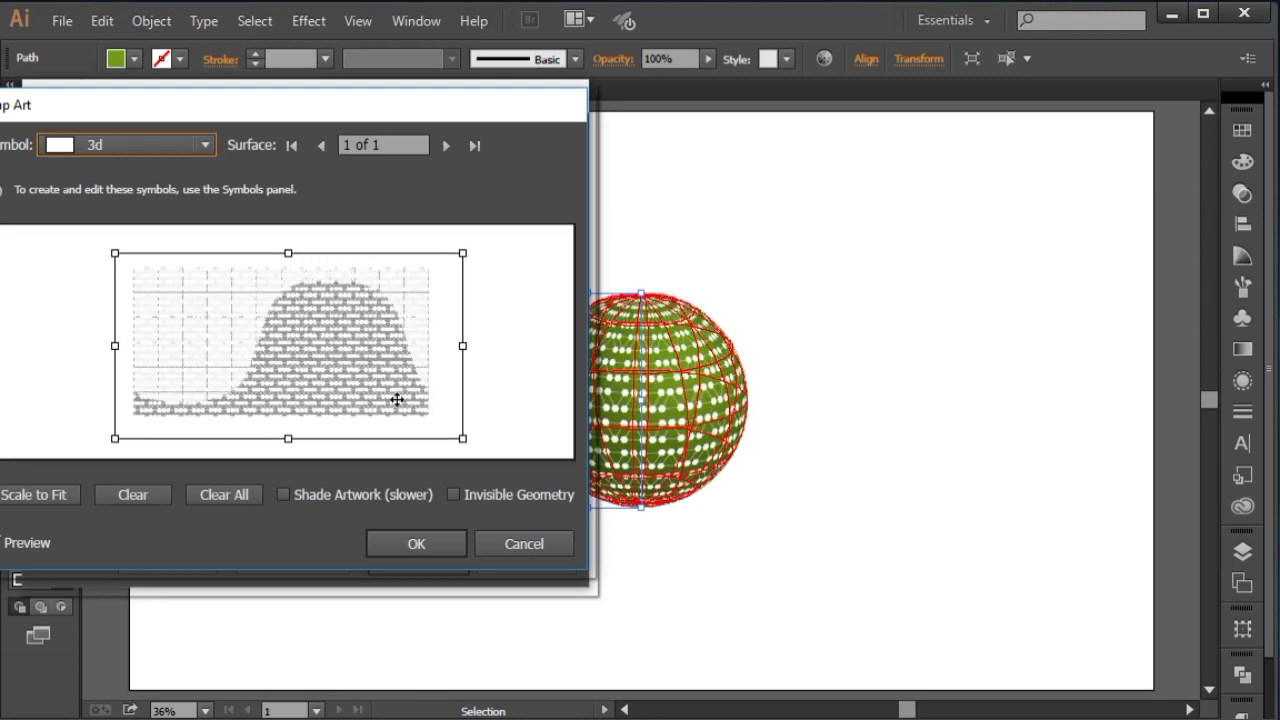
left_click(418, 543)
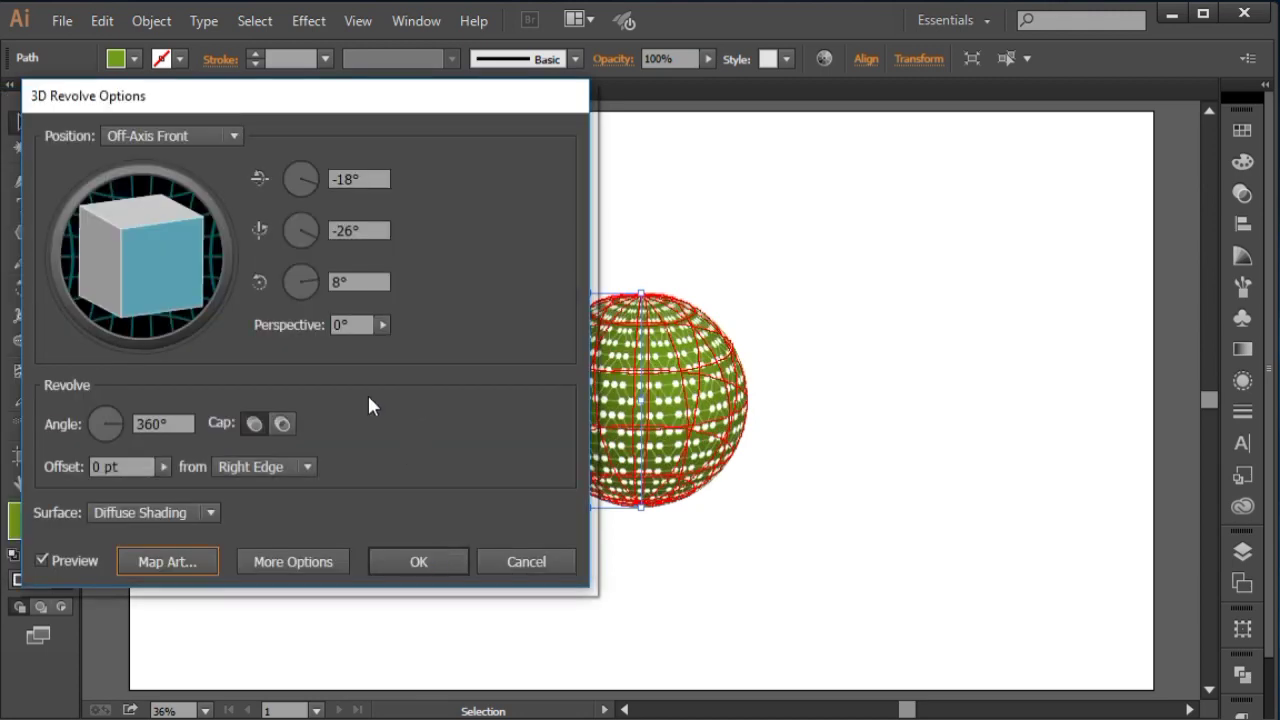
Rotate the sphere freely to about -5°, -47° and 0°, and apply the 3D Revolve effect
mouse_move(180, 251)
left_mouse_down()
mouse_move(189, 237)
mouse_move(201, 253)
left_mouse_up()
left_click_drag(120, 268, 167, 264)
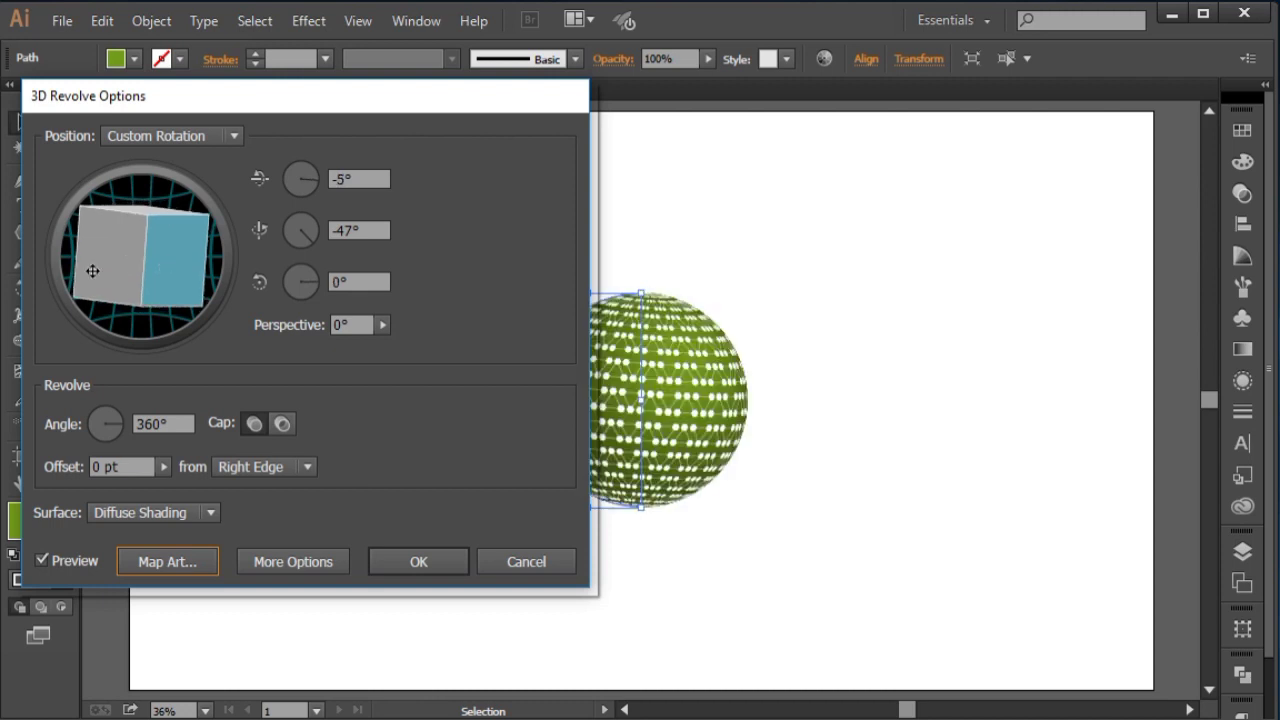
left_click(418, 561)
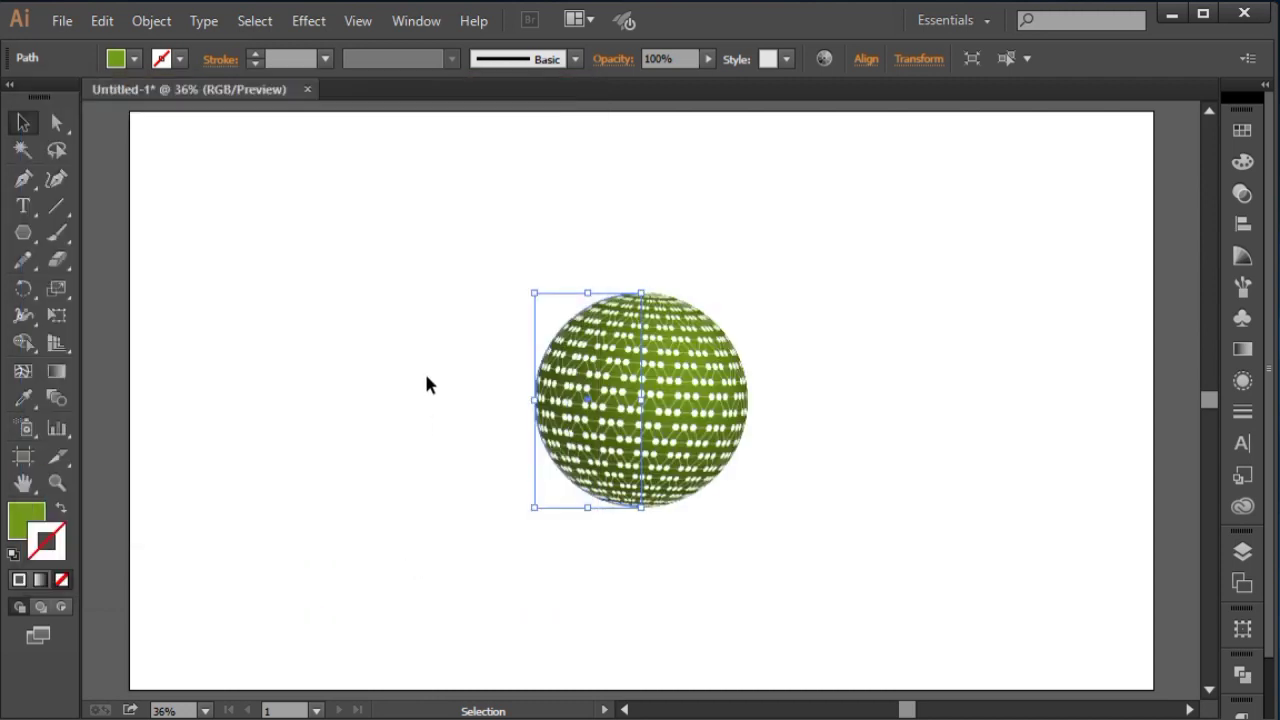
Try a blue fill, 0064DC, on the patterned sphere
left_click(455, 378)
left_click_drag(503, 246, 817, 571)
left_click(33, 520)
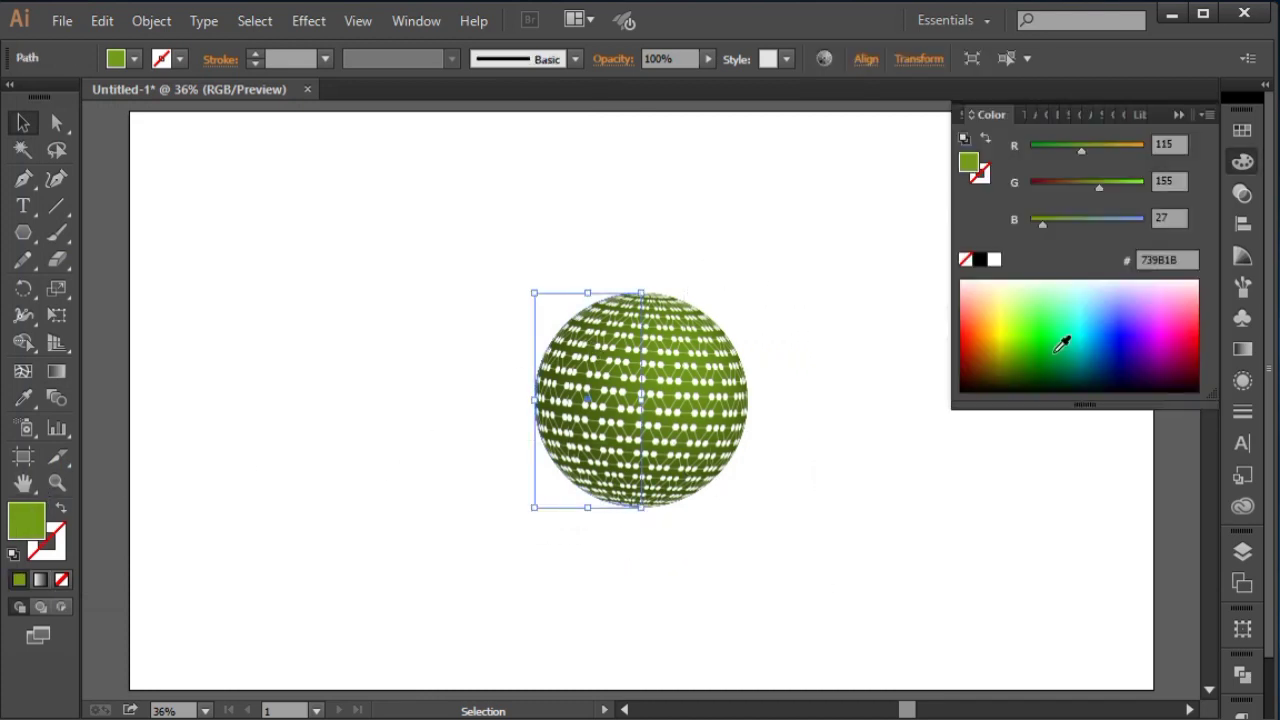
left_click(1117, 332)
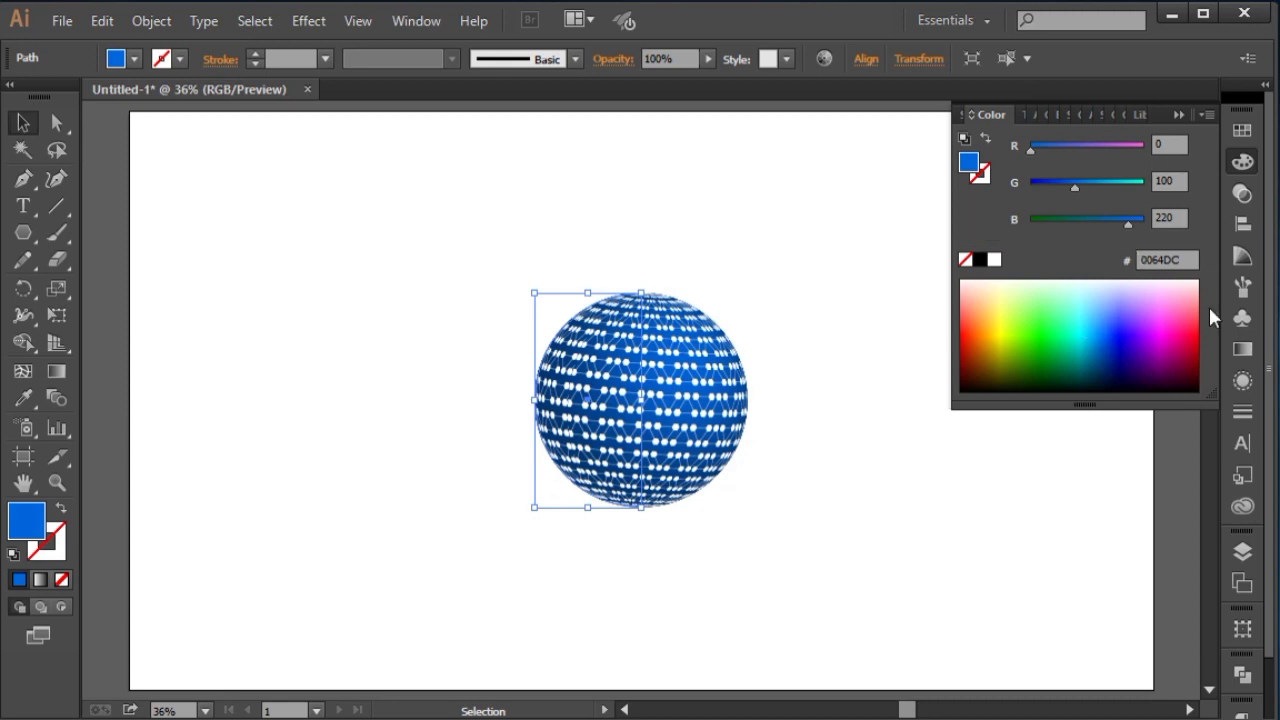
Try the orange swatches on the sphere and settle on a dark red swatch as its fill
left_click(1241, 131)
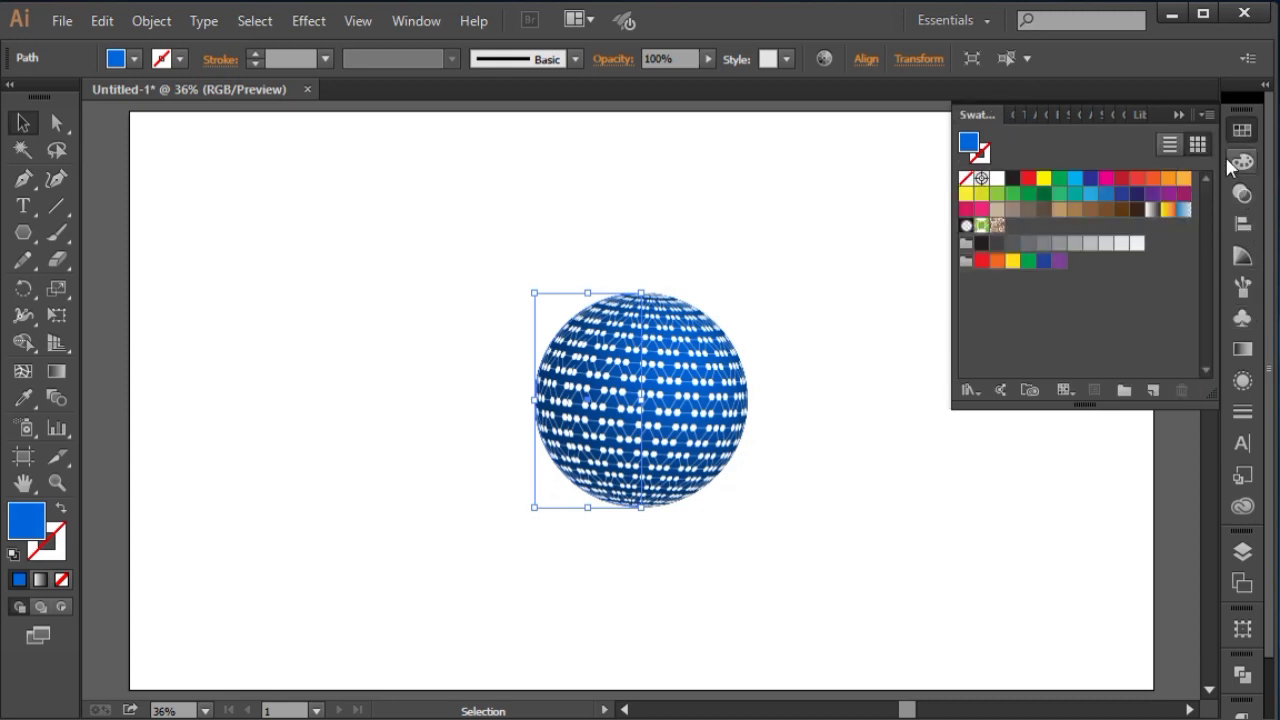
left_click(1170, 180)
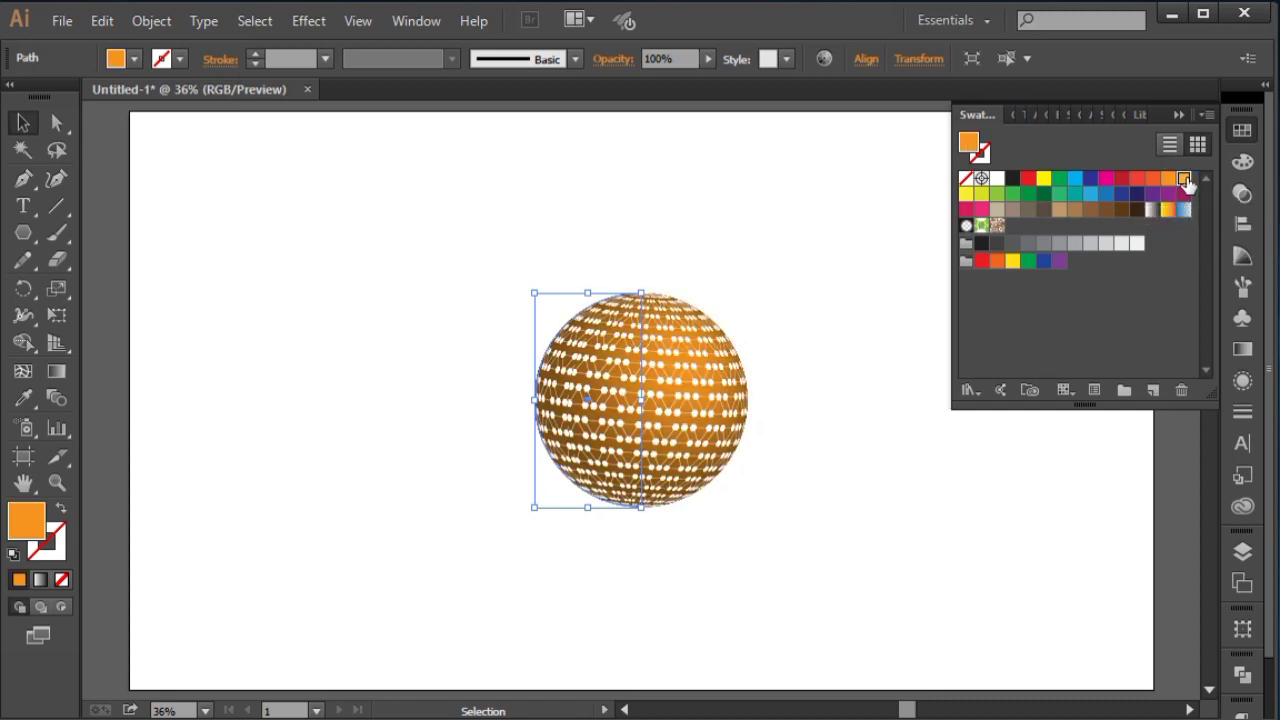
left_click(1185, 180)
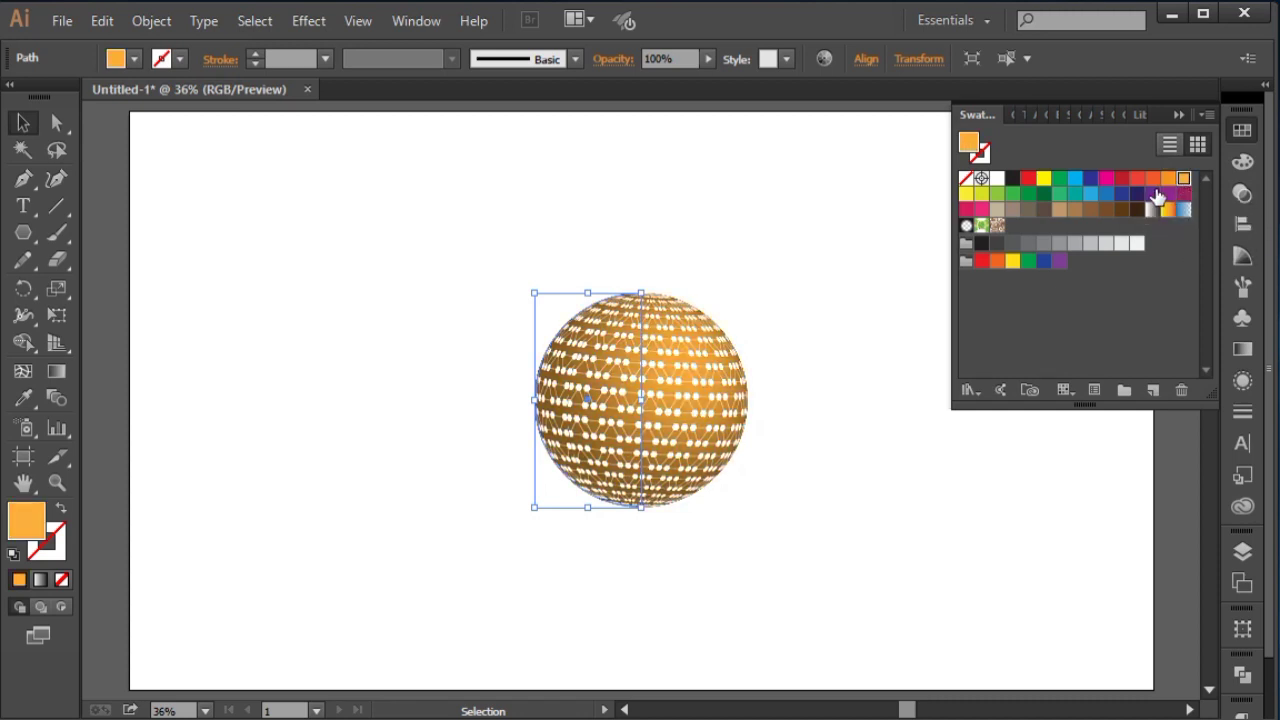
left_click(1139, 180)
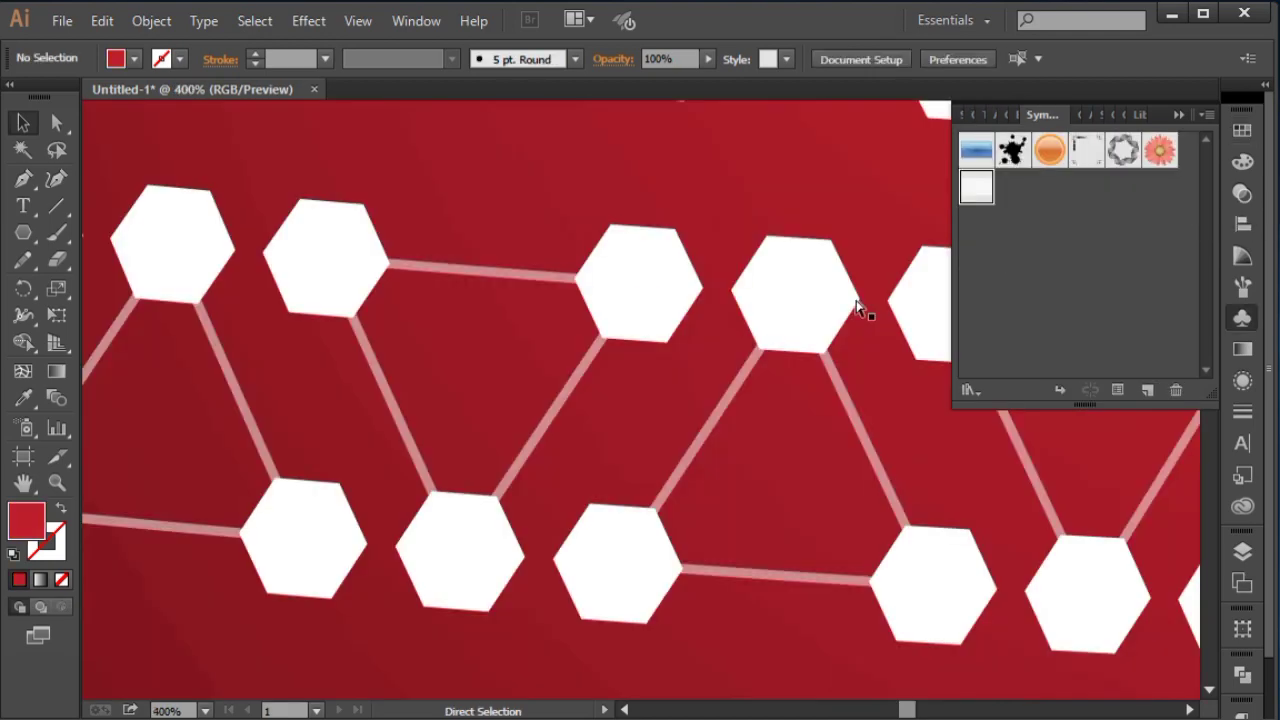
scroll(857, 306, "down", 4)
scroll(857, 306, "down", 2)
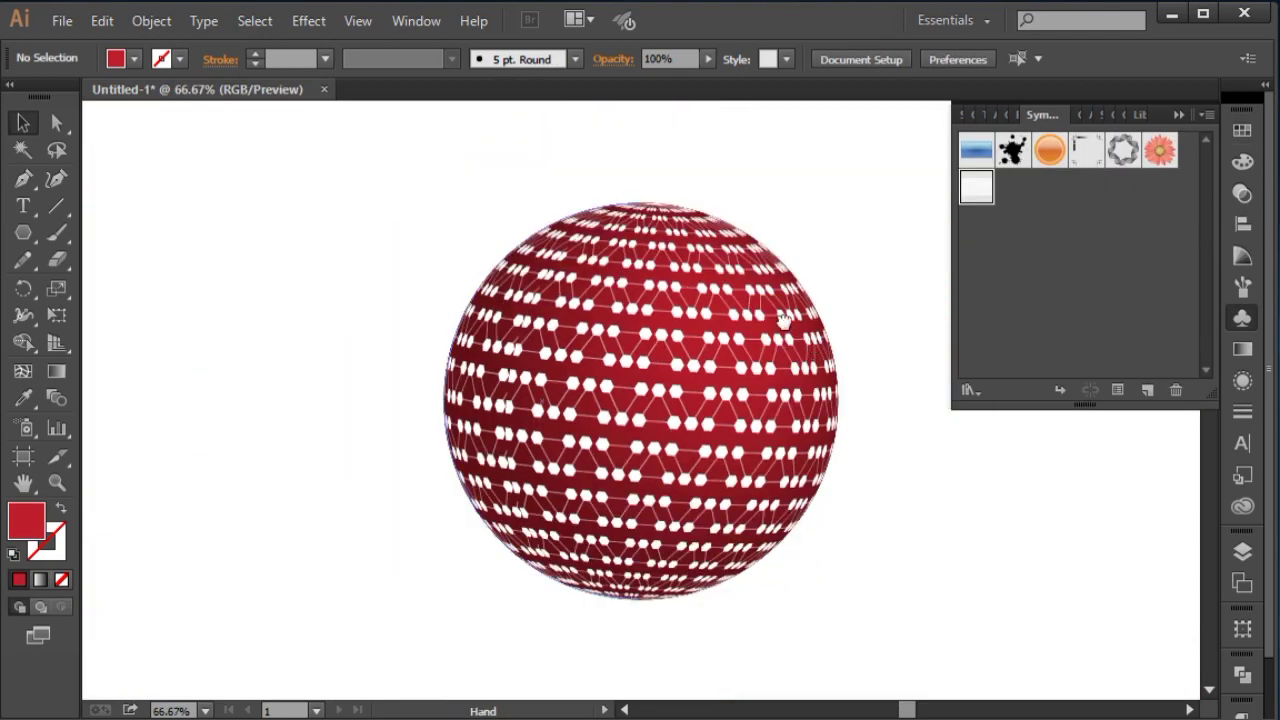
left_click(1176, 116)
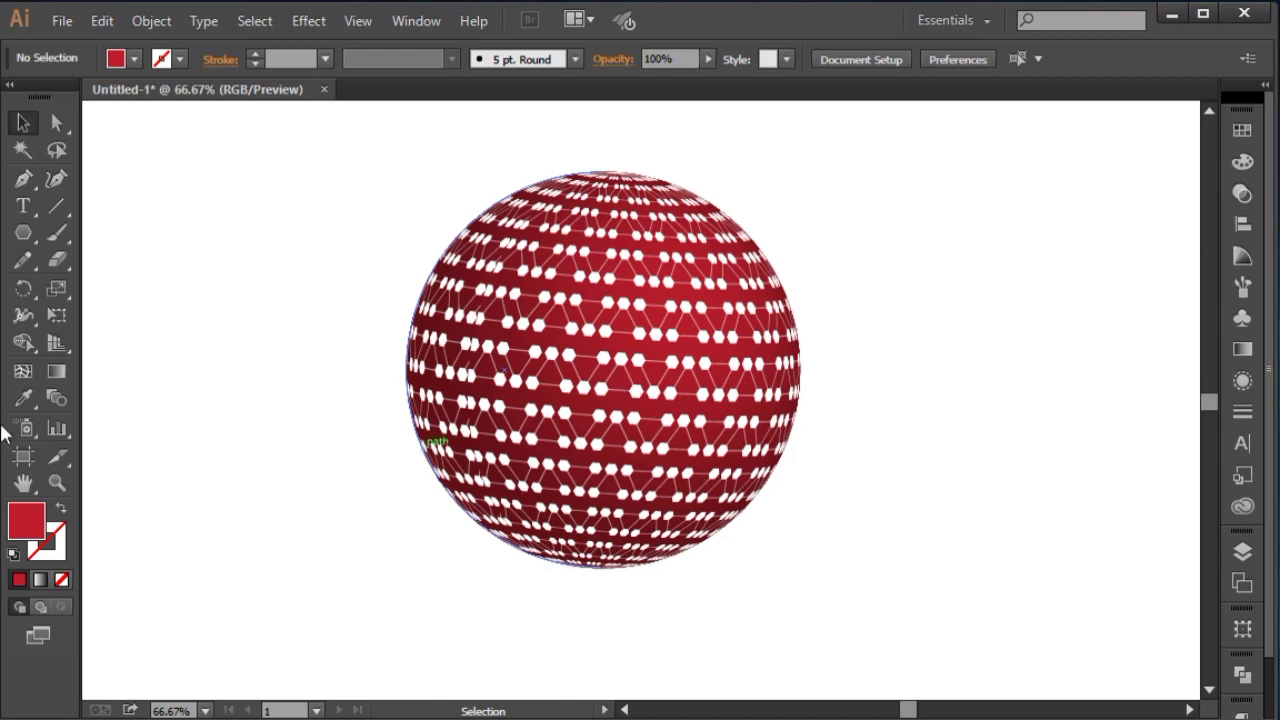
Draw a small circle with the Ellipse tool and place it just left of the sphere
left_click(26, 235)
left_click_drag(31, 247, 110, 286)
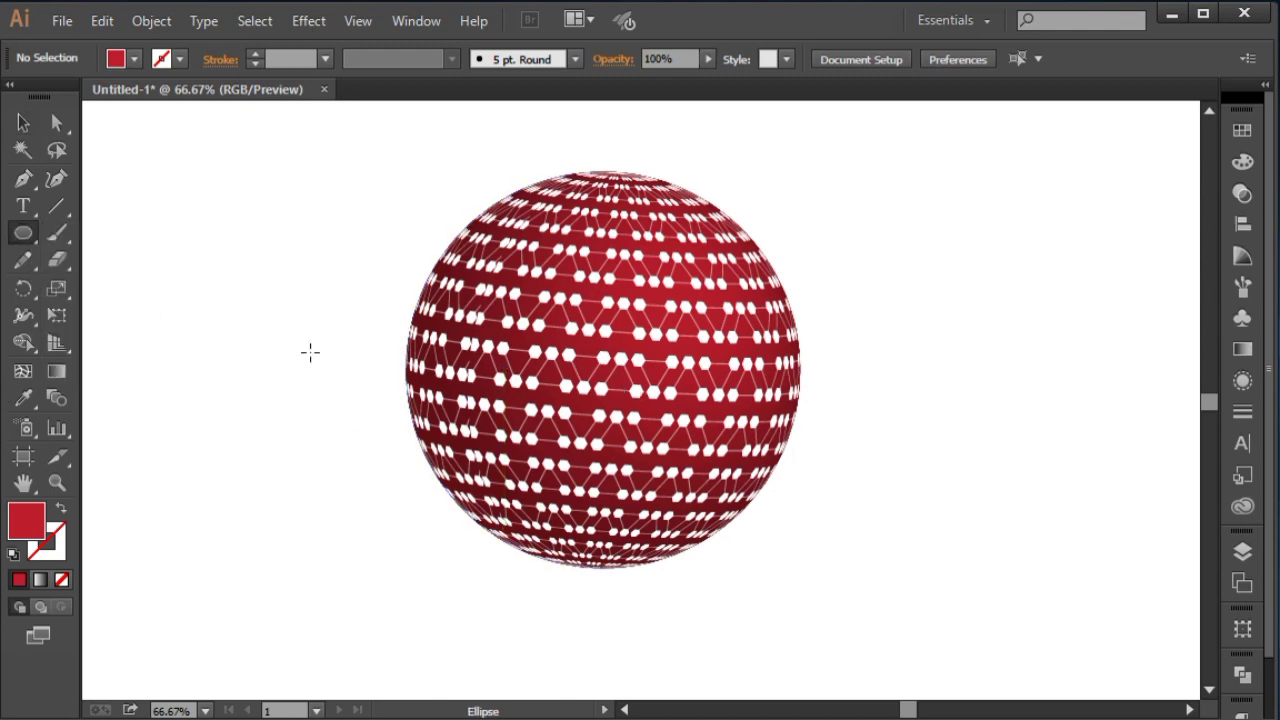
left_click_drag(289, 327, 378, 446)
left_click(23, 122)
left_click_drag(338, 392, 301, 377)
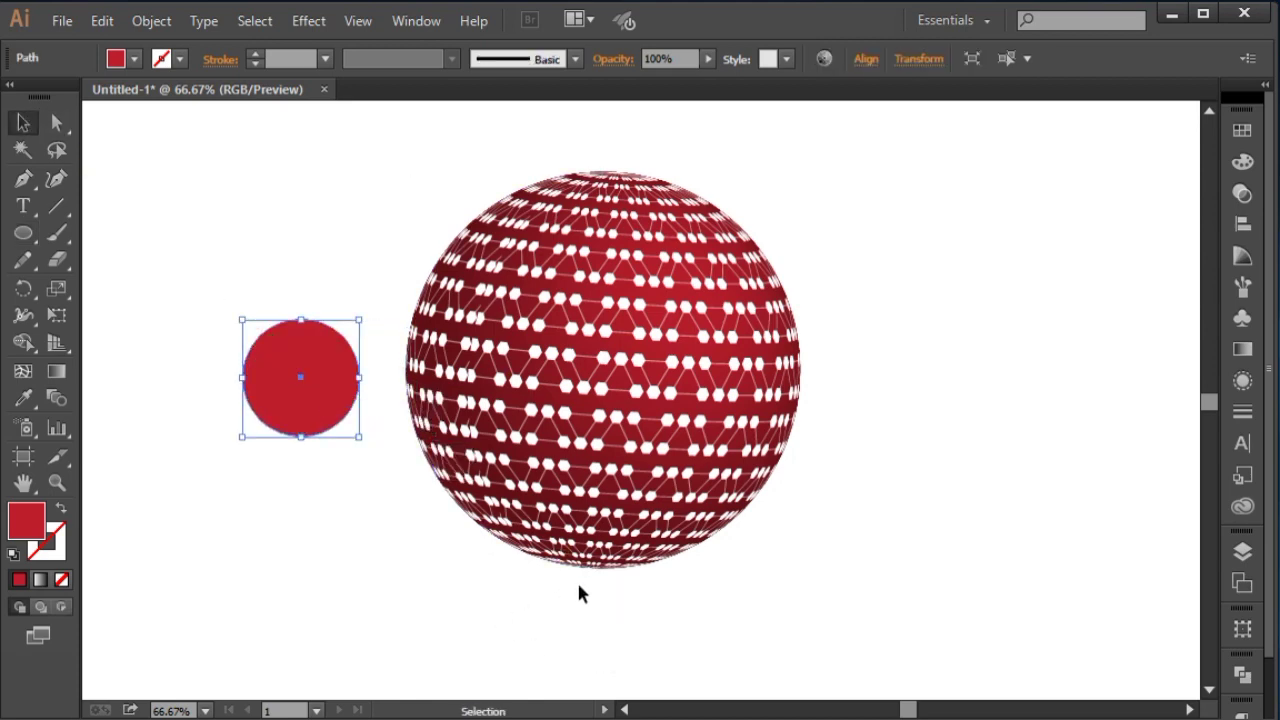
Fill the small circle with a radial black-and-white gradient, reversed so that black is at its centre
left_click(1243, 349)
left_click(1059, 269)
left_click(1104, 143)
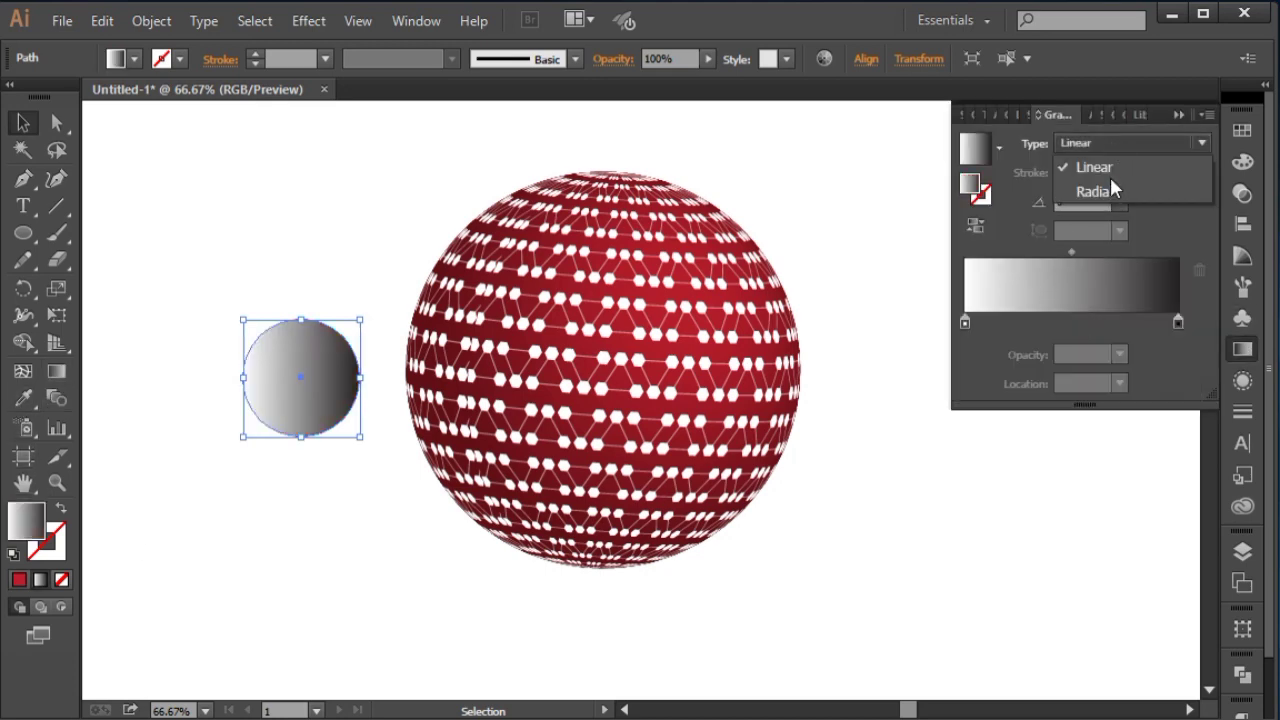
left_click(1110, 186)
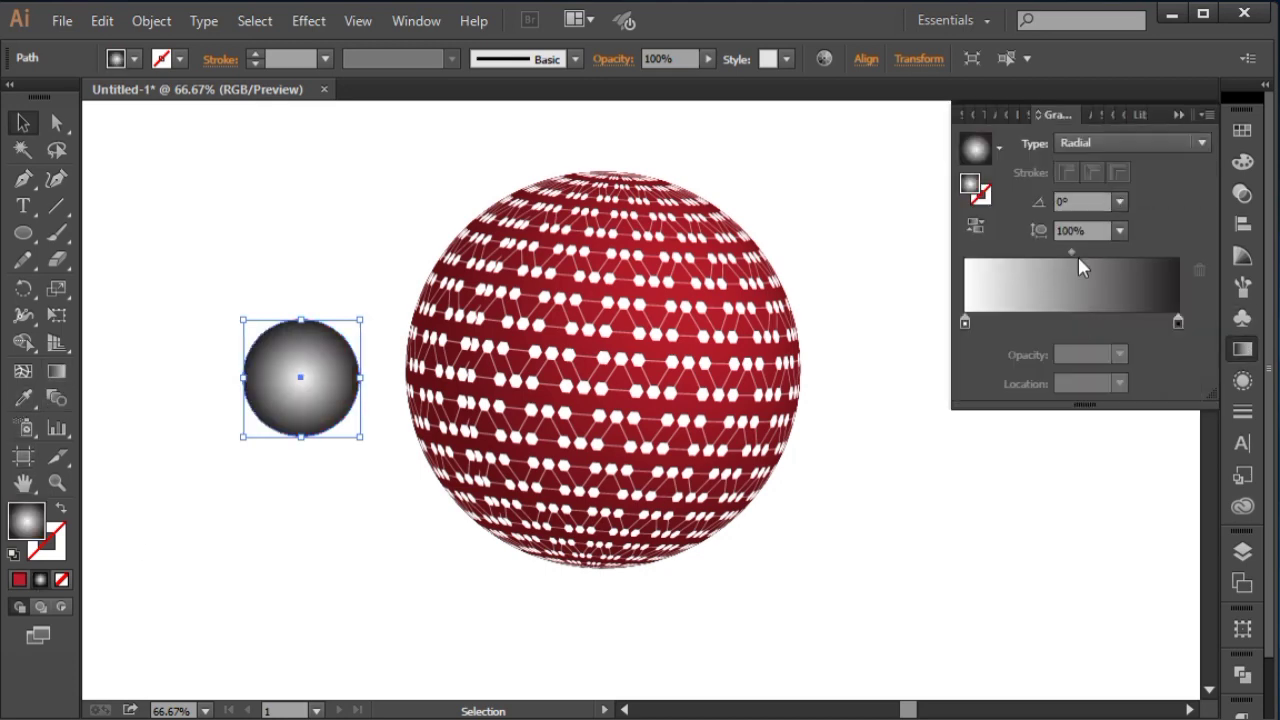
left_click(975, 230)
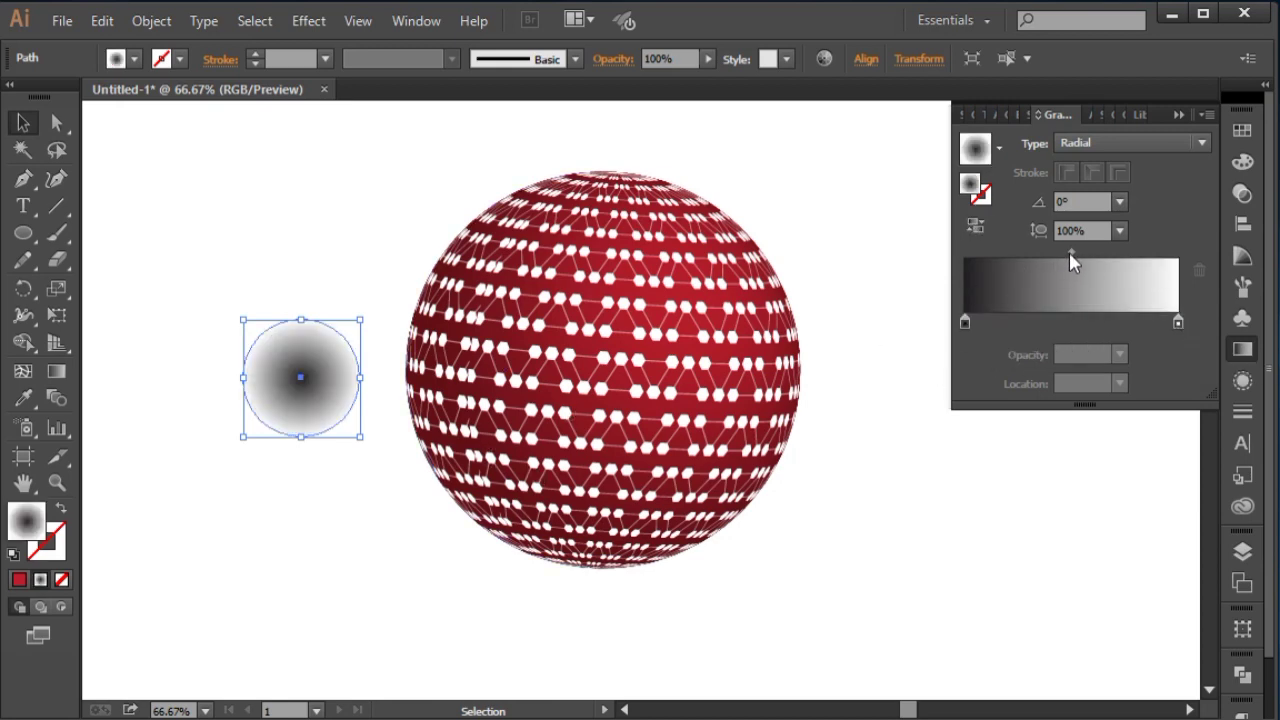
Shift the gradient midpoint toward the white stop and set the white stop's opacity to 0%
left_click_drag(1071, 252, 1103, 252)
double_click(1178, 321)
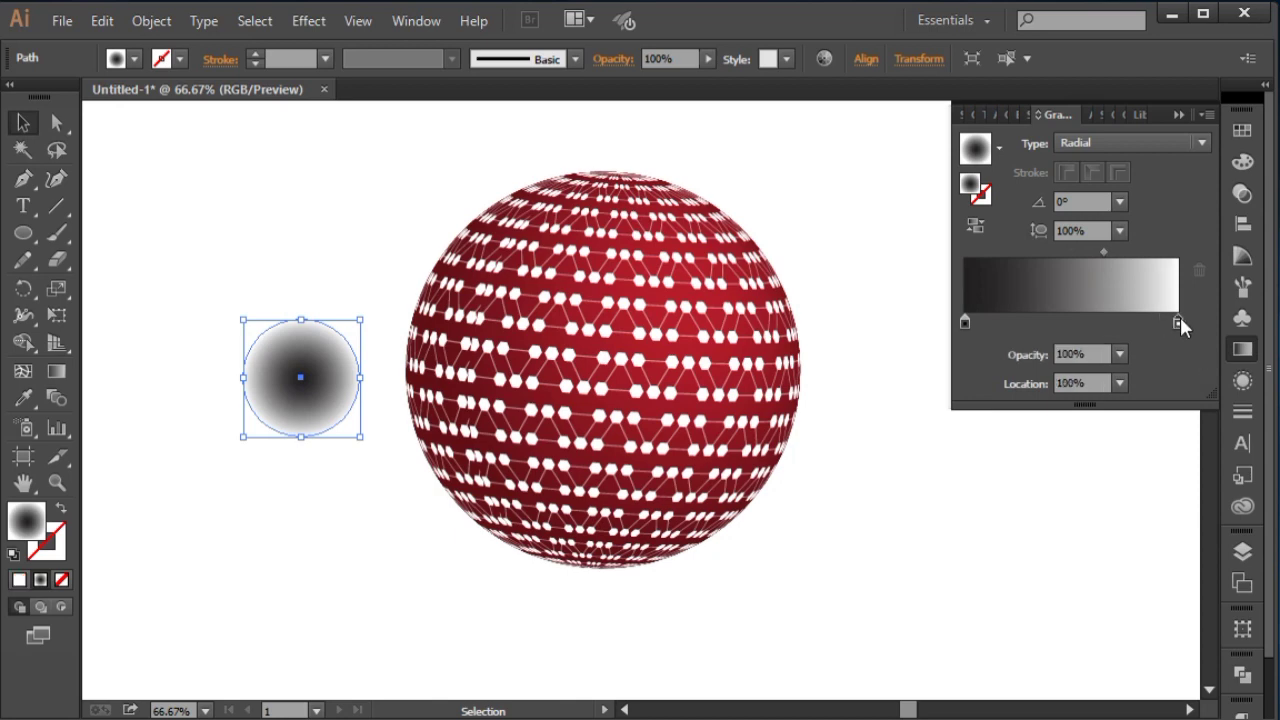
left_click(1019, 366)
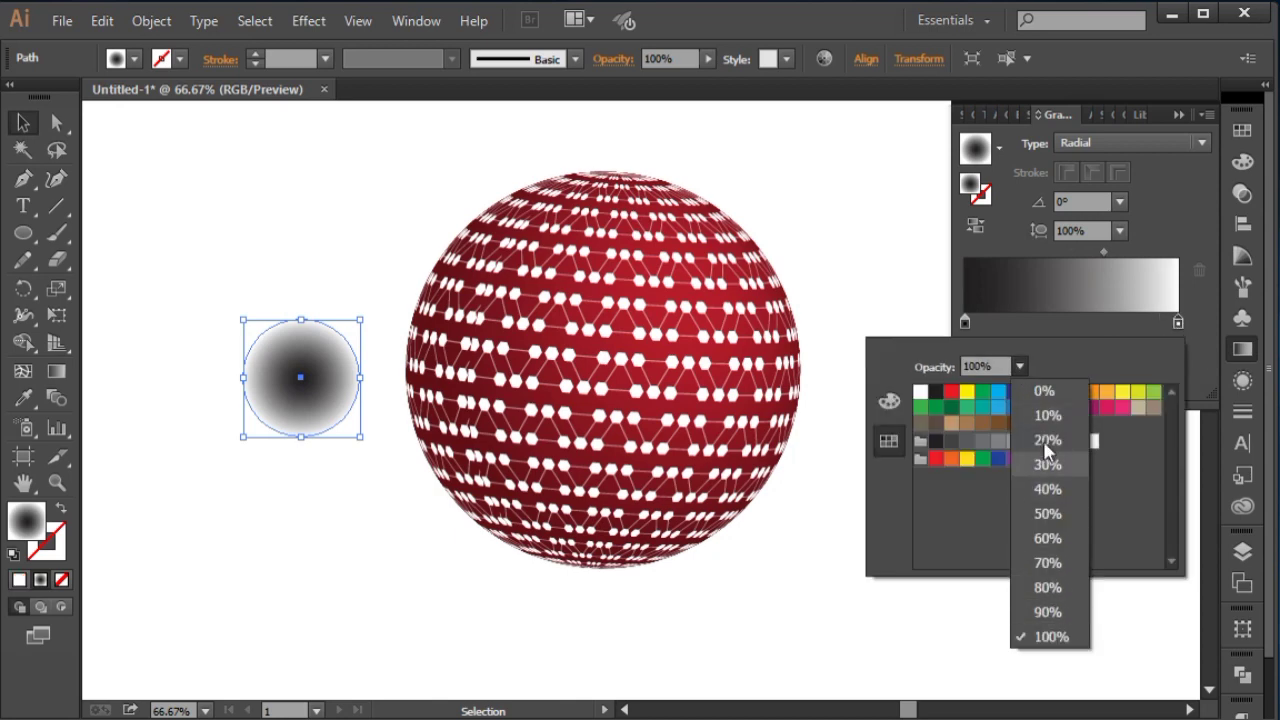
left_click(1042, 390)
left_click(750, 212)
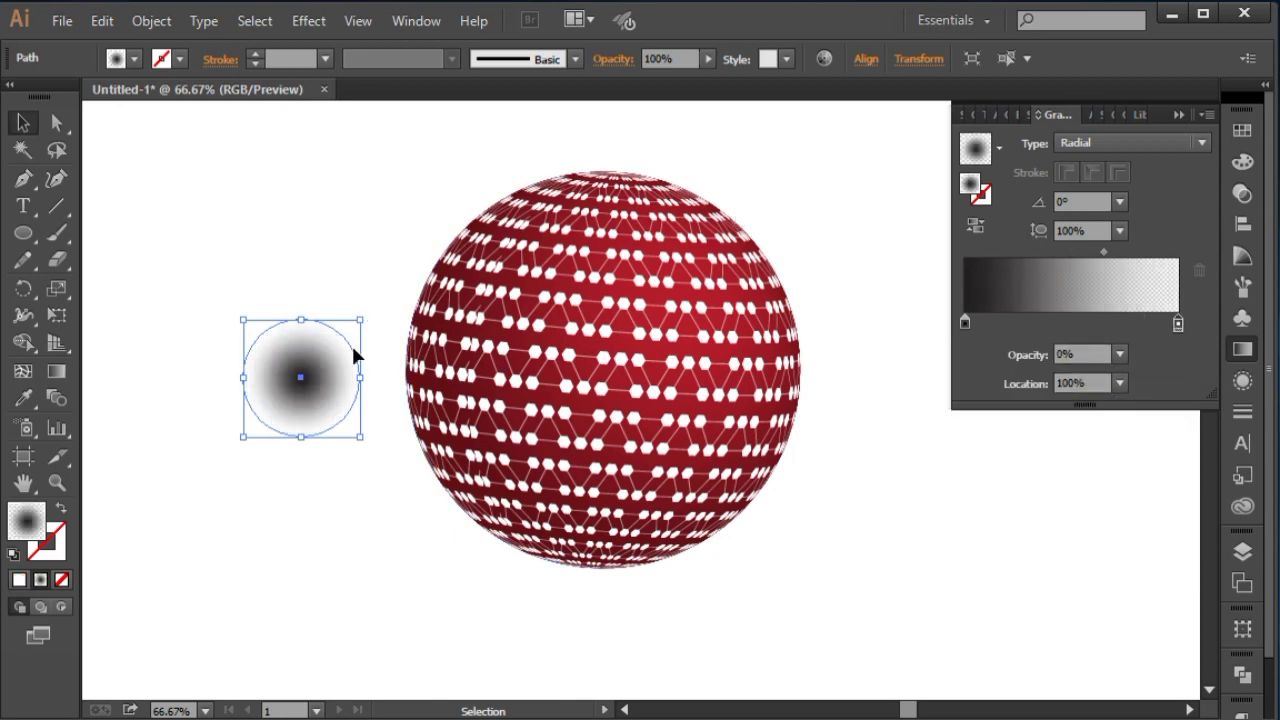
Place the gradient circle at the sphere's base as a flattened shadow ellipse and send it to the back
left_click_drag(305, 380, 603, 578)
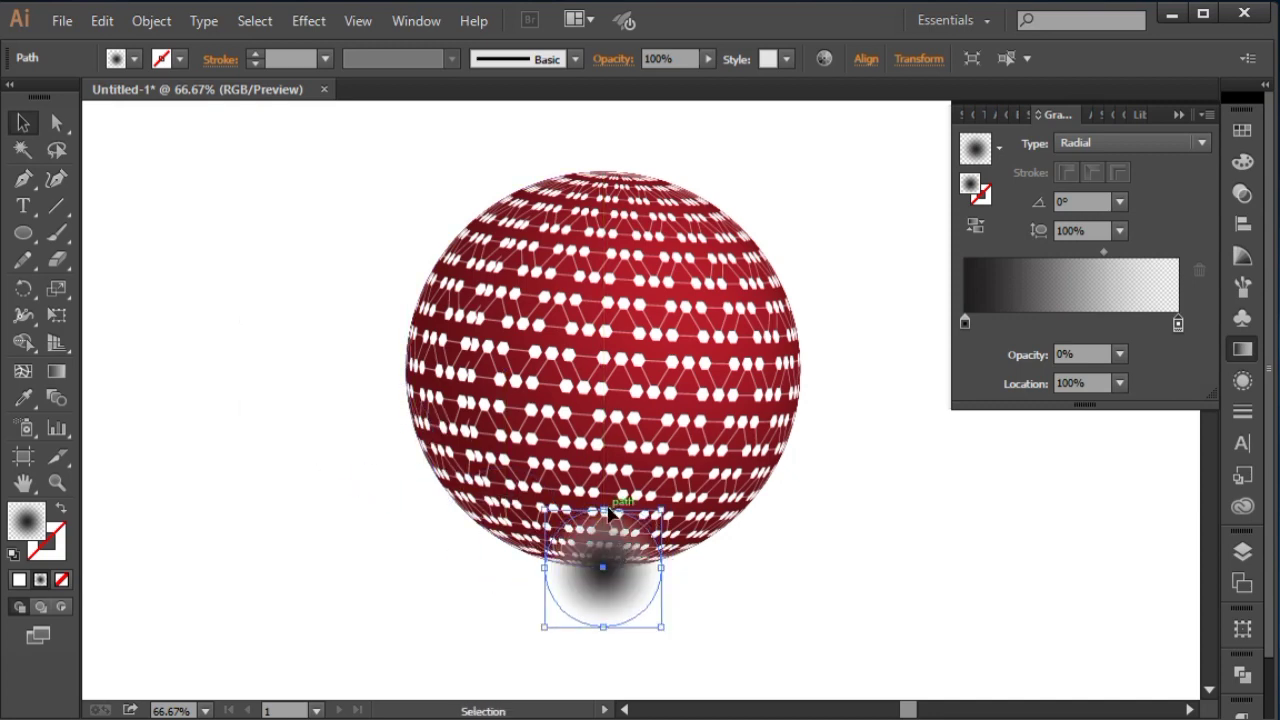
left_click_drag(604, 513, 610, 562)
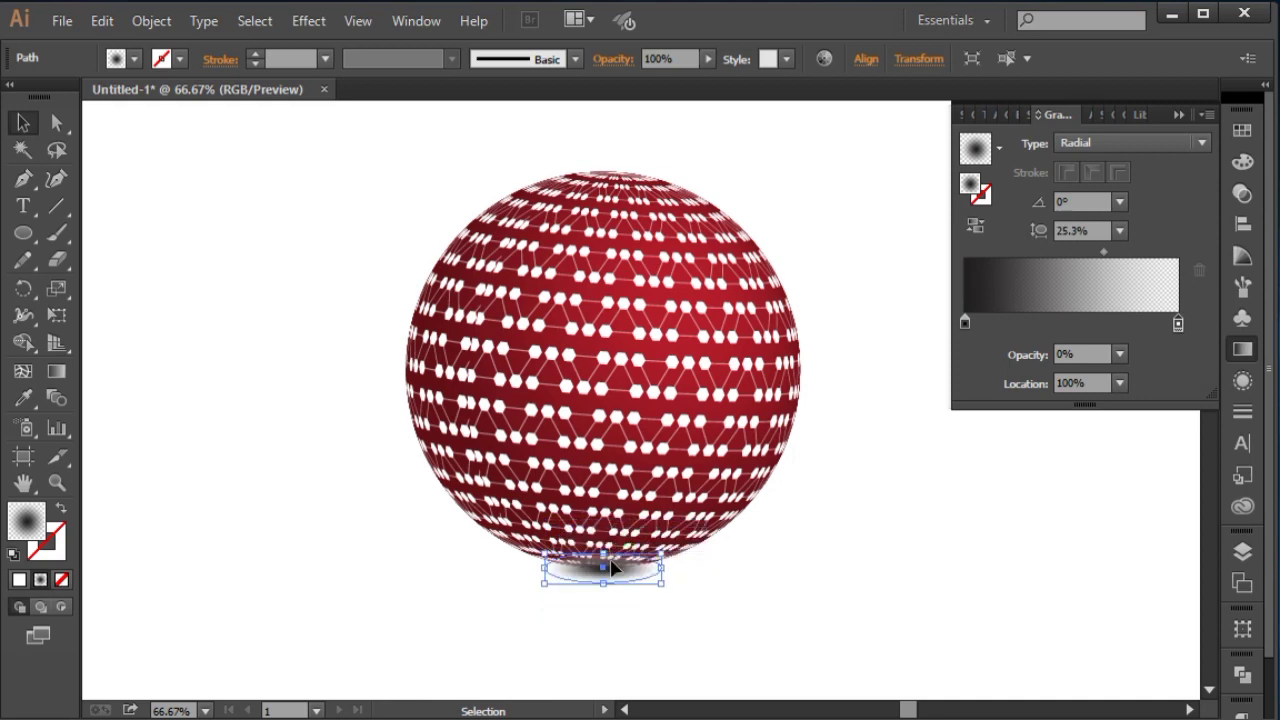
right_click(611, 561)
mouse_move(673, 520)
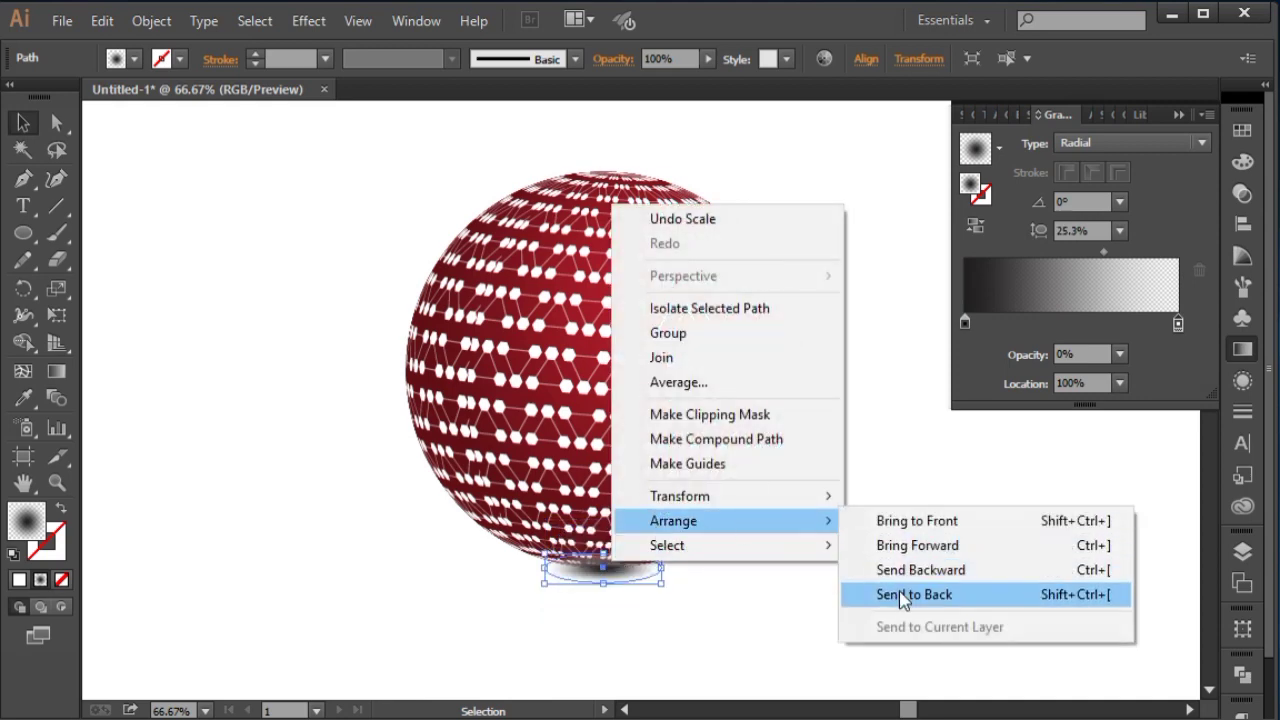
left_click(905, 595)
left_click(763, 594)
left_click(632, 578)
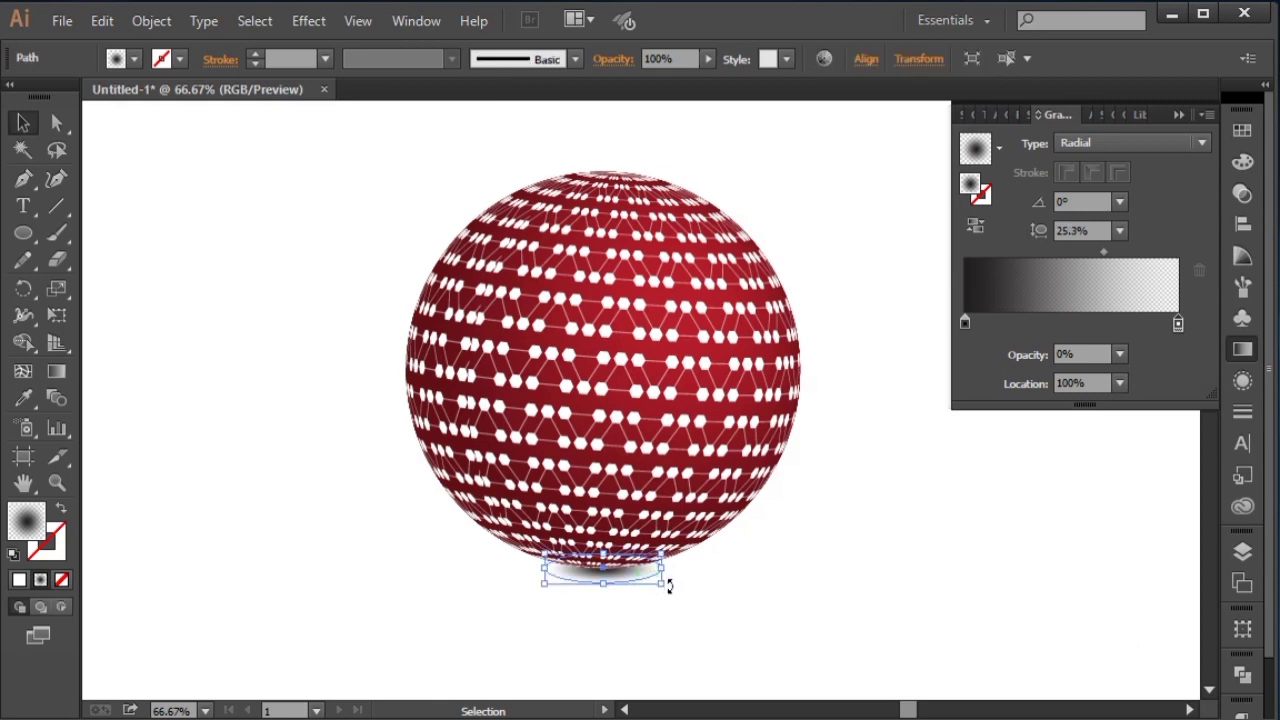
Enlarge the shadow ellipse proportionally about its centre and flatten it into a thin strip just below the sphere
left_click_drag(662, 585, 756, 617)
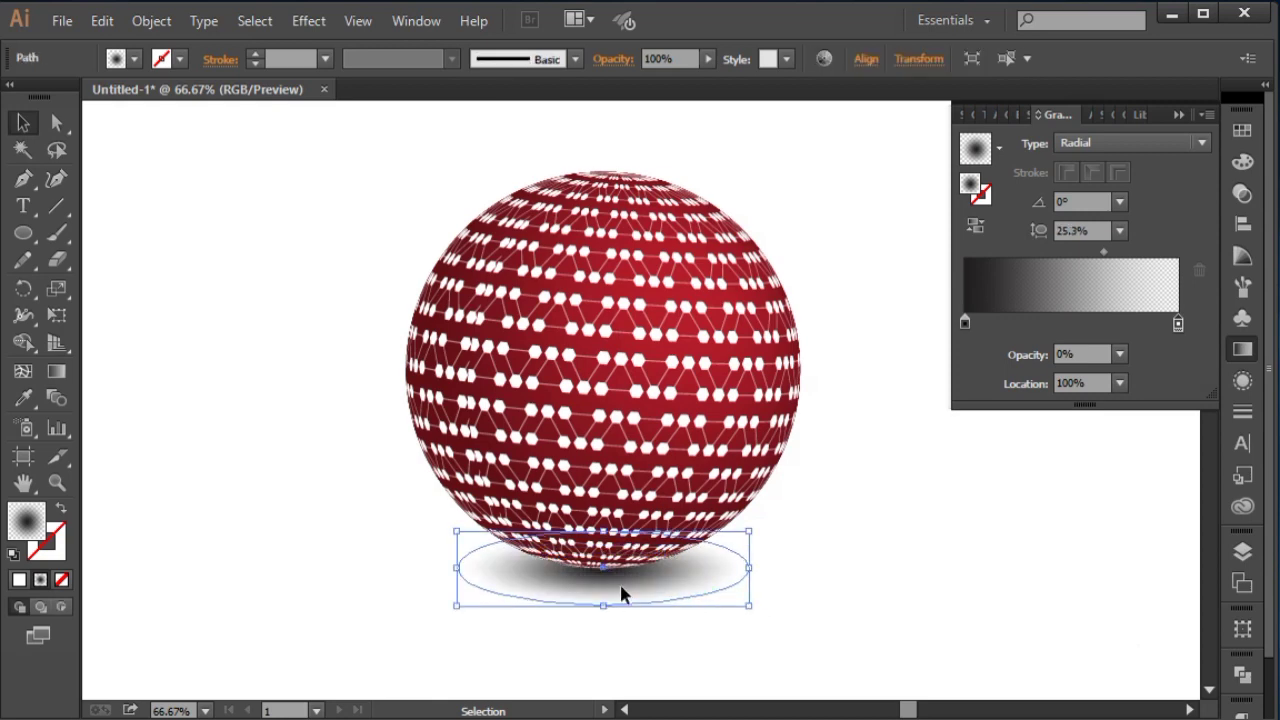
left_click_drag(621, 594, 621, 598)
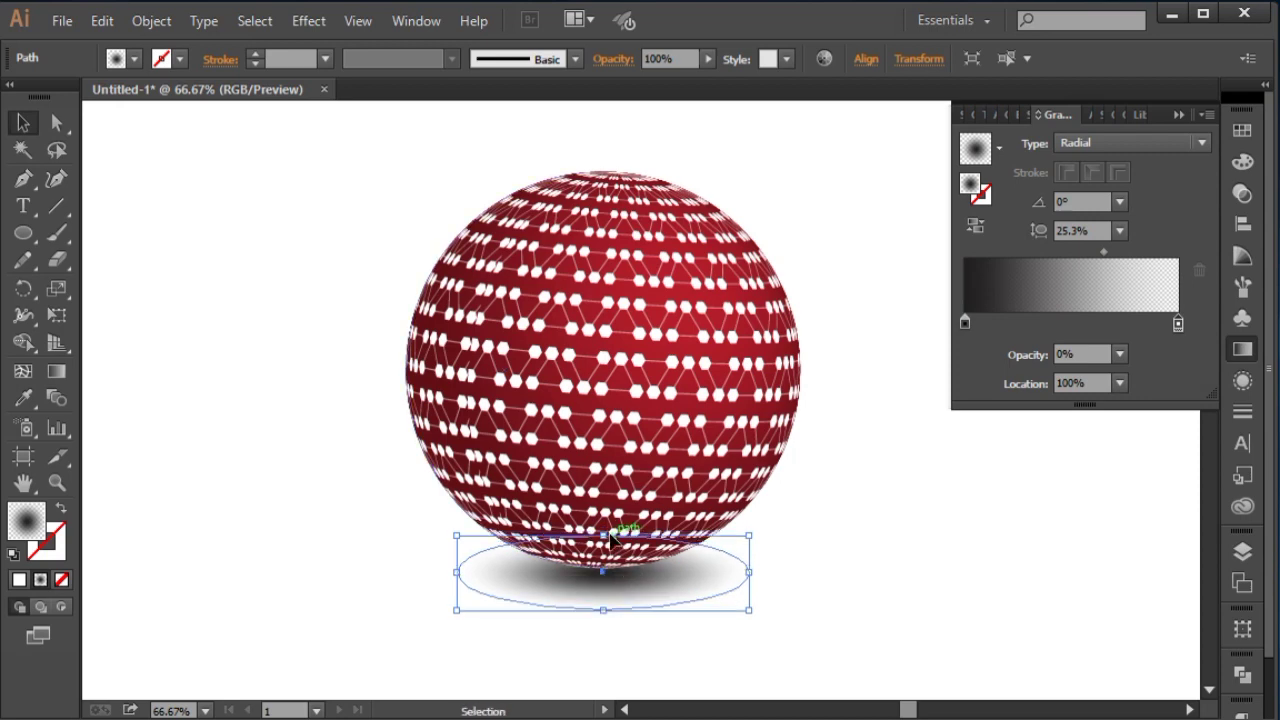
left_click_drag(607, 537, 607, 563)
Nudge the shadow slightly right and down to align it under the sphere, and deselect it
left_click(787, 542)
left_click_drag(783, 520, 718, 527)
left_click(676, 579)
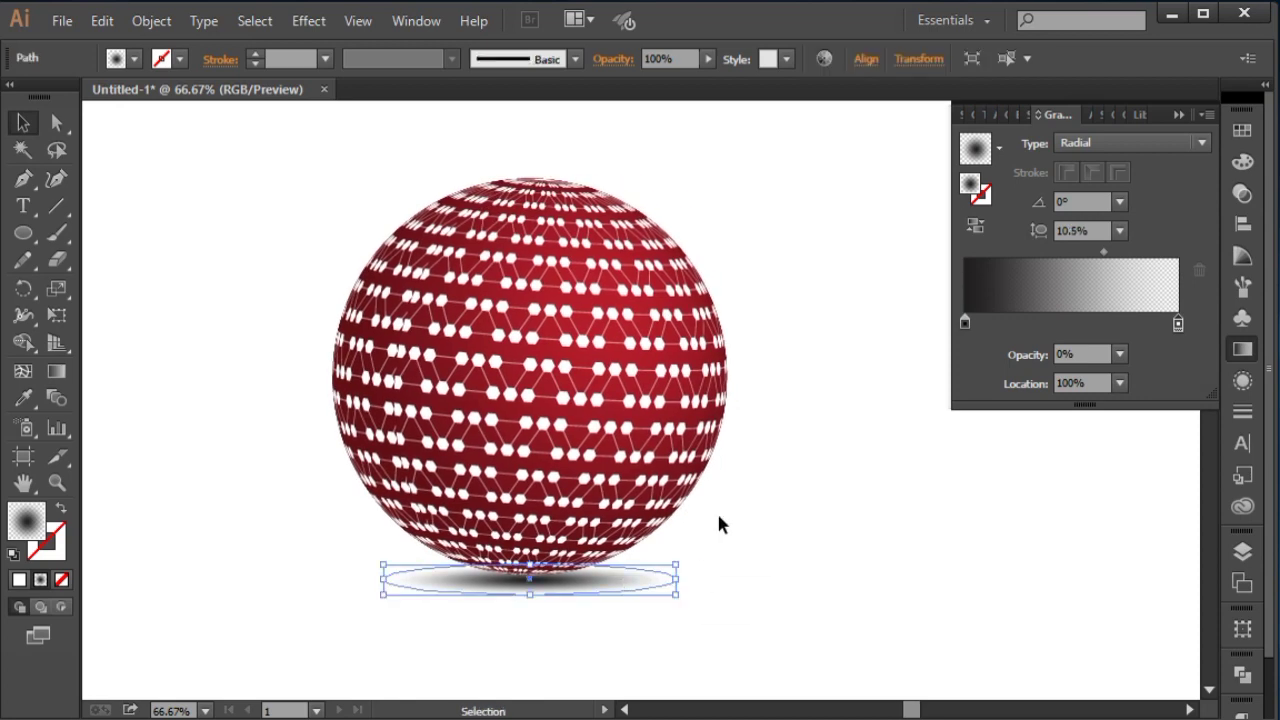
key("Left")
key("Right")
key("Right")
key("Down")
key("Down")
left_click(720, 522)
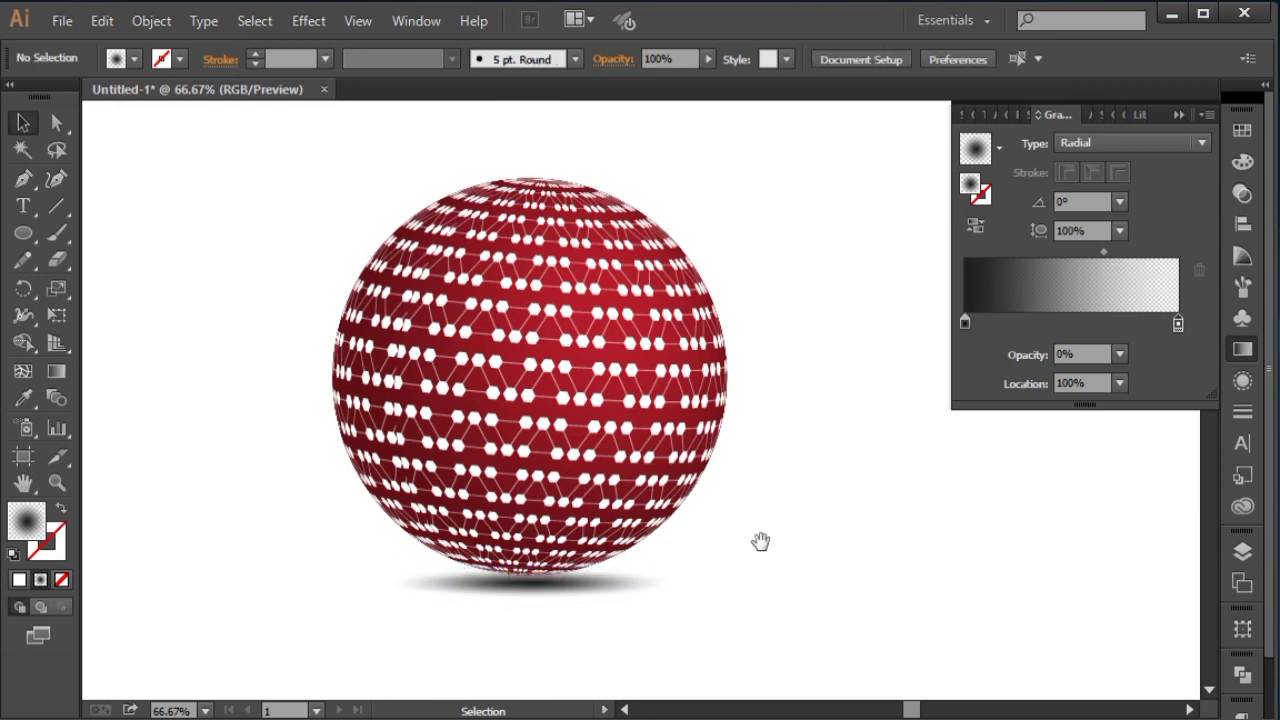
Draw a rectangle covering the whole artboard, from its upper-left corner to its lower-right corner
left_click_drag(757, 543, 697, 540)
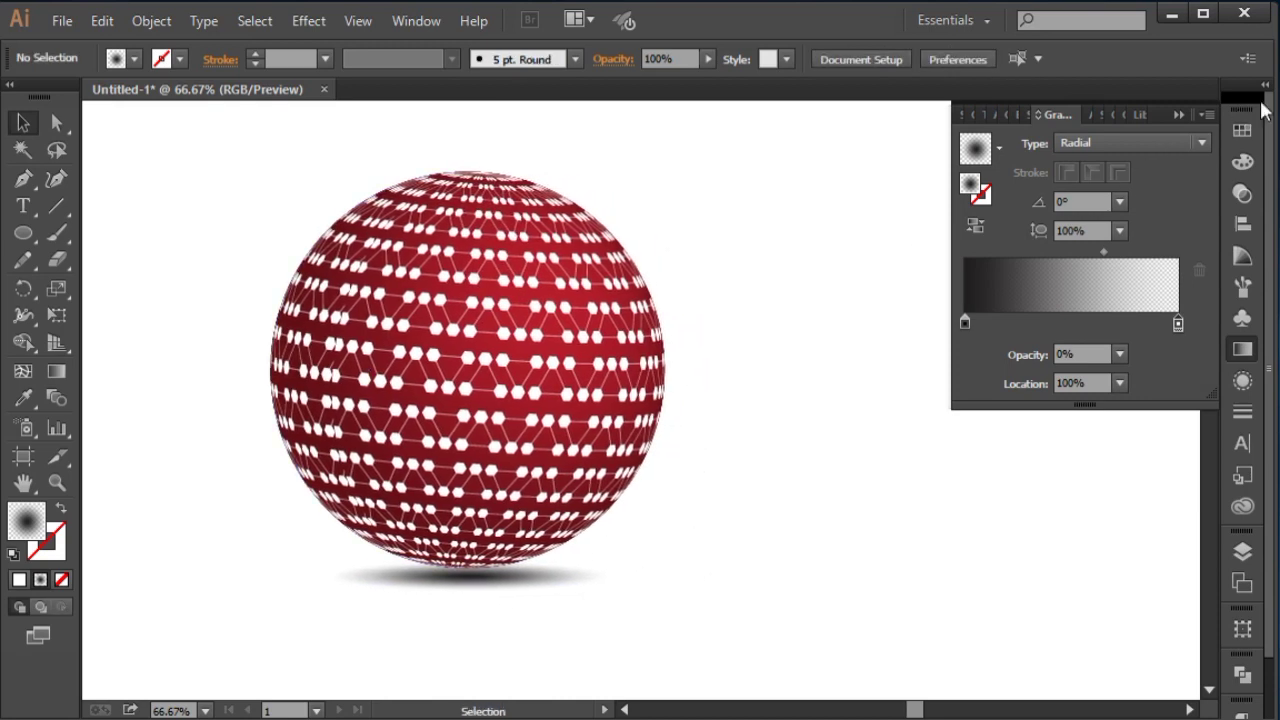
left_click(1178, 115)
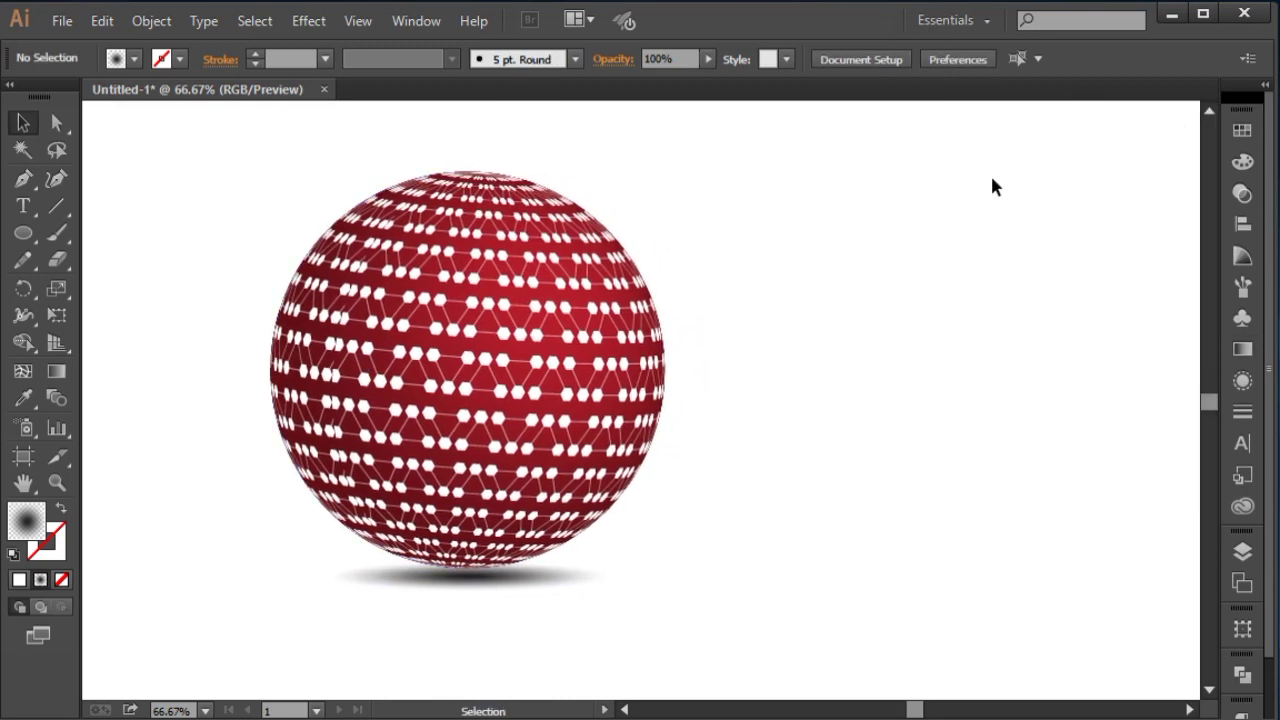
key("ctrl+minus")
key("ctrl+minus")
key("ctrl+minus")
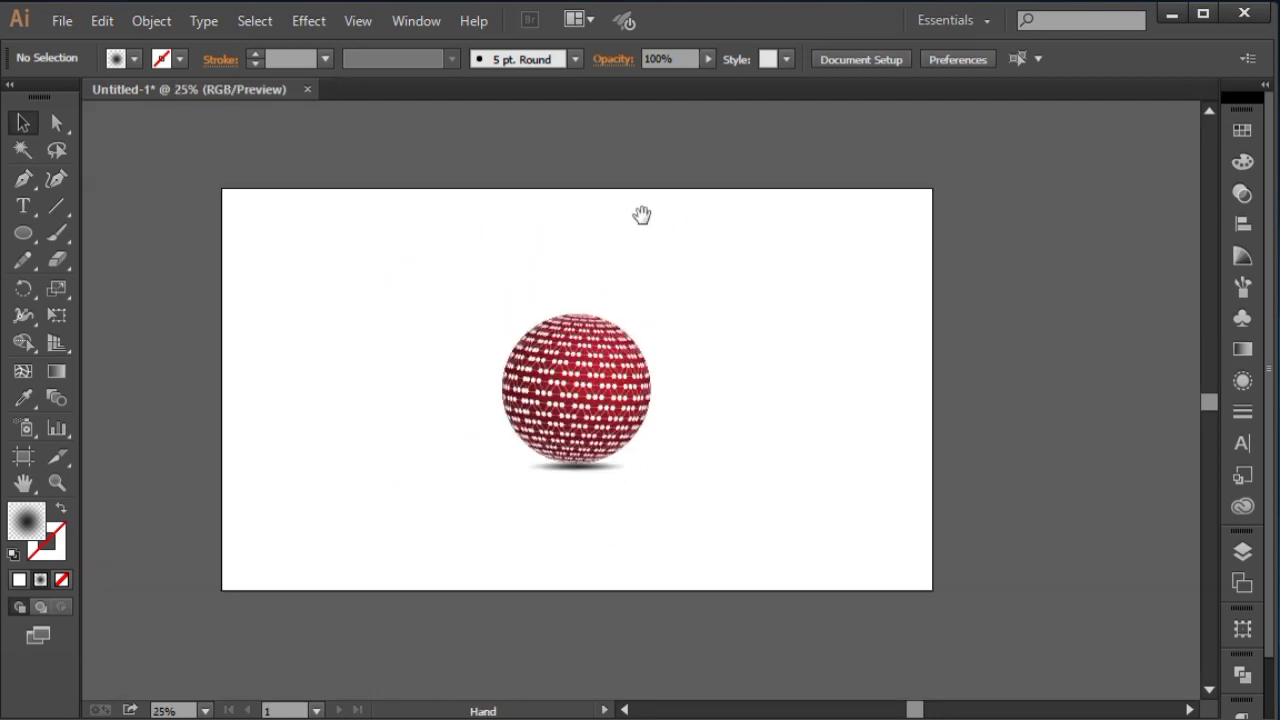
left_click_drag(417, 220, 688, 487)
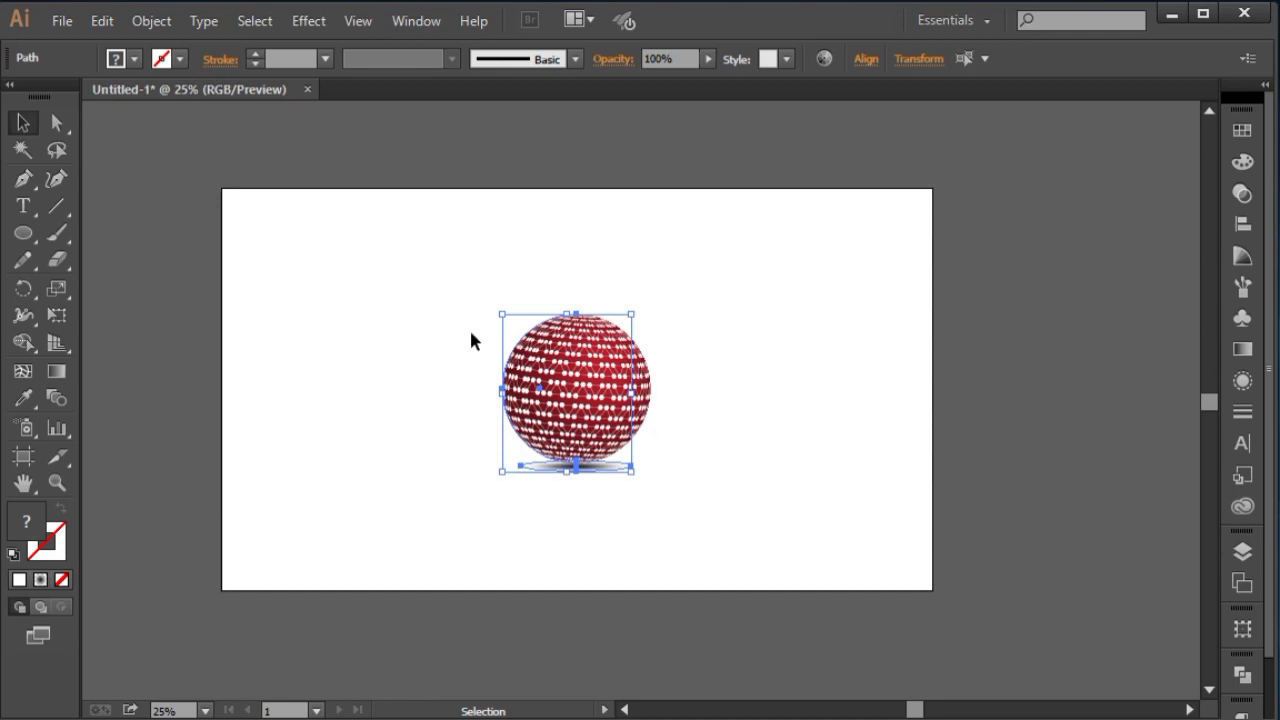
left_click(233, 267)
left_click(35, 231)
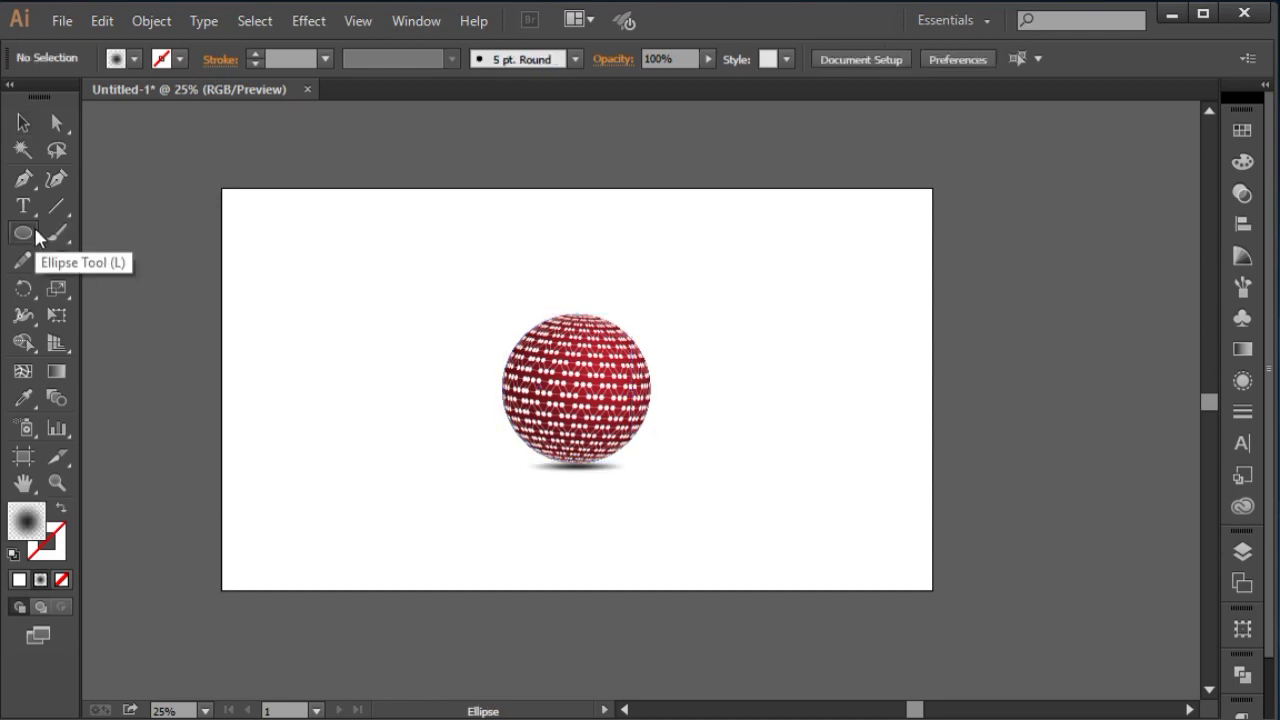
left_click_drag(35, 230, 68, 236)
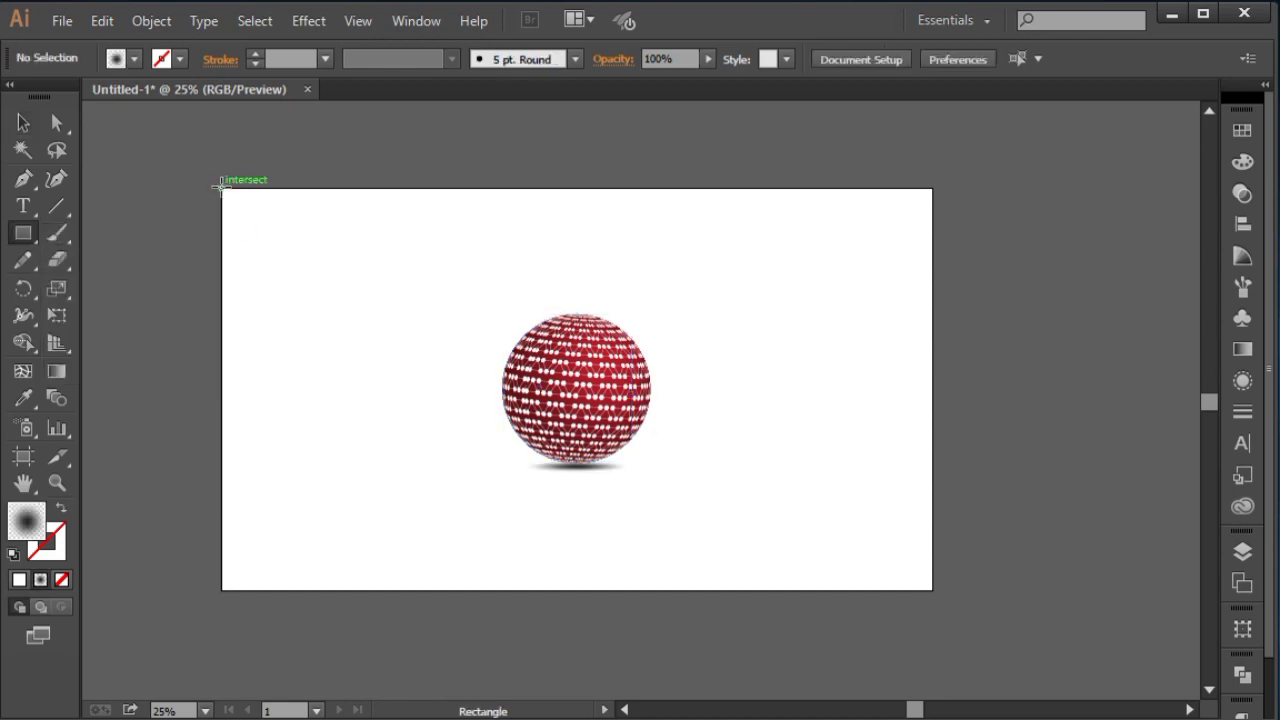
left_click_drag(222, 187, 931, 590)
left_click(20, 124)
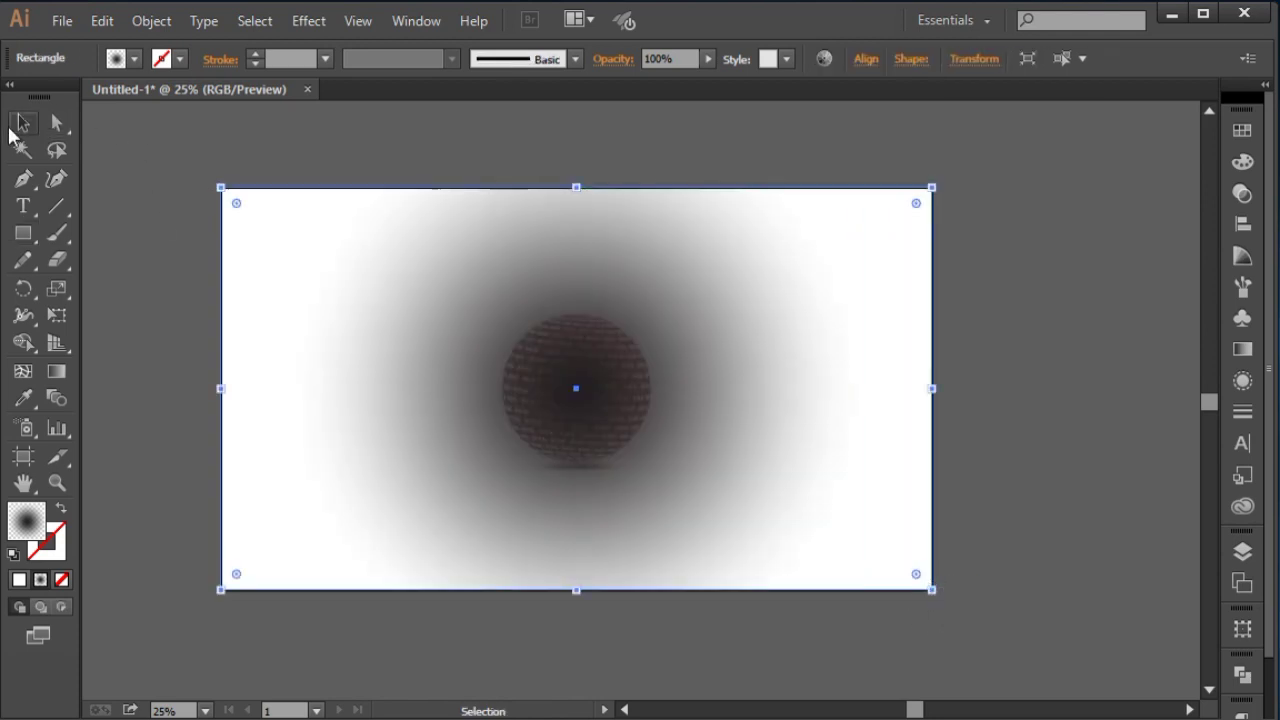
Send the artboard-sized rectangle to the back, behind the sphere and its shadow
right_click(295, 216)
mouse_move(400, 533)
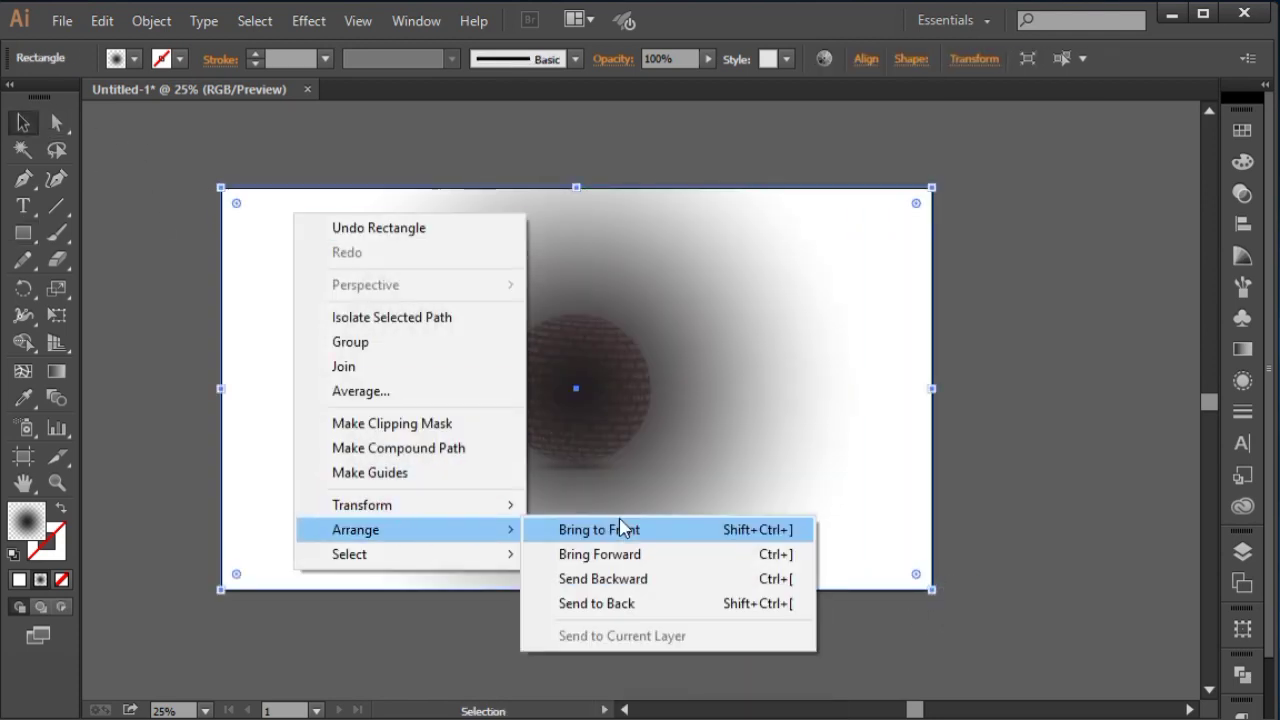
left_click(660, 604)
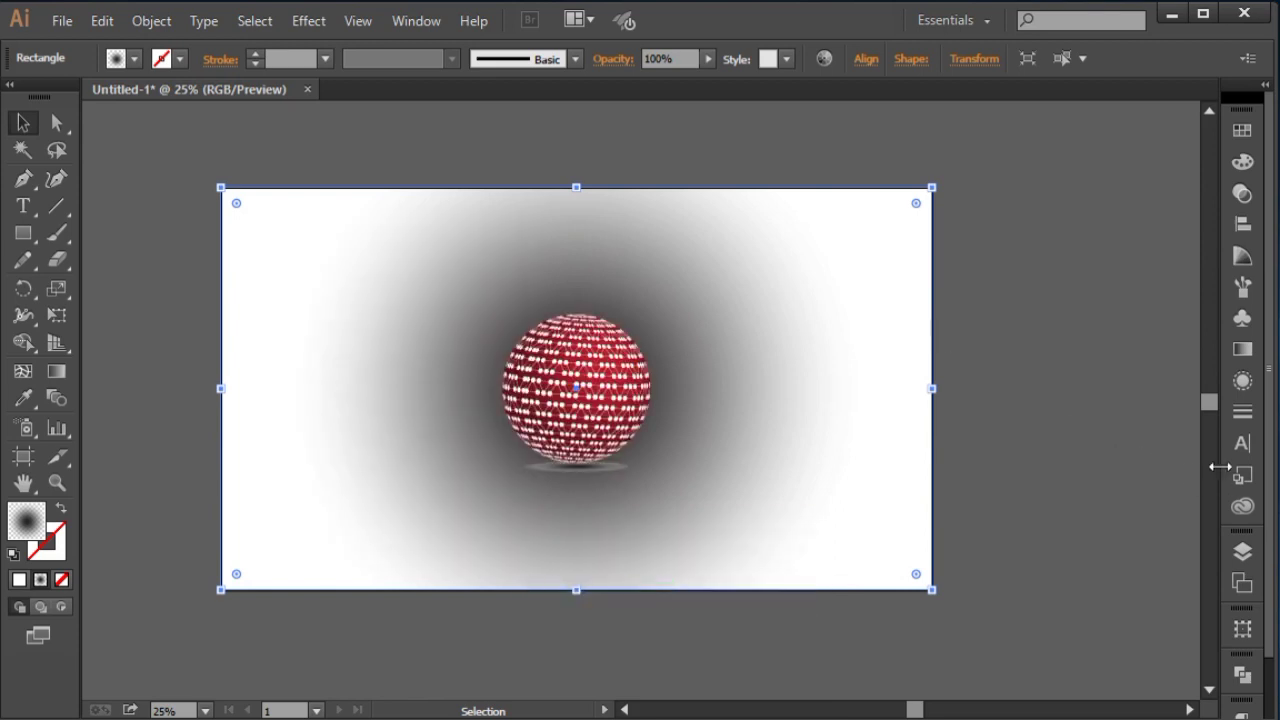
Set the background gradient's white stop to 100% opacity and shift the gradient midpoint to 54.59%
left_click(1244, 360)
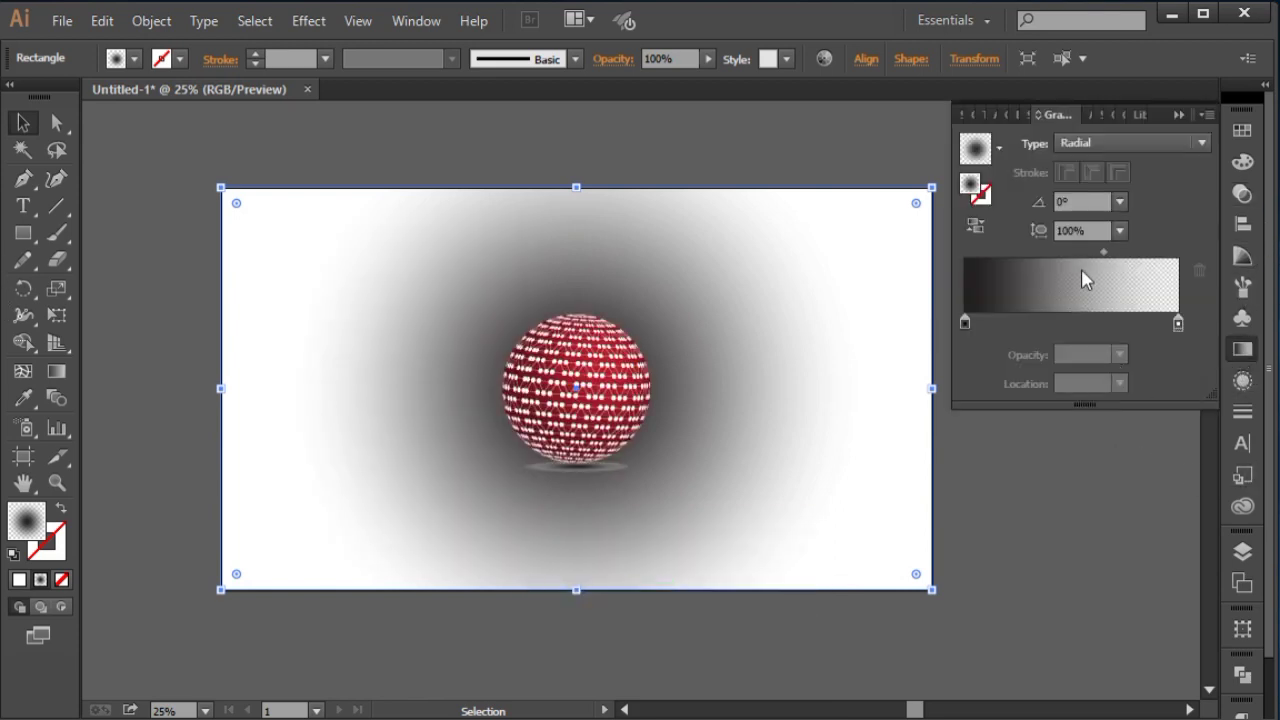
left_click(1177, 323)
left_click(1121, 355)
left_click(1131, 627)
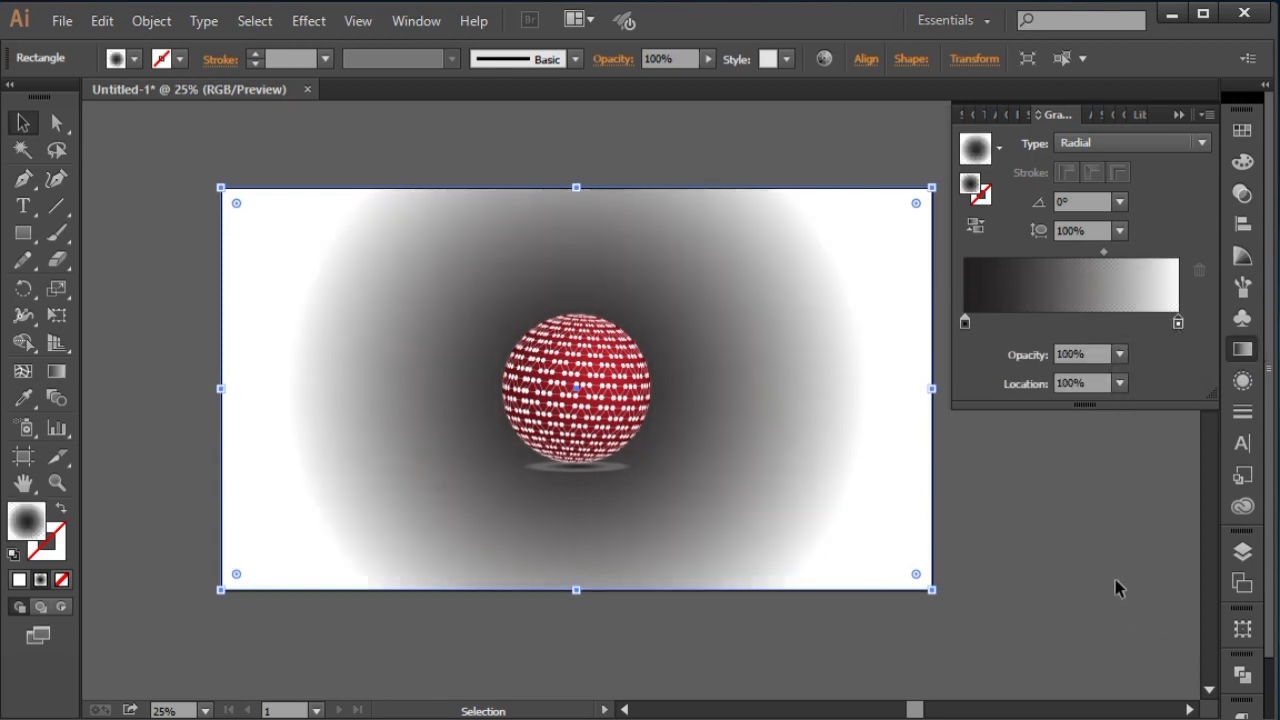
mouse_move(1101, 252)
left_mouse_down()
mouse_move(1053, 254)
mouse_move(1079, 251)
left_mouse_up()
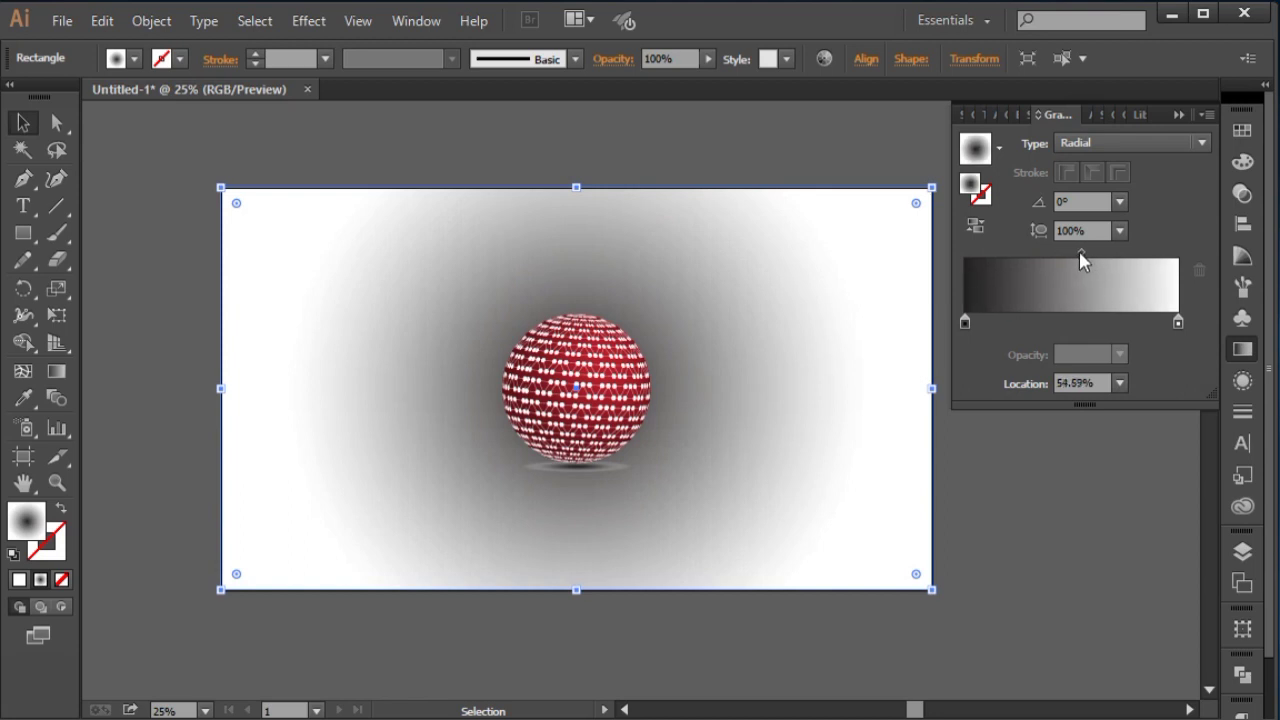
Reverse the background's radial gradient and recolour its black outer stop with a light gray swatch
left_click(976, 225)
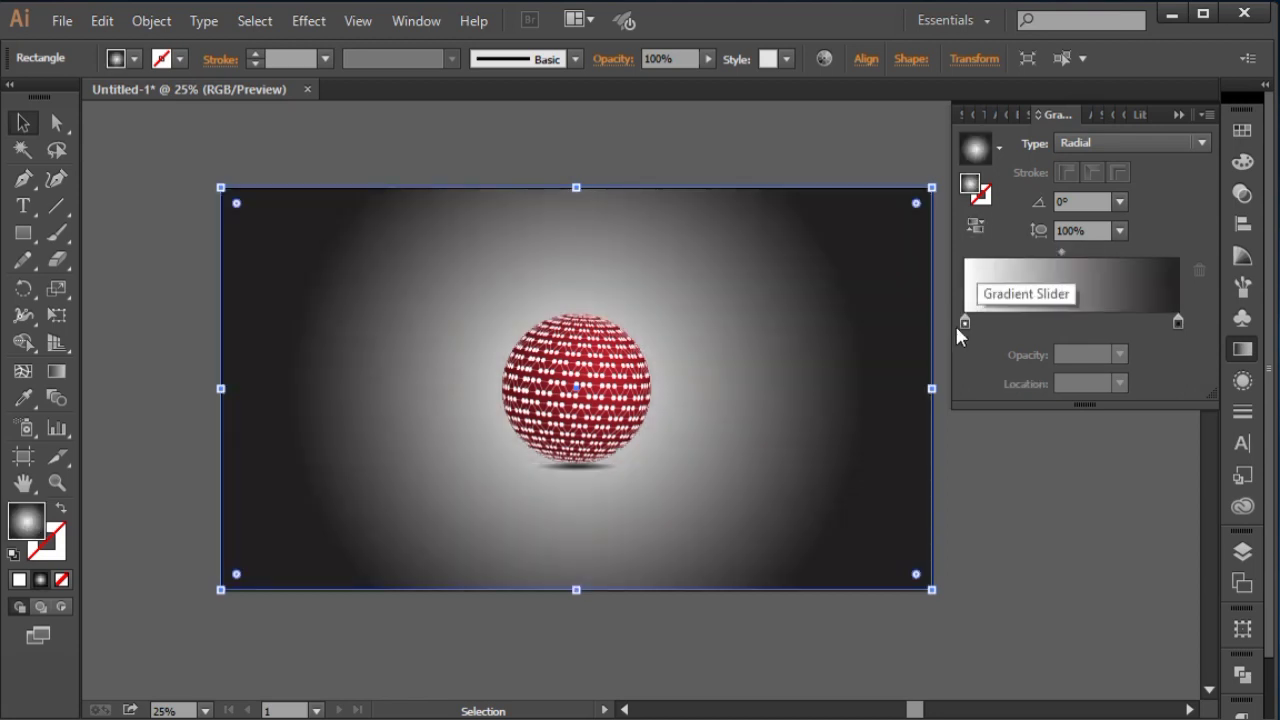
double_click(1178, 322)
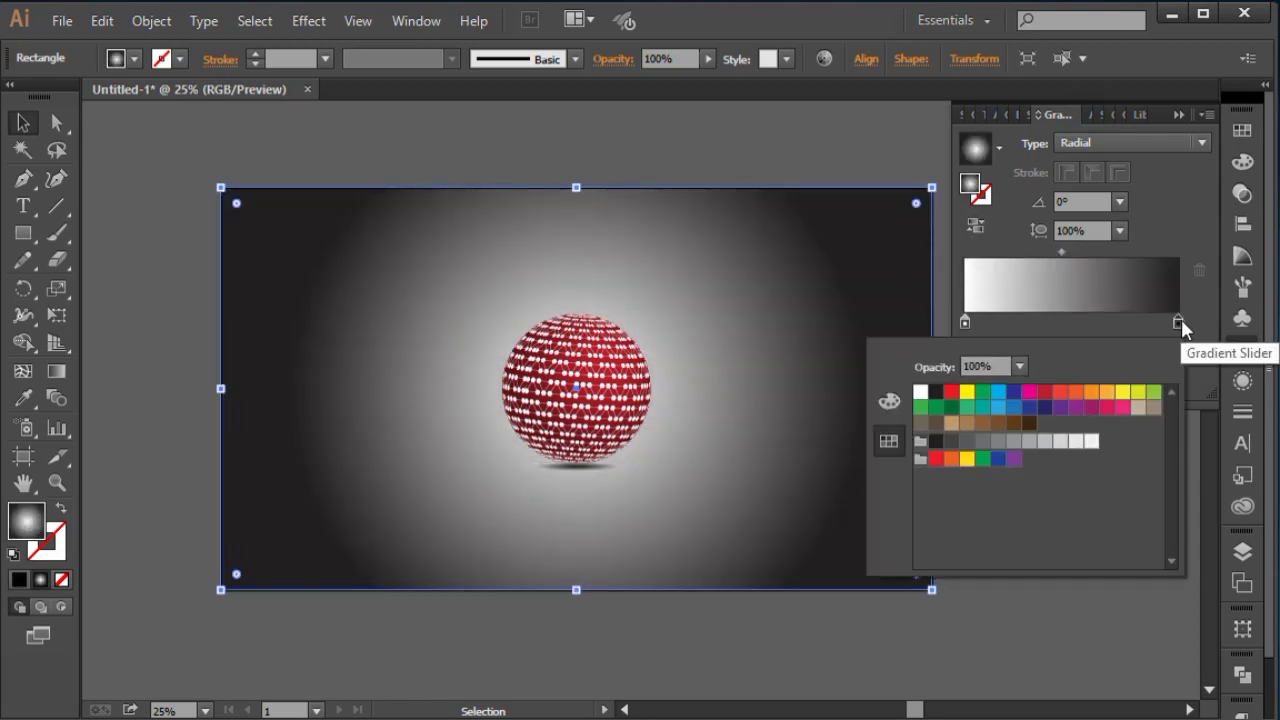
left_click(1062, 444)
left_click(1076, 444)
left_click(1090, 443)
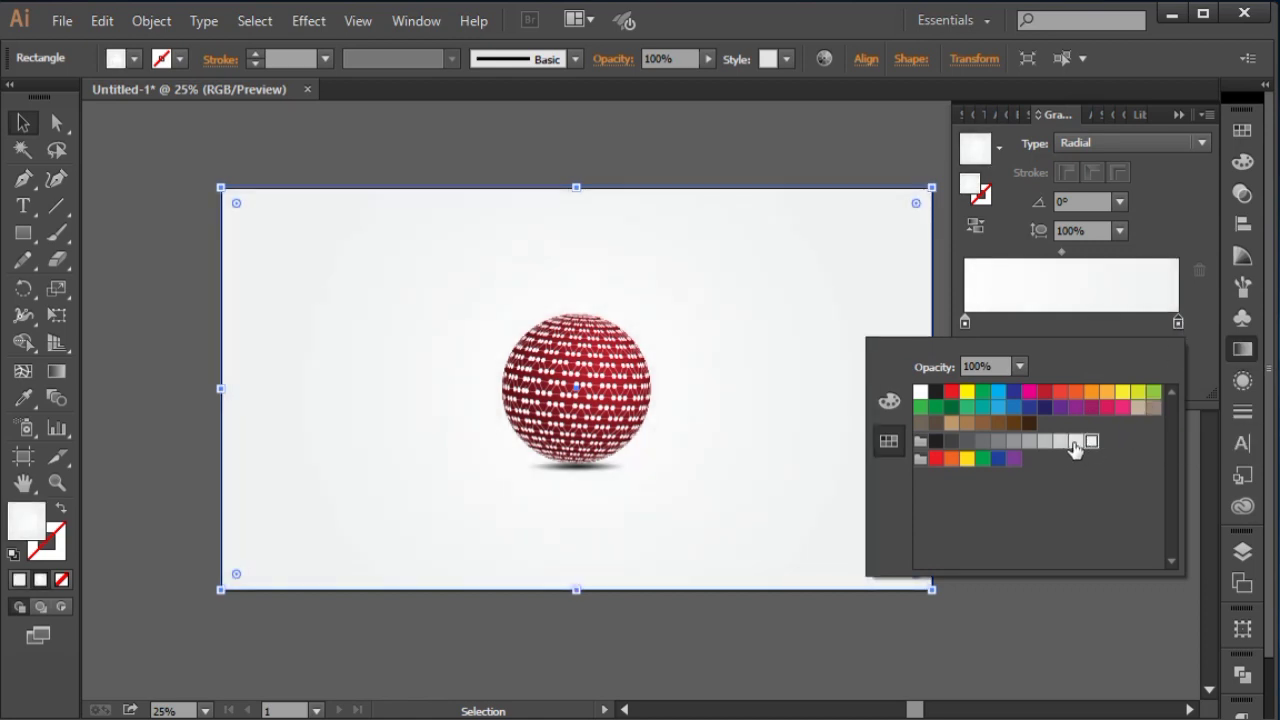
left_click(1060, 444)
left_click(1046, 443)
left_click(1028, 444)
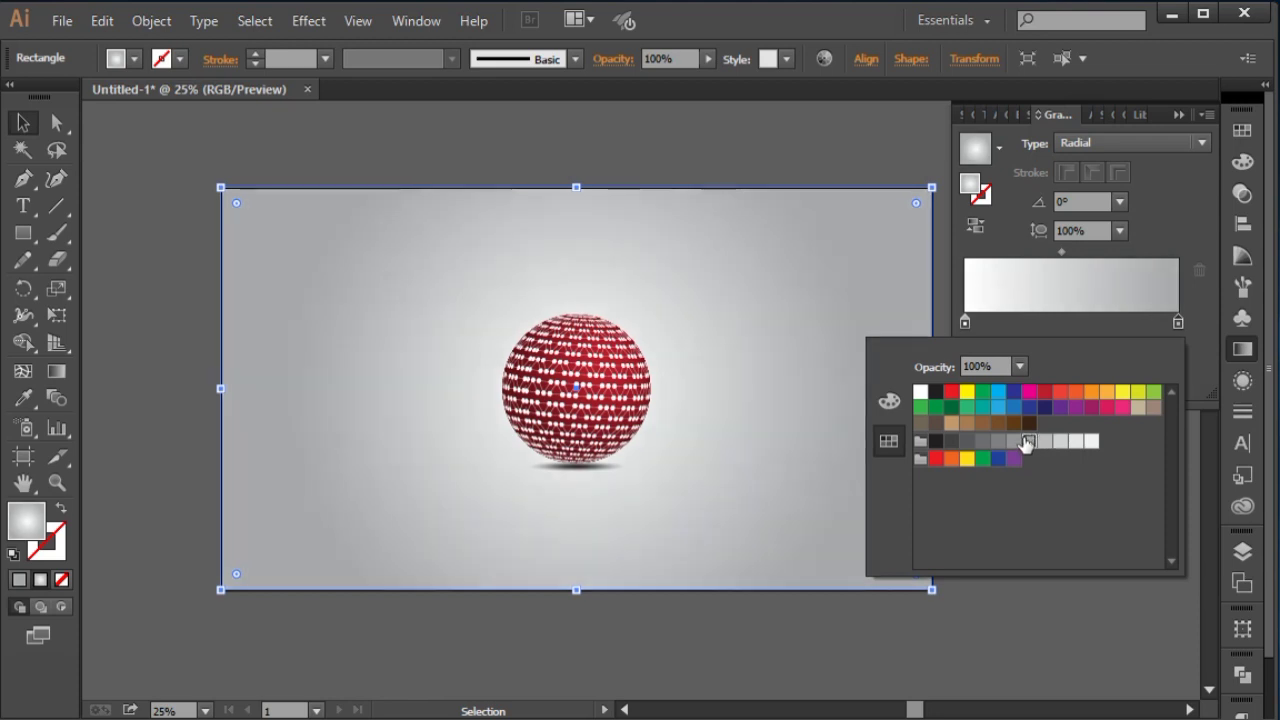
left_click(1046, 443)
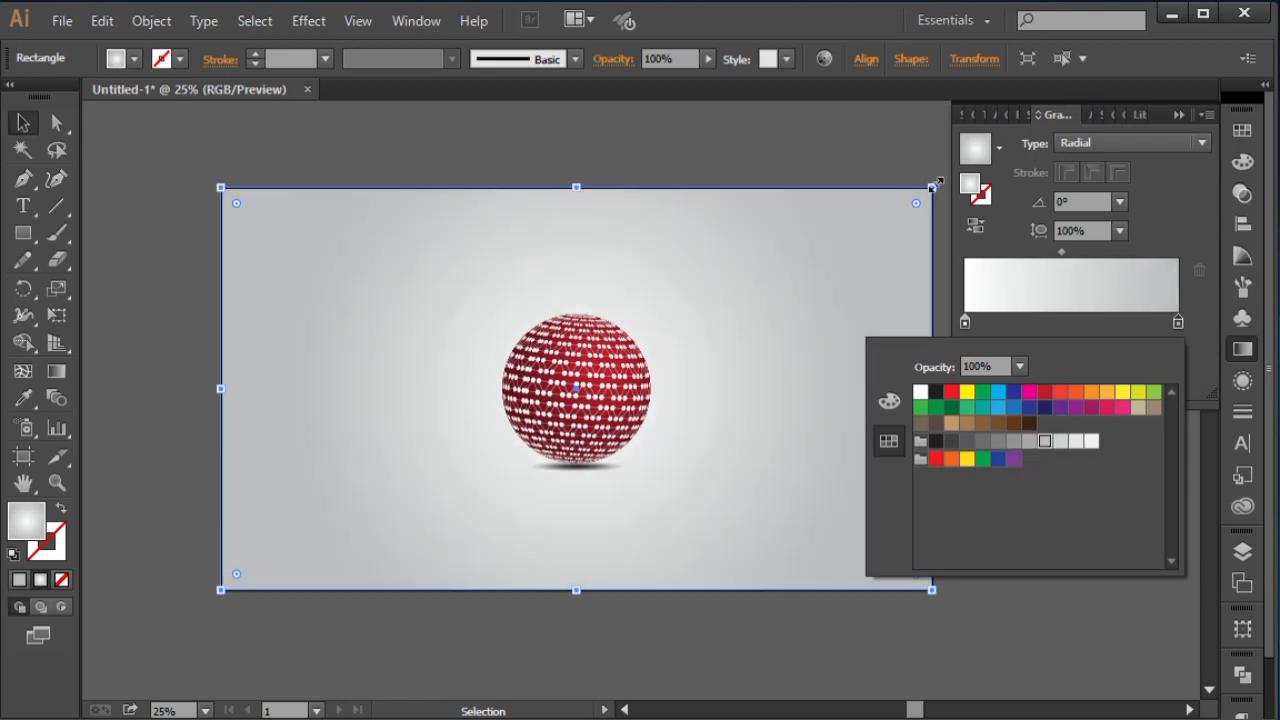
left_click(929, 126)
Set the background gradient's midpoint location to 50% and close the gradient settings
left_click(1060, 252)
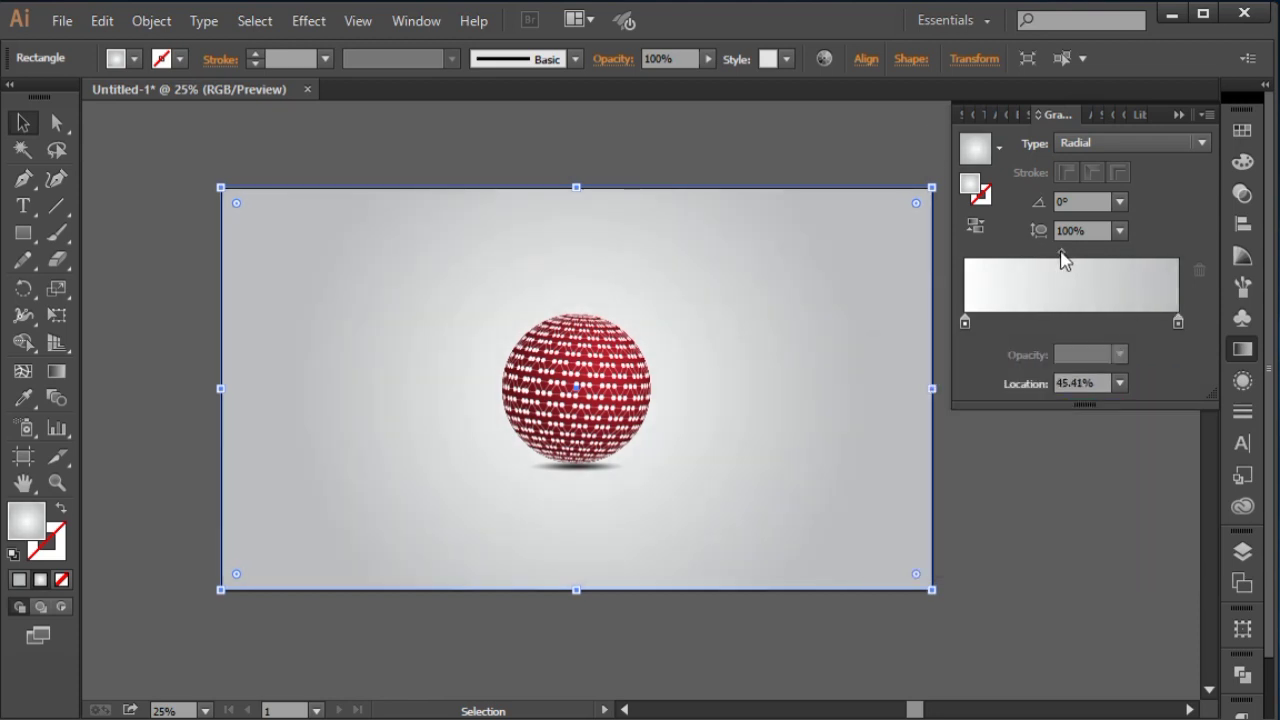
left_click(1118, 385)
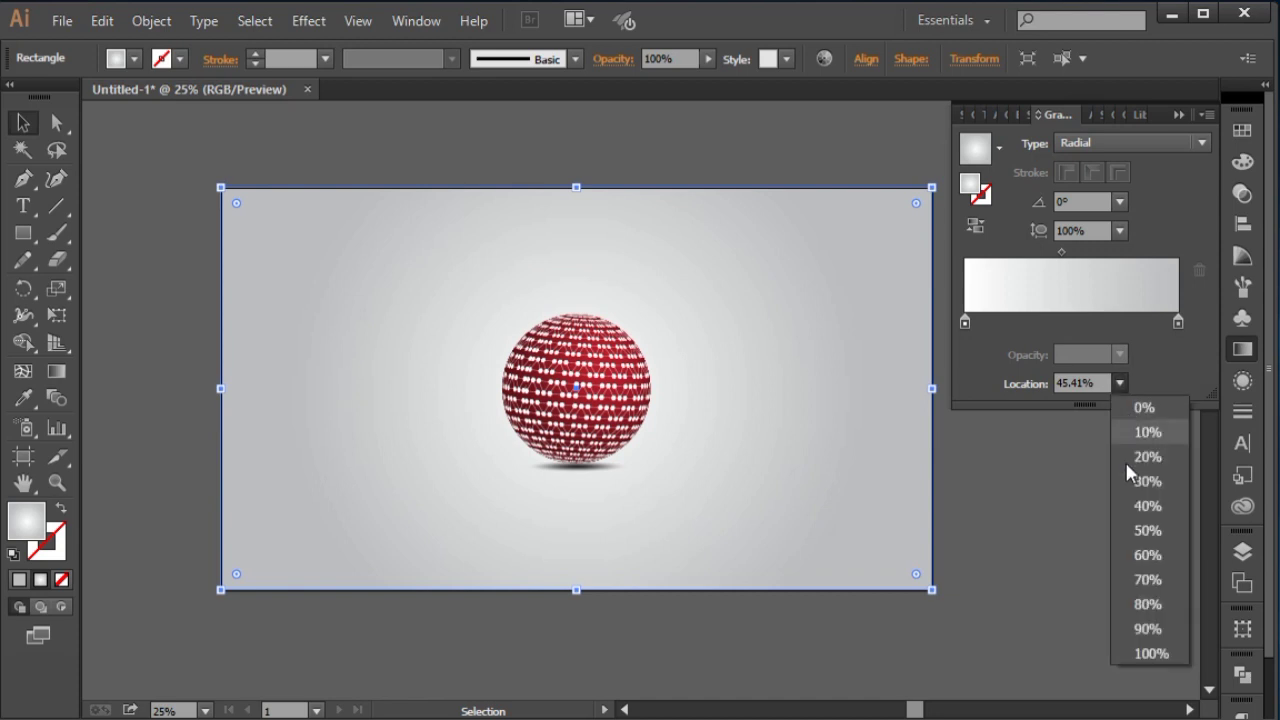
left_click(1142, 530)
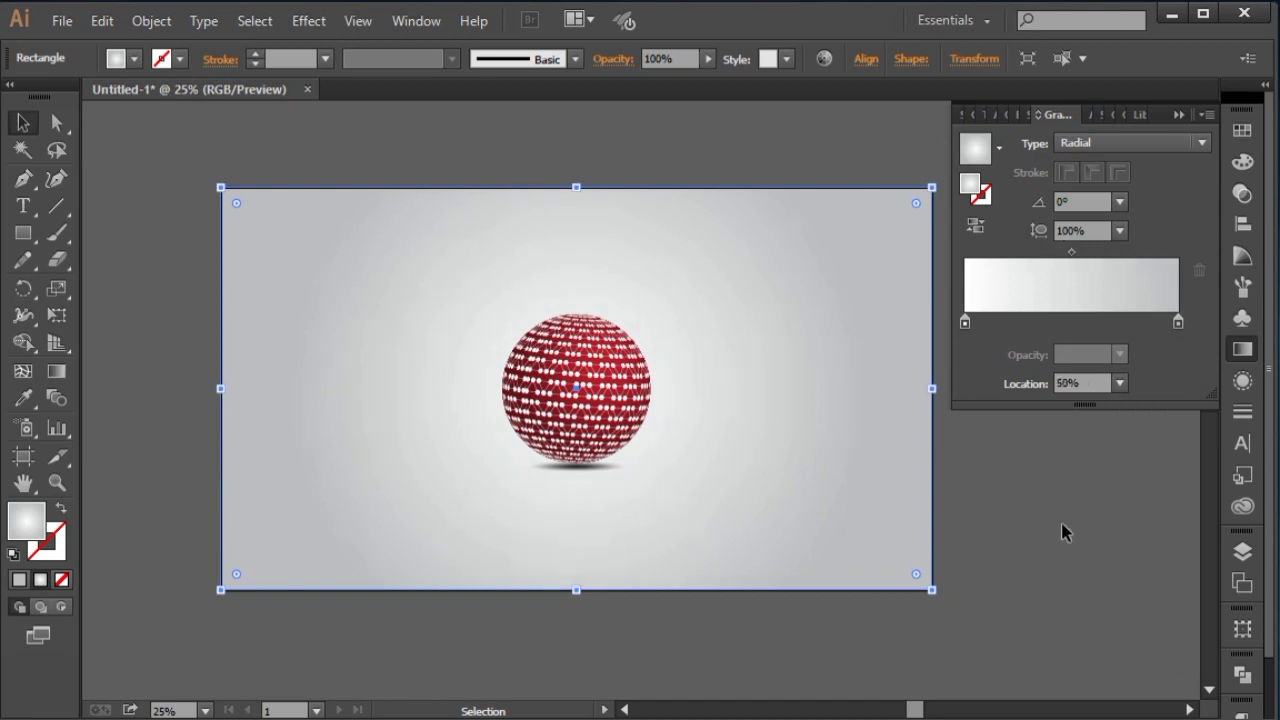
left_click(1183, 113)
left_click(915, 155)
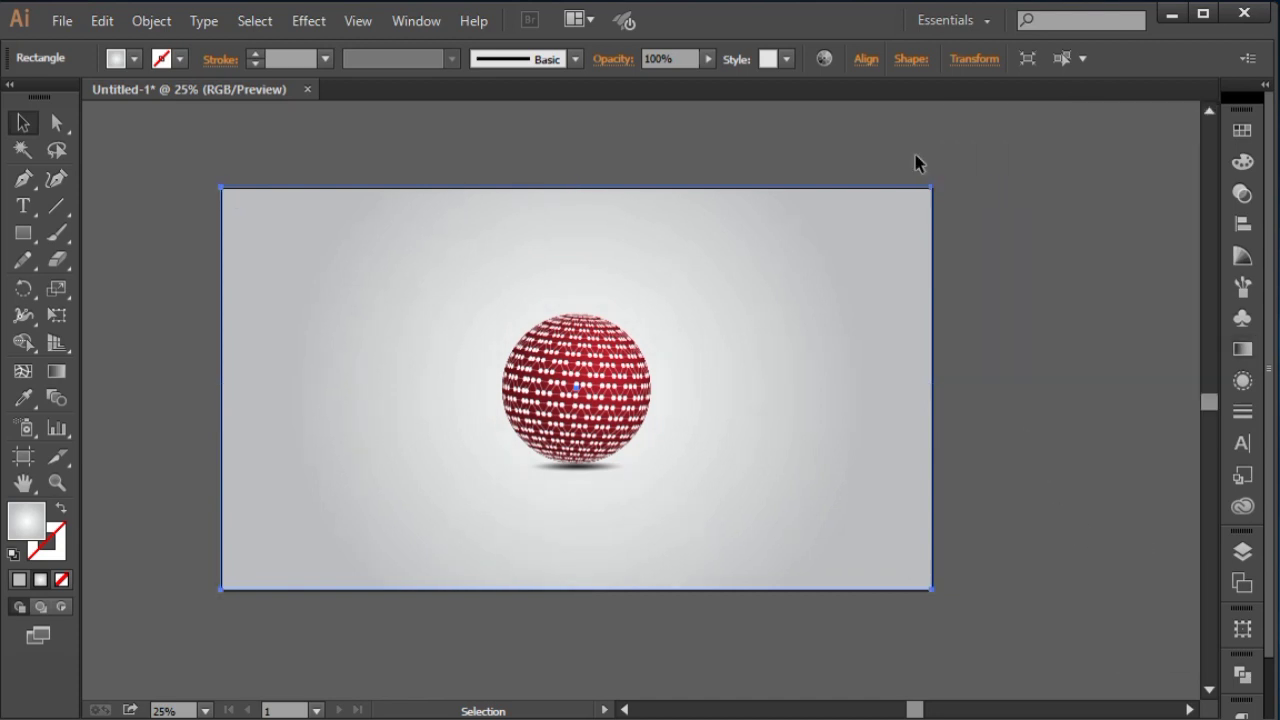
Lock the gradient background rectangle
left_click(836, 212)
left_click(172, 21)
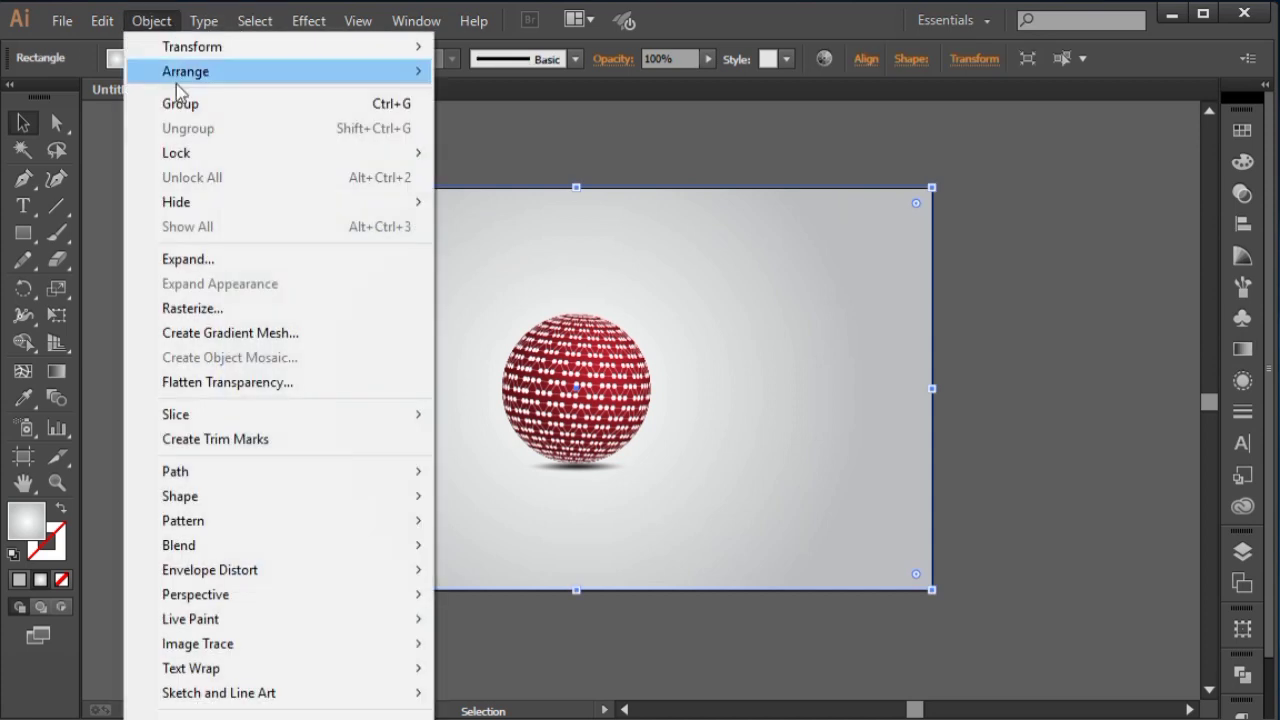
mouse_move(190, 153)
left_click(478, 163)
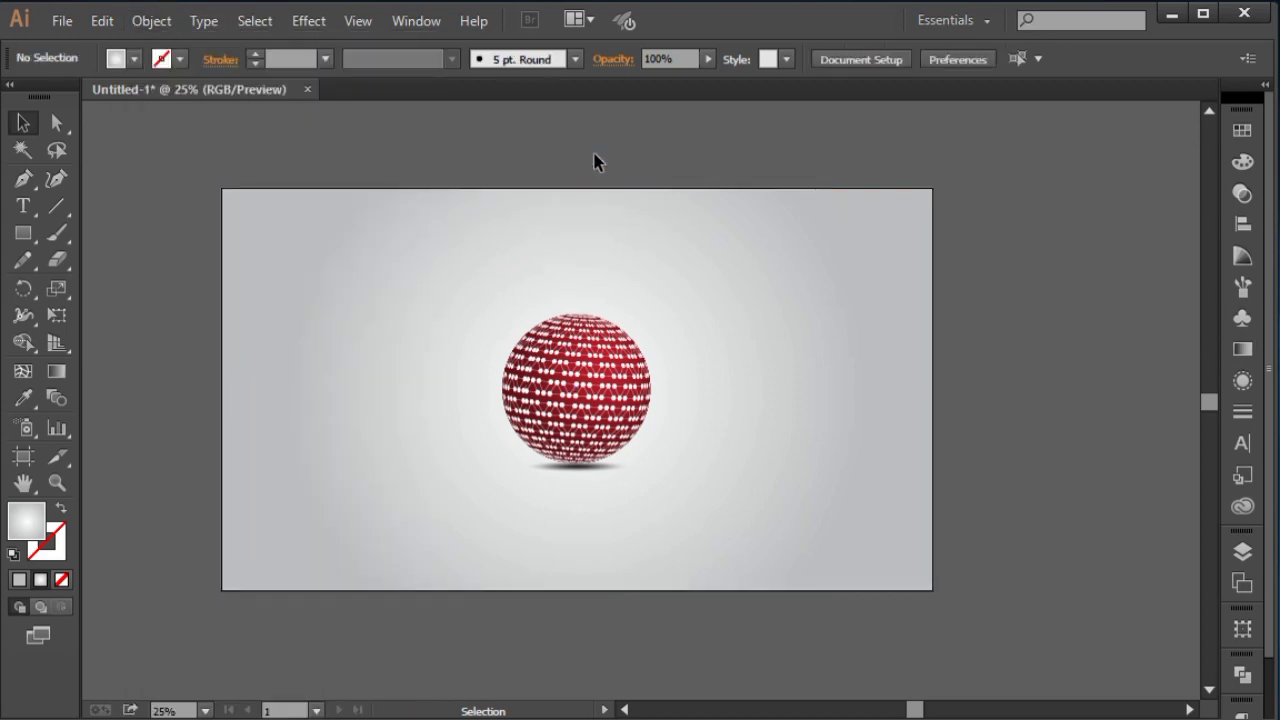
Group the sphere with its shadow and enlarge the group proportionally about its centre, then deselect it
left_click_drag(468, 271, 703, 533)
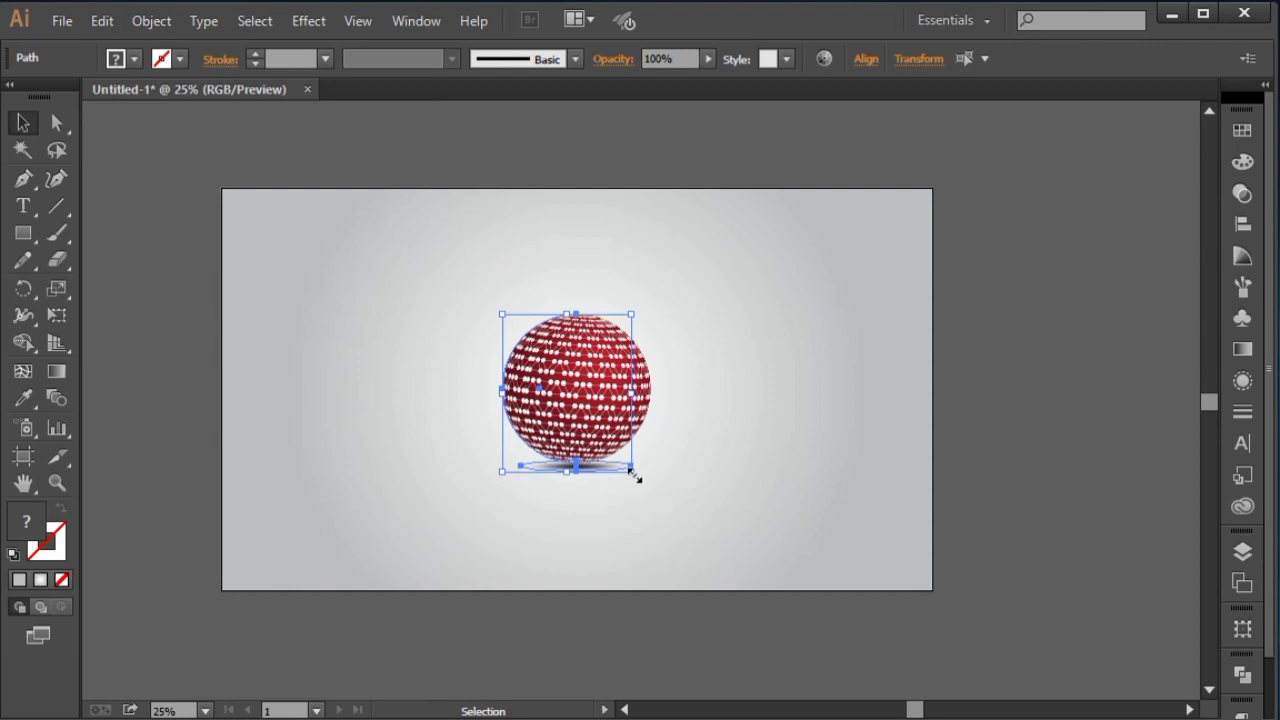
right_click(608, 364)
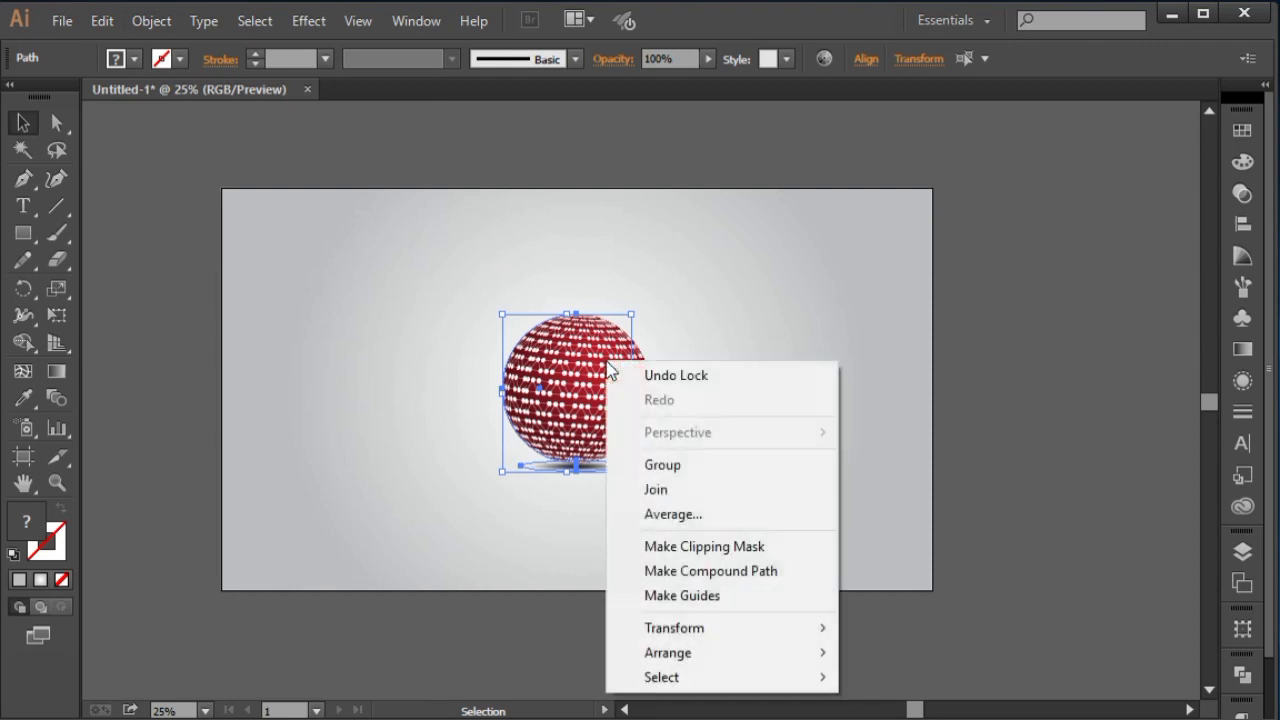
left_click(634, 464)
left_click_drag(634, 470, 693, 528)
left_click_drag(728, 395, 726, 393)
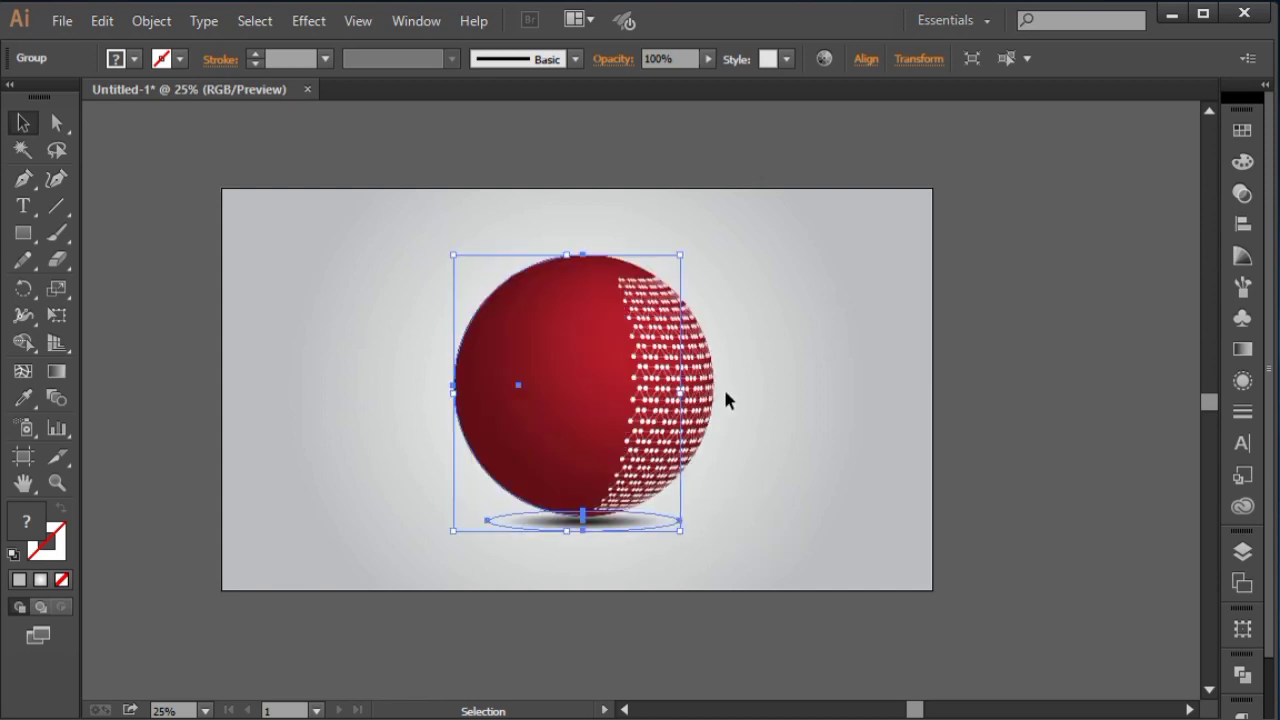
left_click(740, 366)
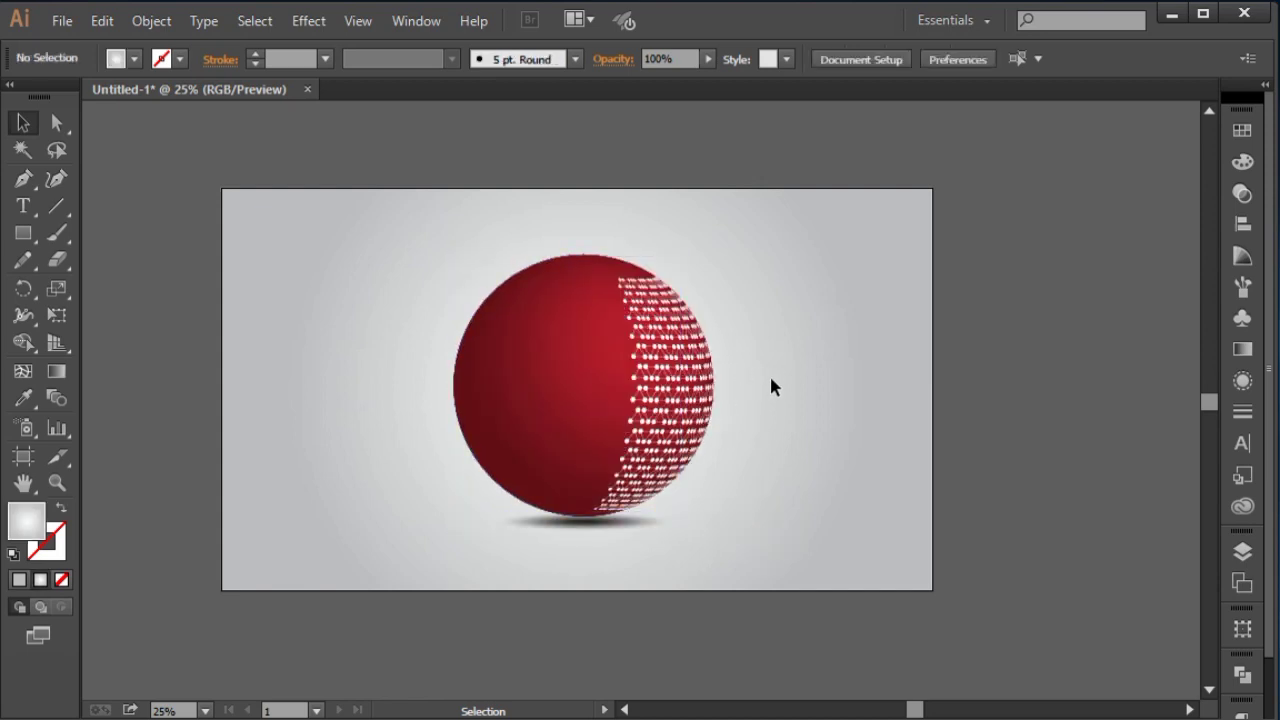
Display the group's appearance attributes and ungroup the sphere from its shadow
left_click(659, 331)
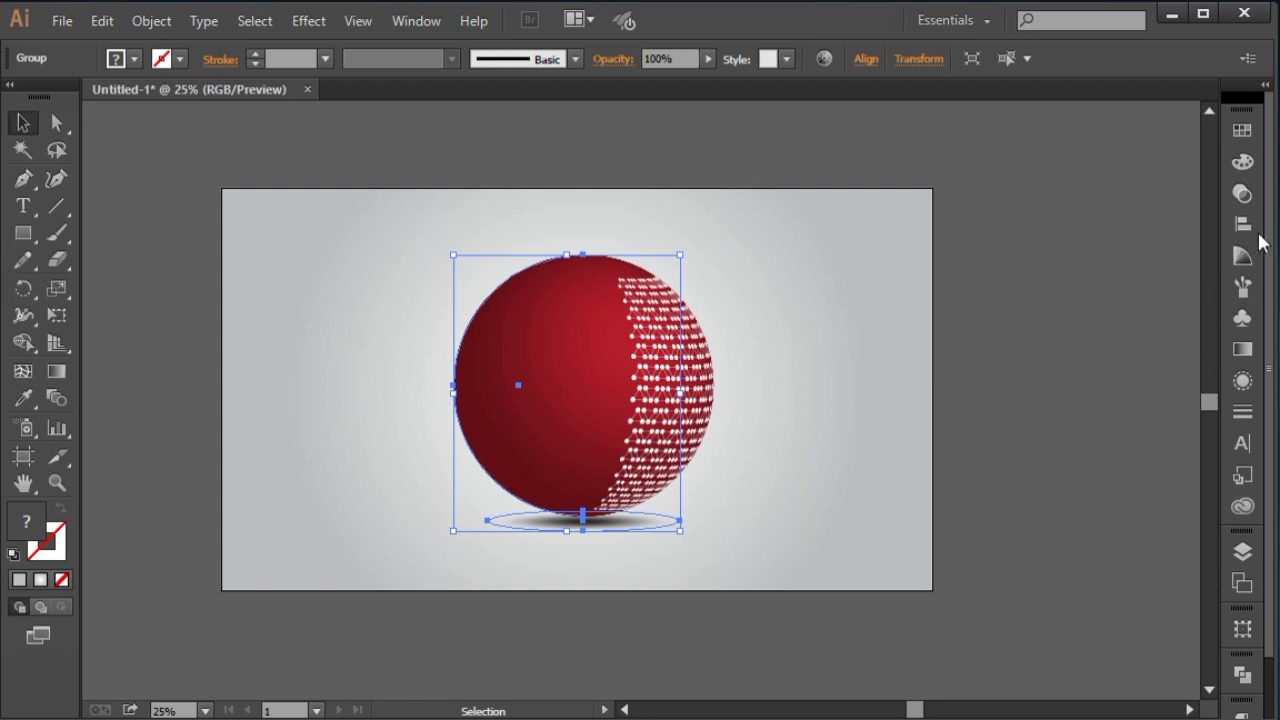
left_click(1242, 193)
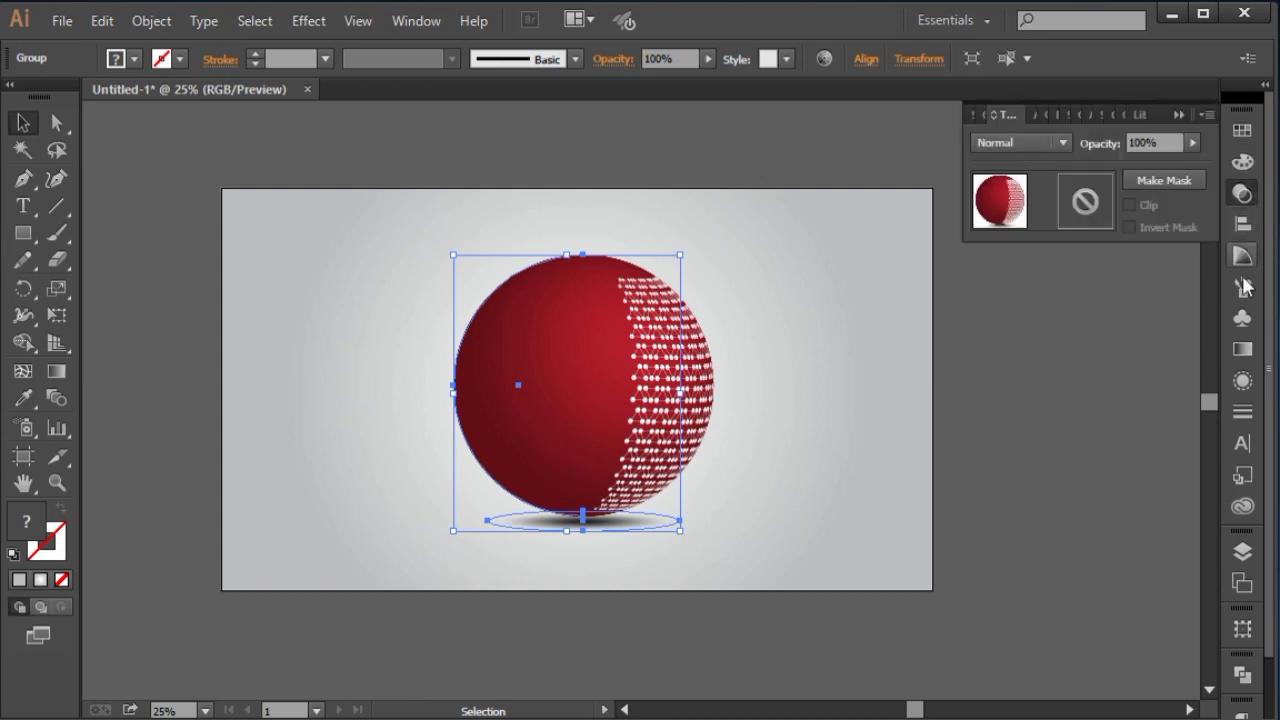
left_click(1242, 380)
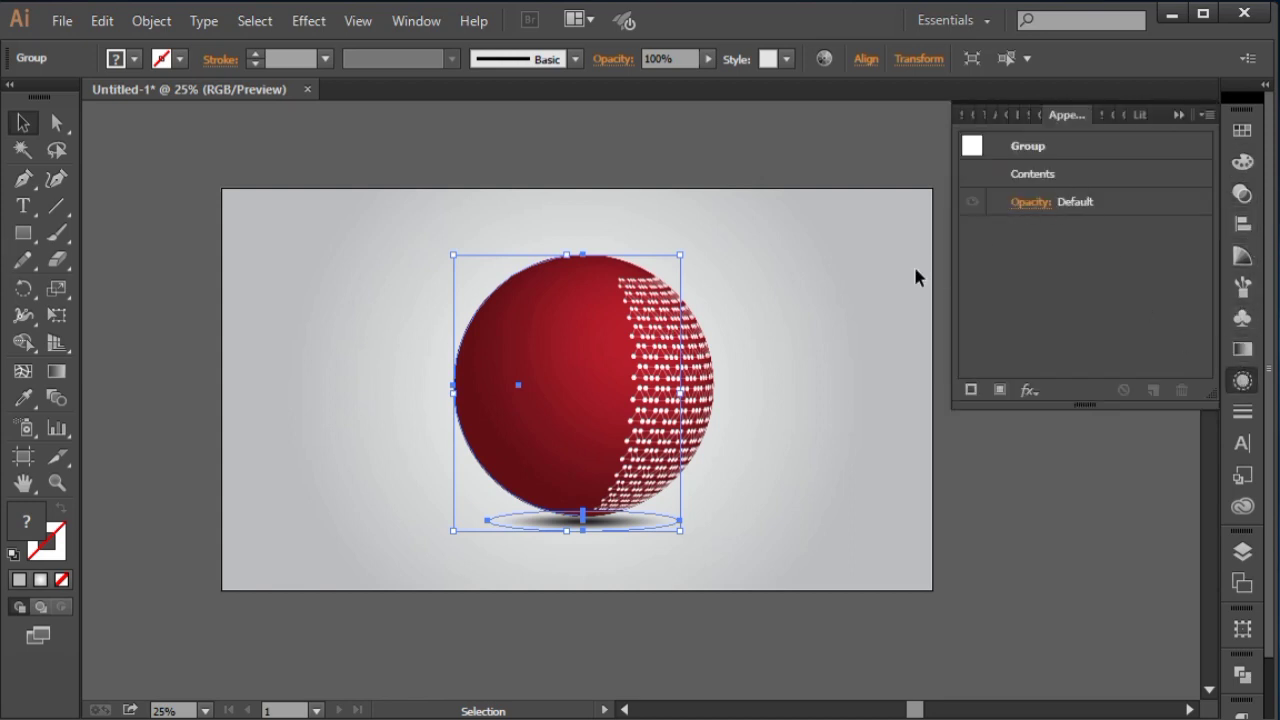
left_click(774, 260)
left_click(636, 280)
right_click(636, 277)
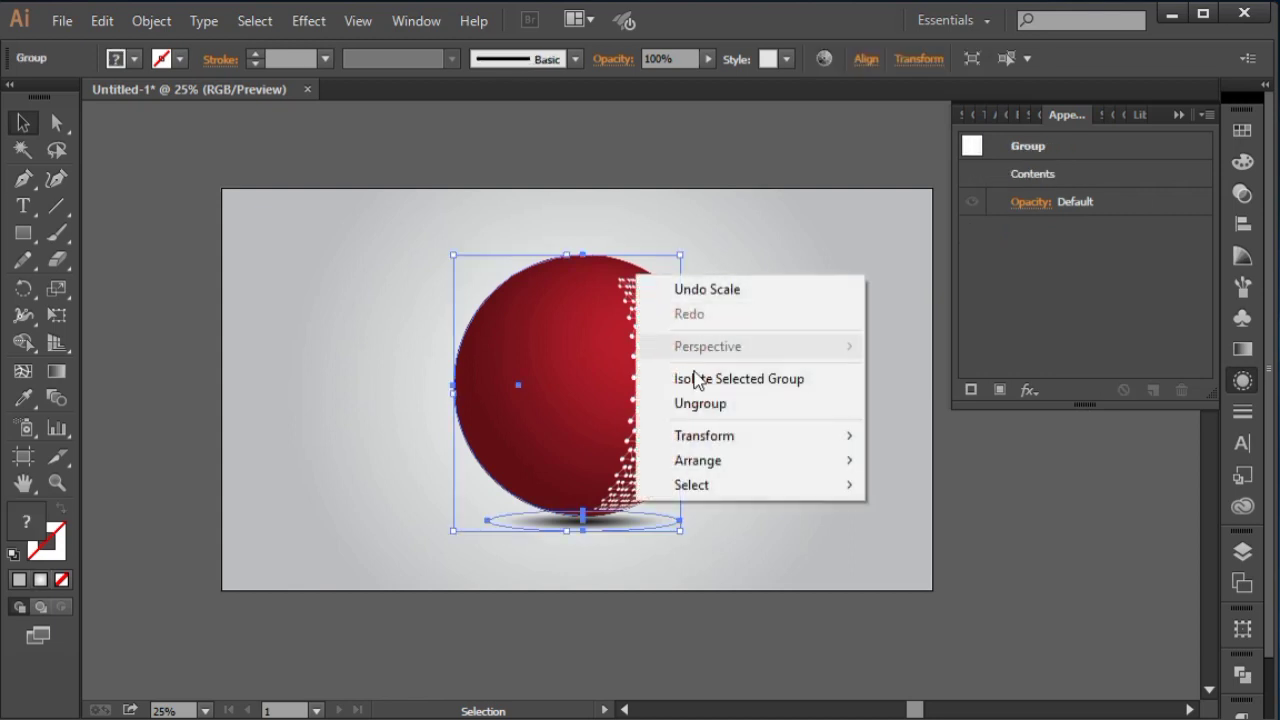
left_click(703, 403)
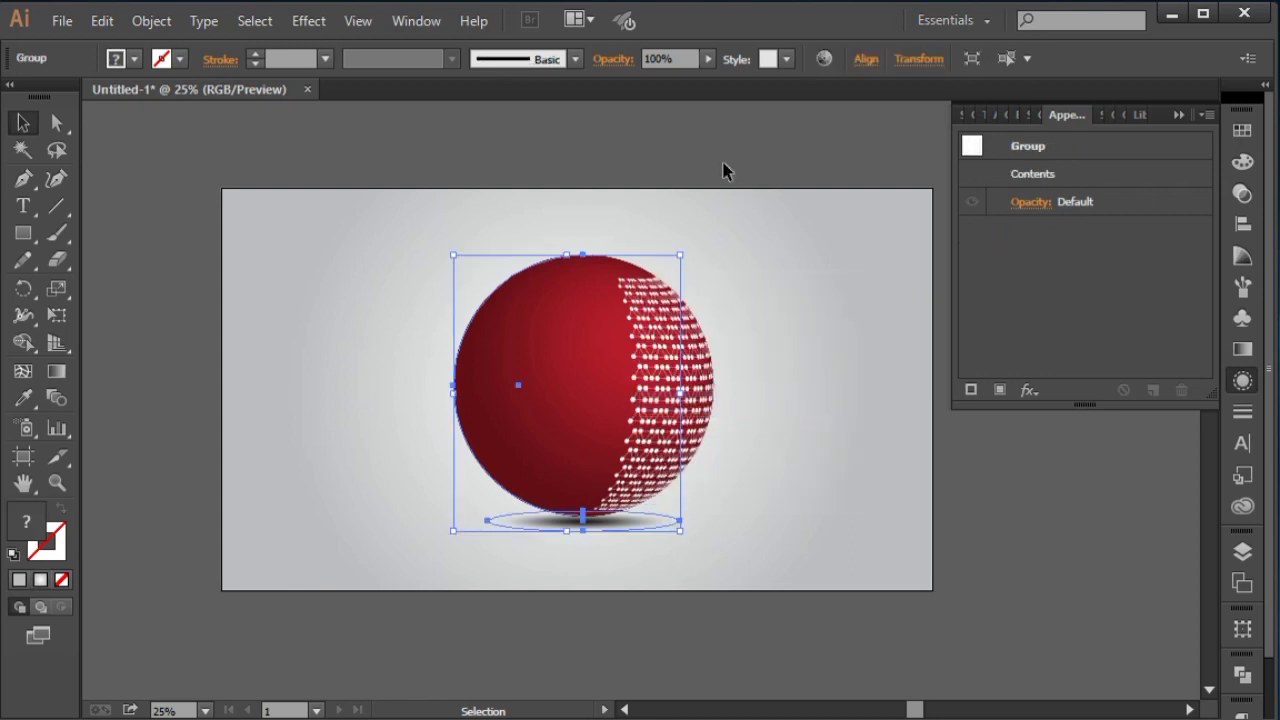
left_click(848, 277)
Open the Map Art settings of the sphere's 3D Revolve effect and turn on the preview
left_click(663, 328)
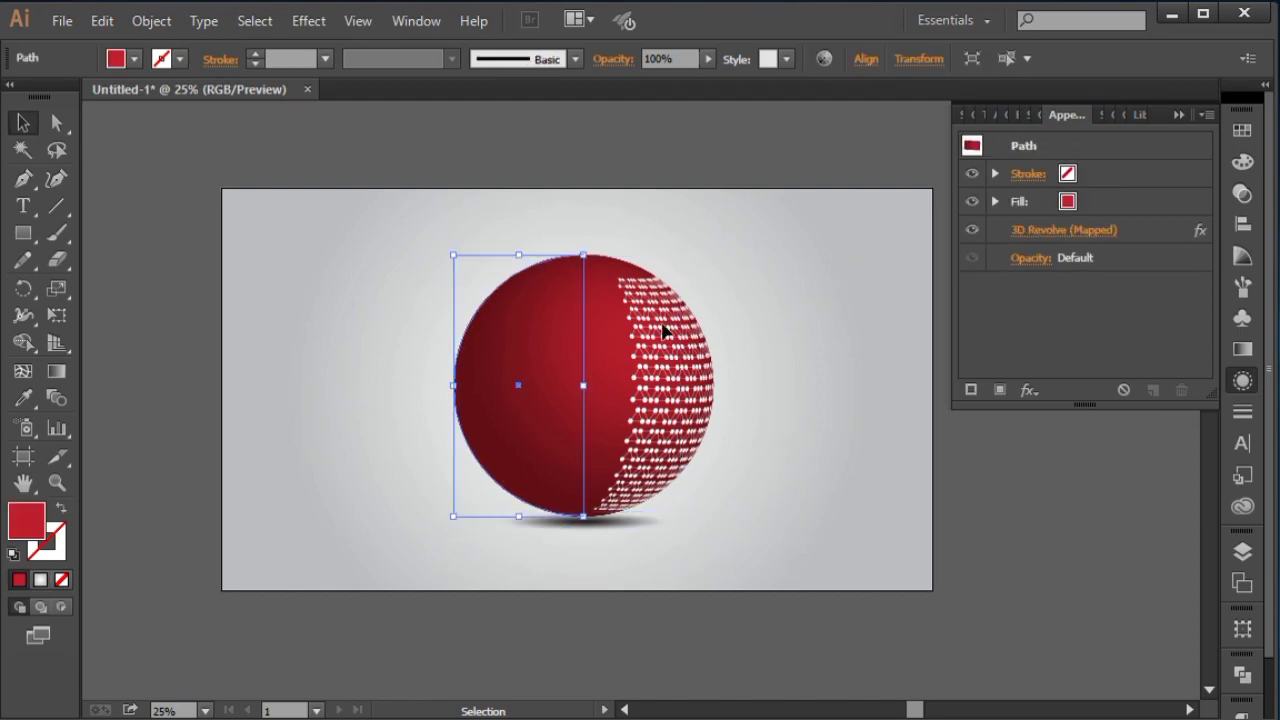
left_click(1036, 232)
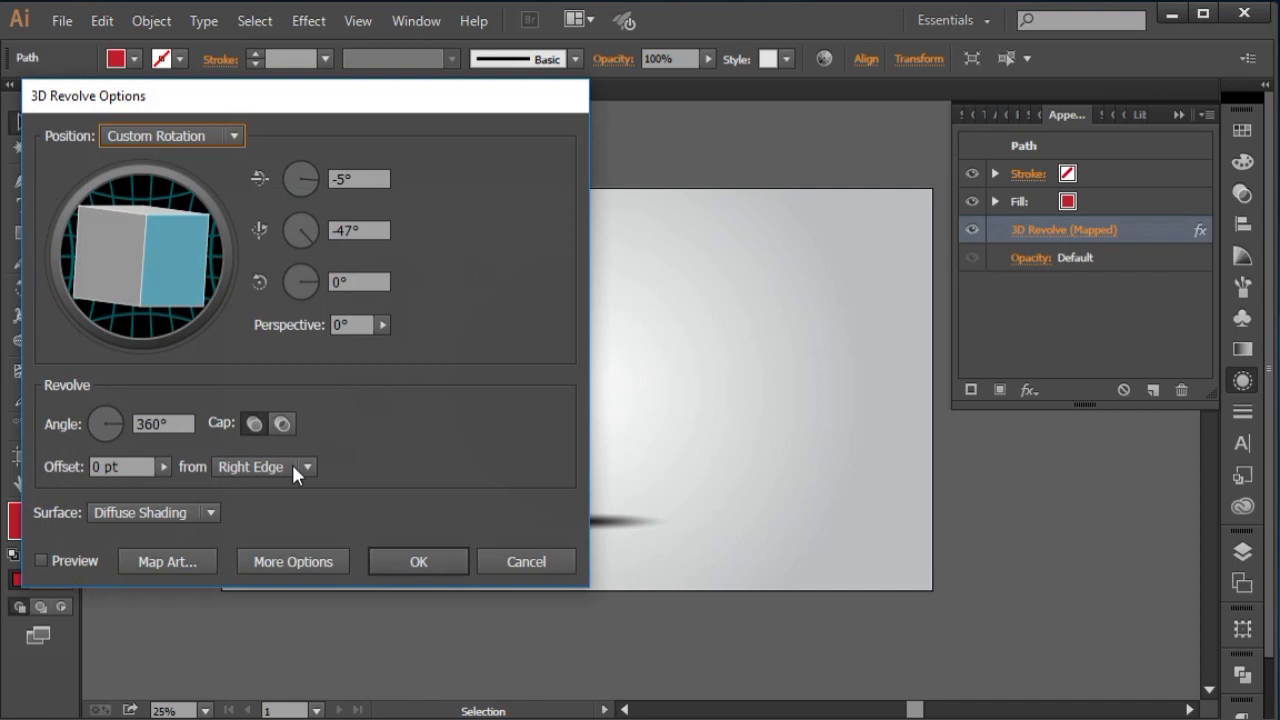
left_click(182, 561)
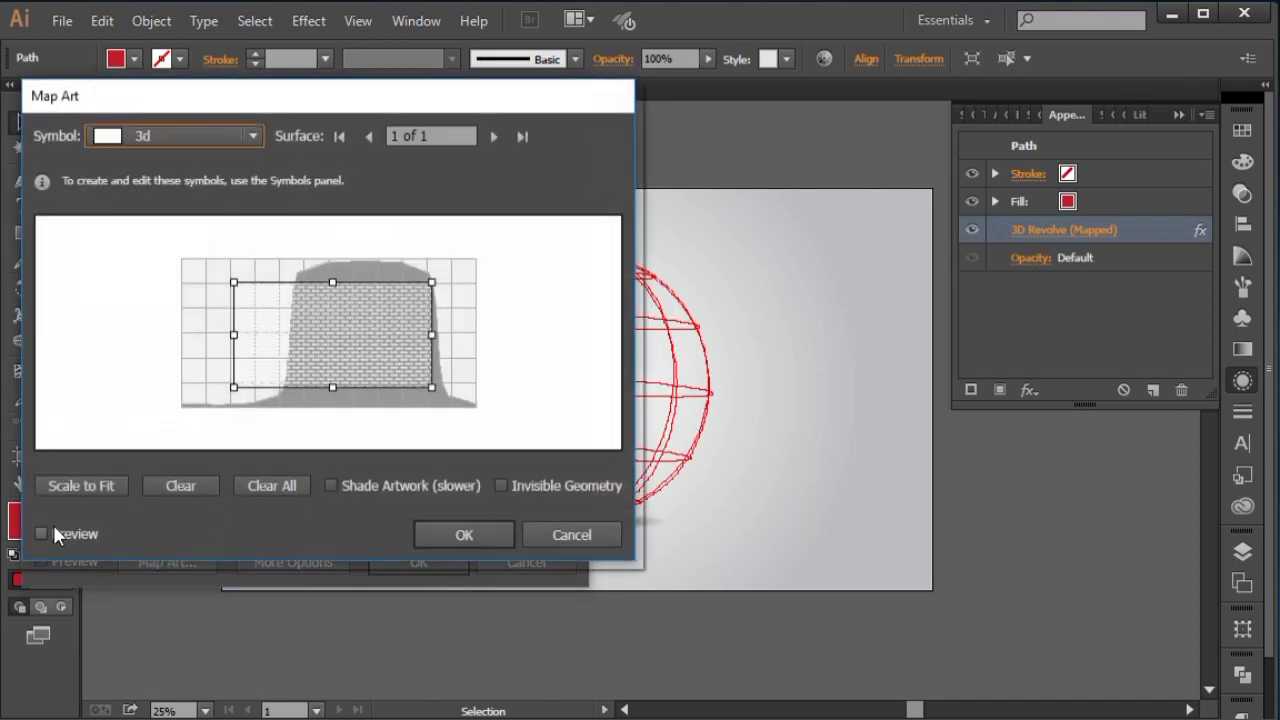
left_click(48, 532)
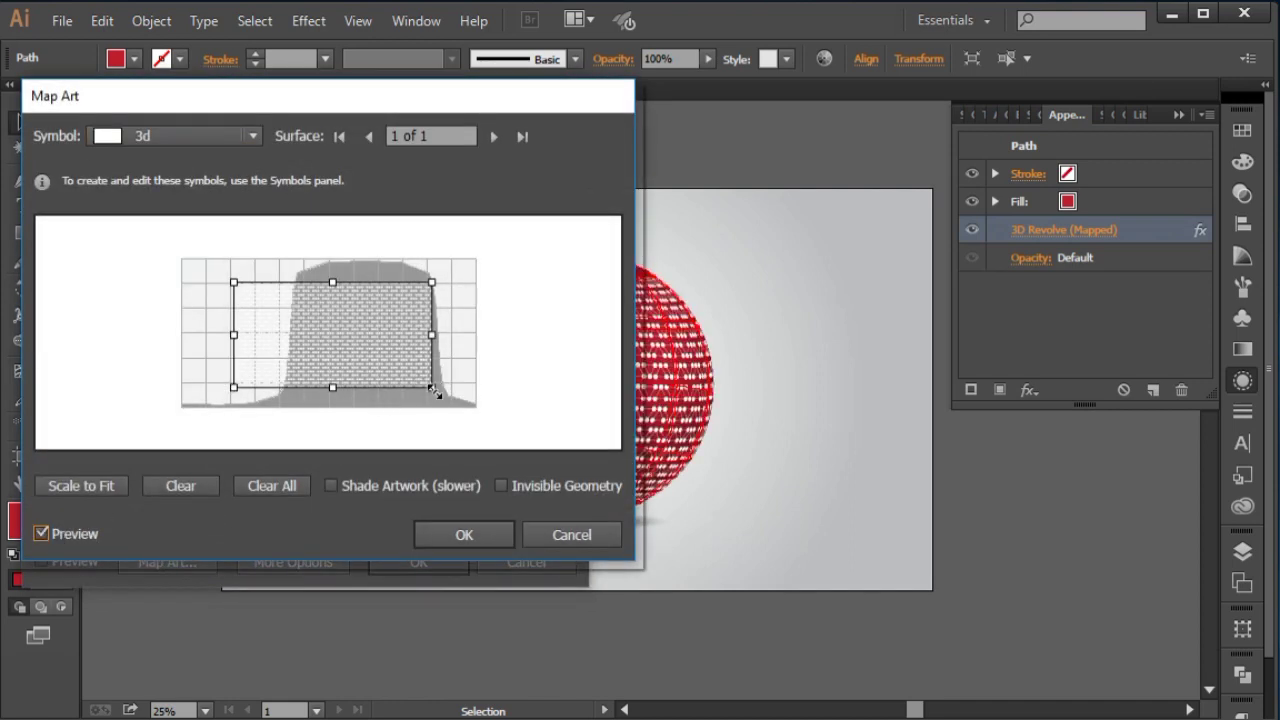
Enlarge and reposition the mapped 3d symbol to cover the sphere's entire surface grid, apply the effect changes and deselect the sphere
left_click_drag(434, 391, 530, 442)
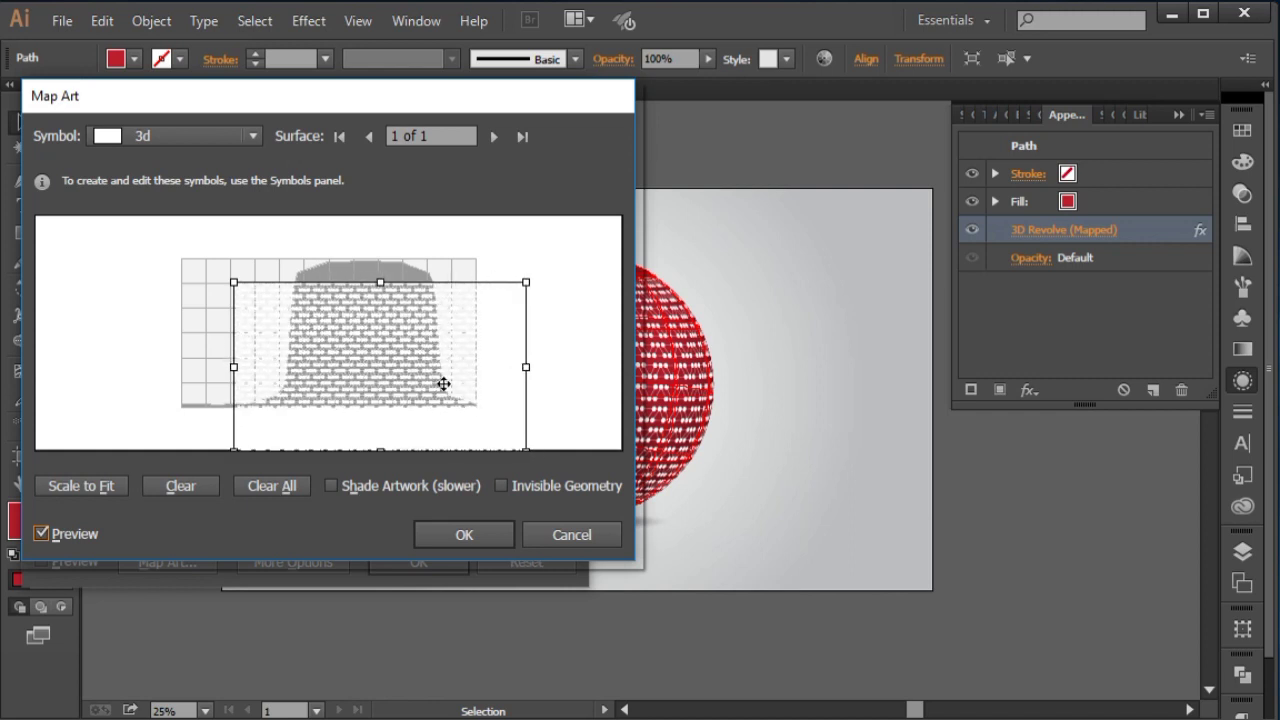
left_click_drag(471, 410, 402, 374)
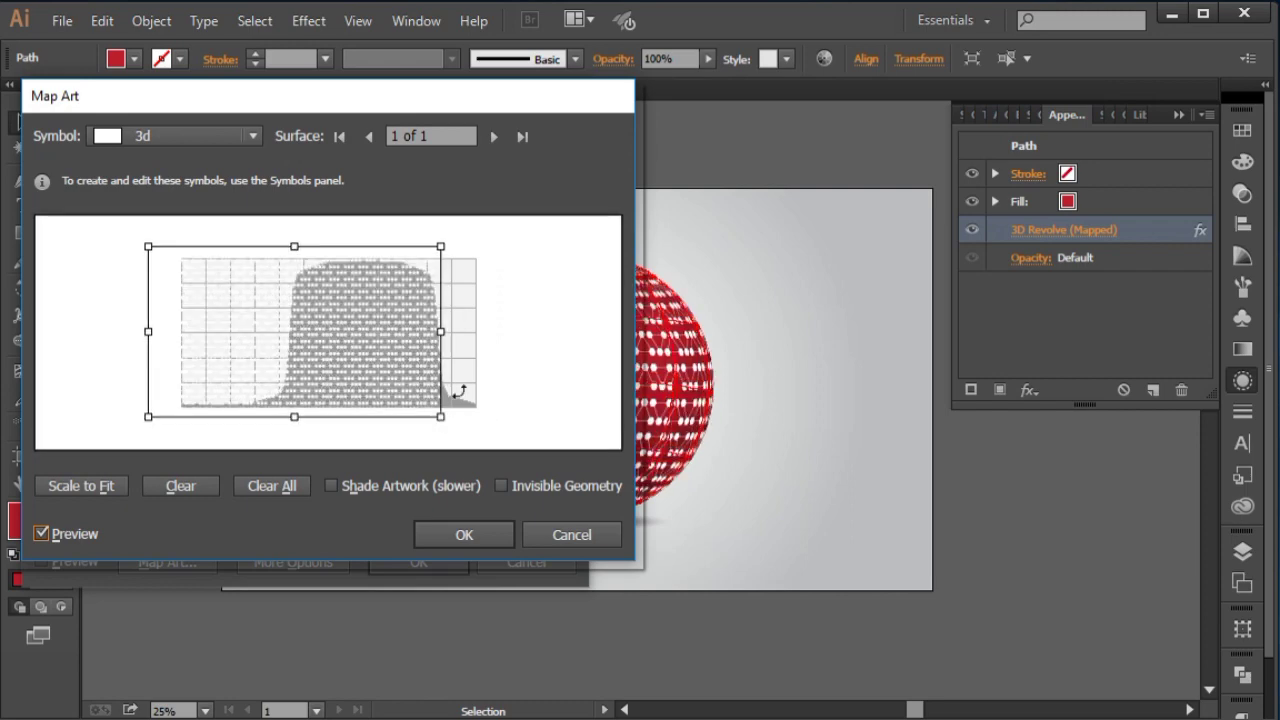
left_click_drag(441, 416, 502, 437)
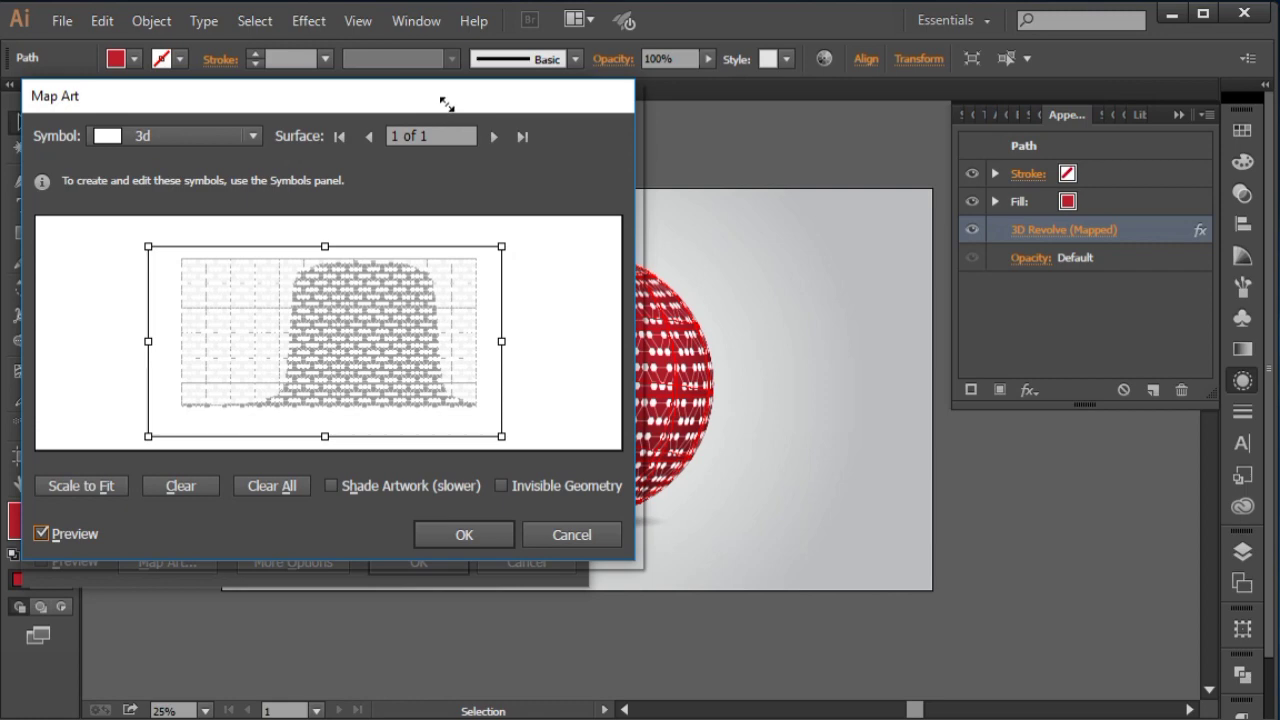
left_click_drag(337, 107, 927, 187)
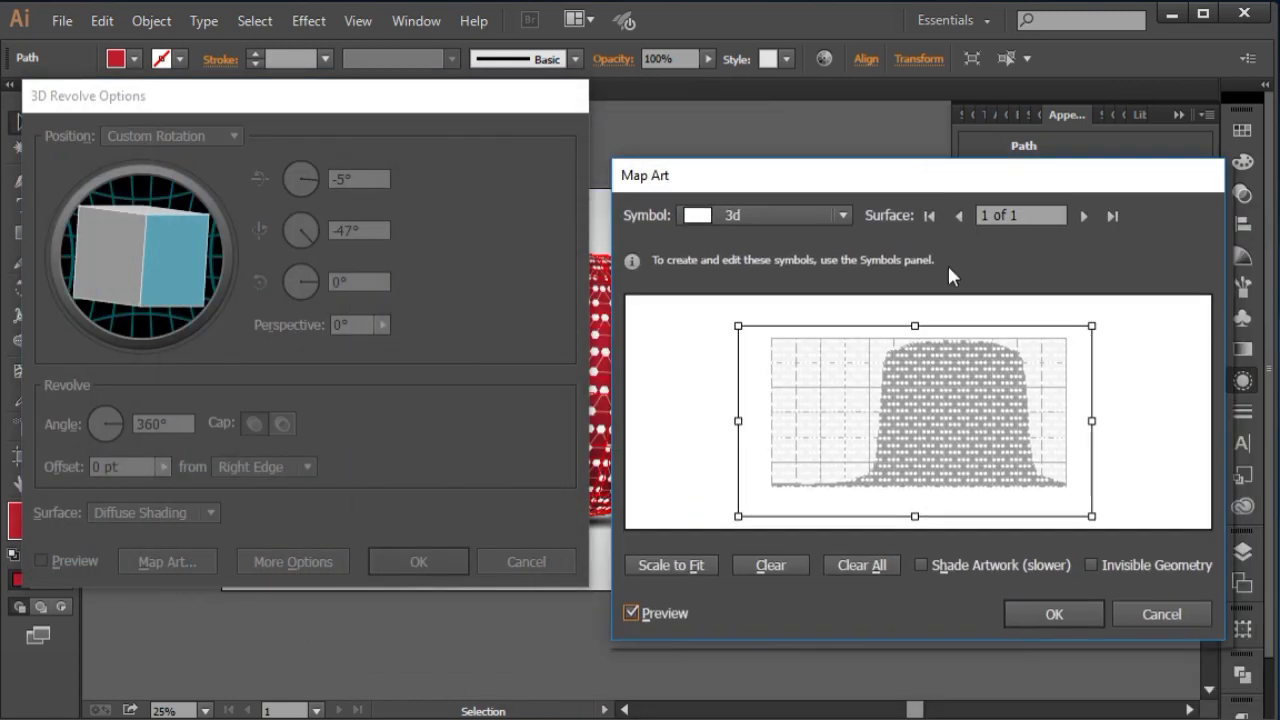
left_click(1052, 605)
left_click(417, 562)
left_click(567, 563)
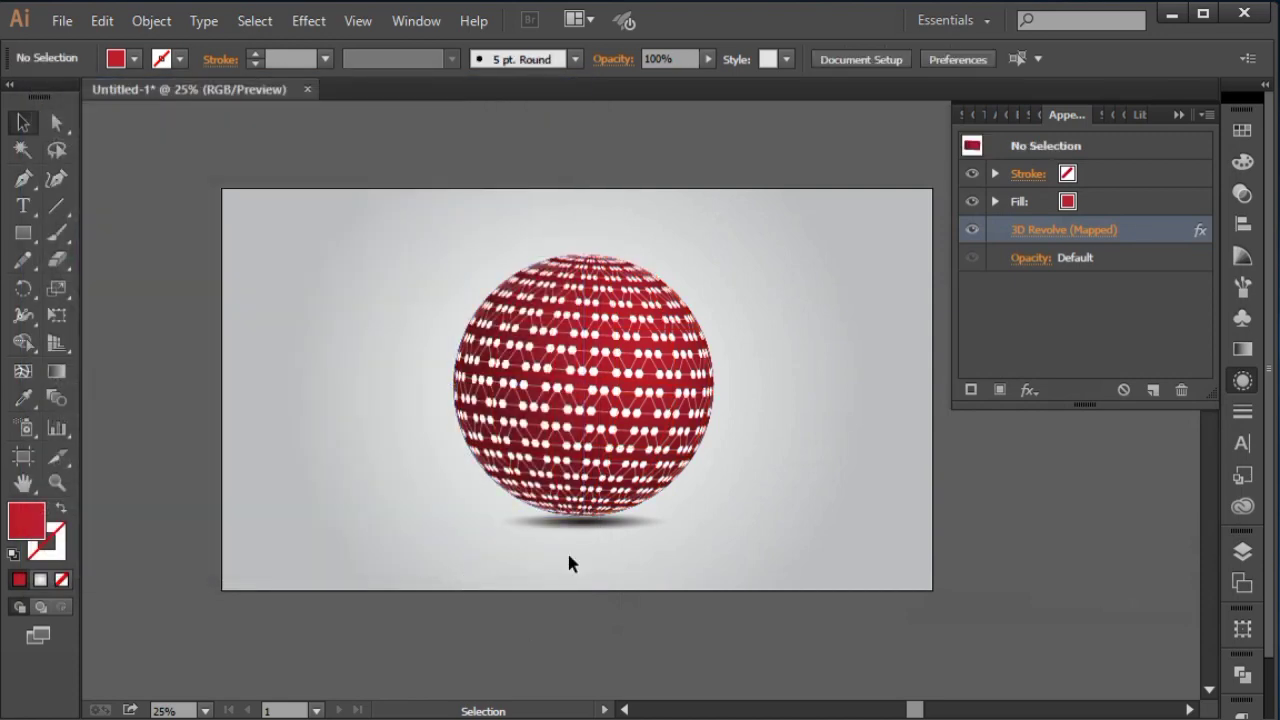
Collapse the appearance attributes to clear the view of the finished artwork
left_click(1178, 114)
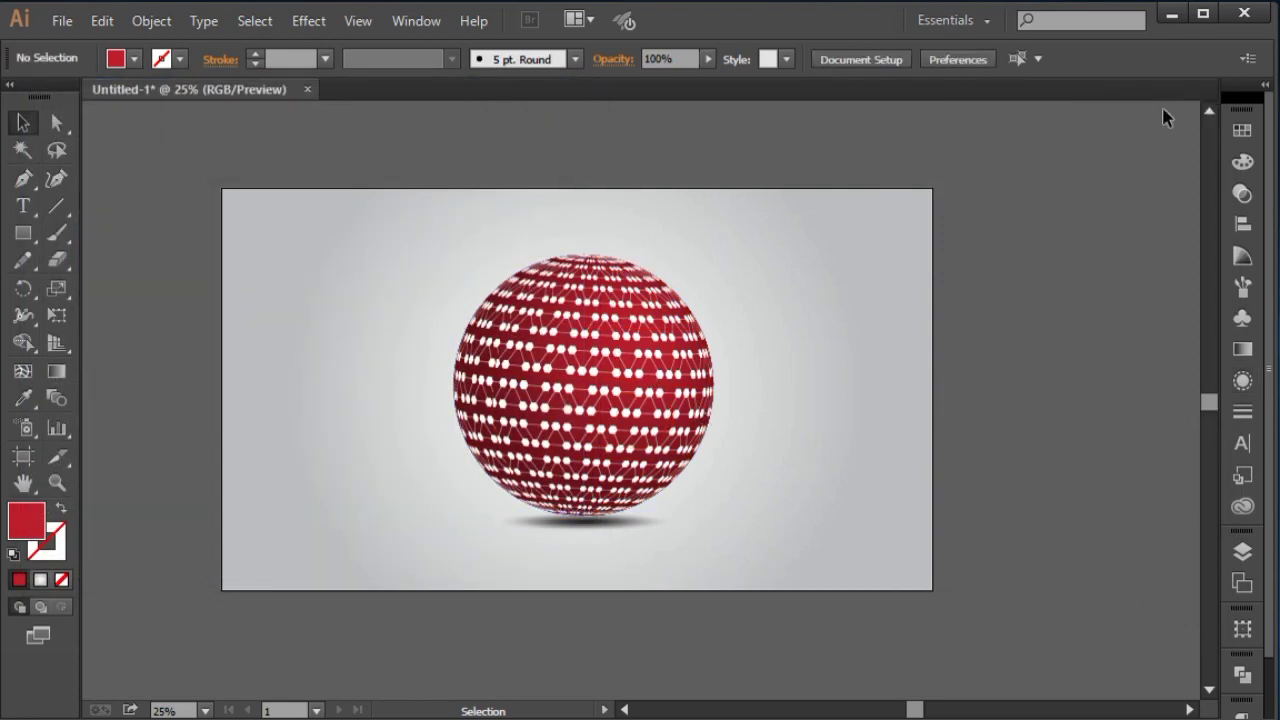
key("space")
left_click_drag(1033, 278, 987, 256)
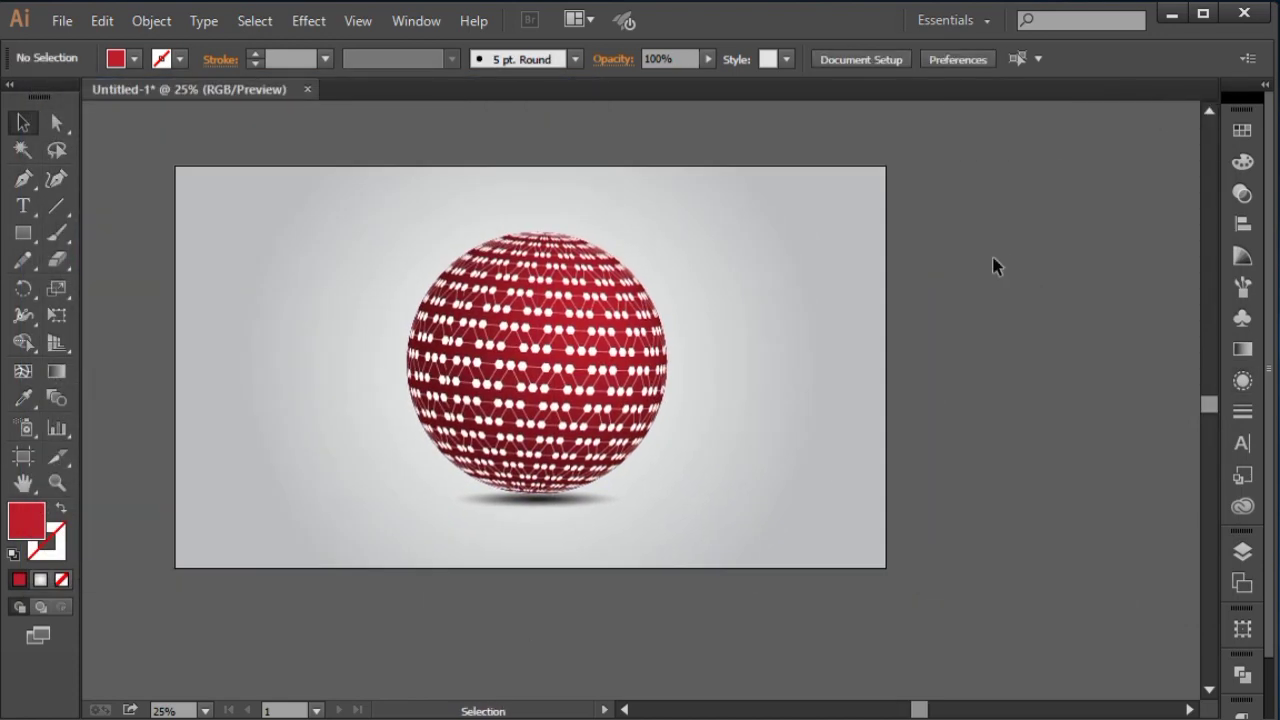